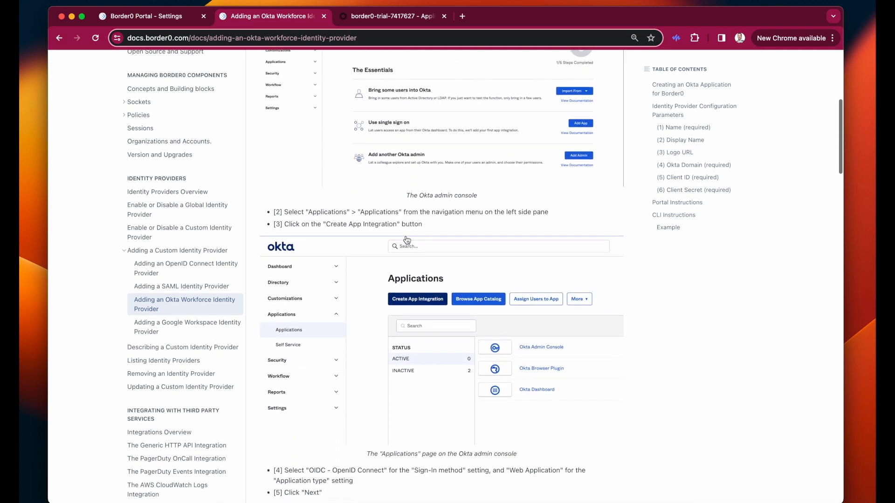
In the Okta admin console, start a new app integration with OIDC - OpenID Connect as sign-in method and Web Application as type
{"action": "scroll", "coordinate": [407, 240], "scroll_direction": "down", "scroll_amount": 3}
{"action": "scroll", "coordinate": [331, 229], "scroll_direction": "down", "scroll_amount": 4}
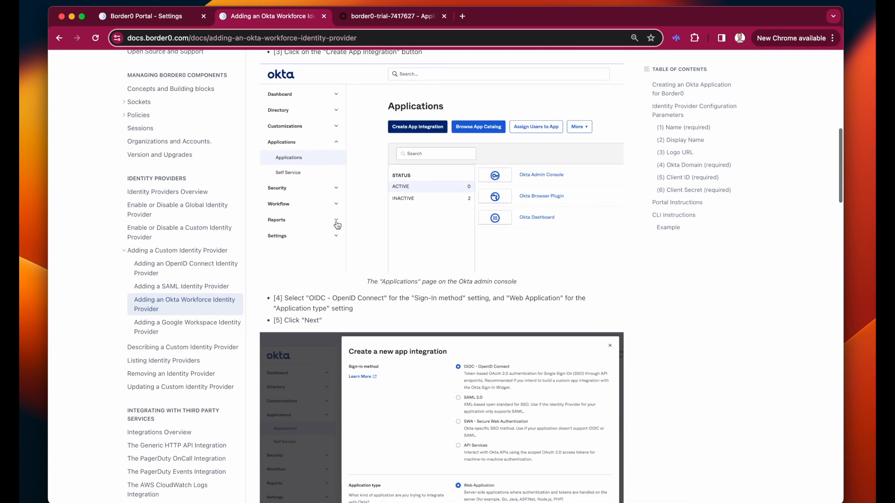
{"action": "left_click", "coordinate": [362, 18]}
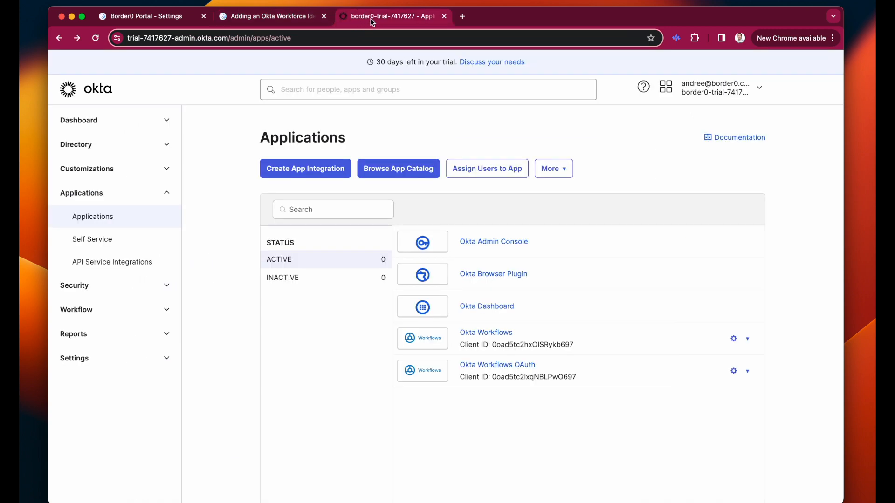
{"action": "left_click", "coordinate": [312, 169]}
{"action": "left_click", "coordinate": [406, 181]}
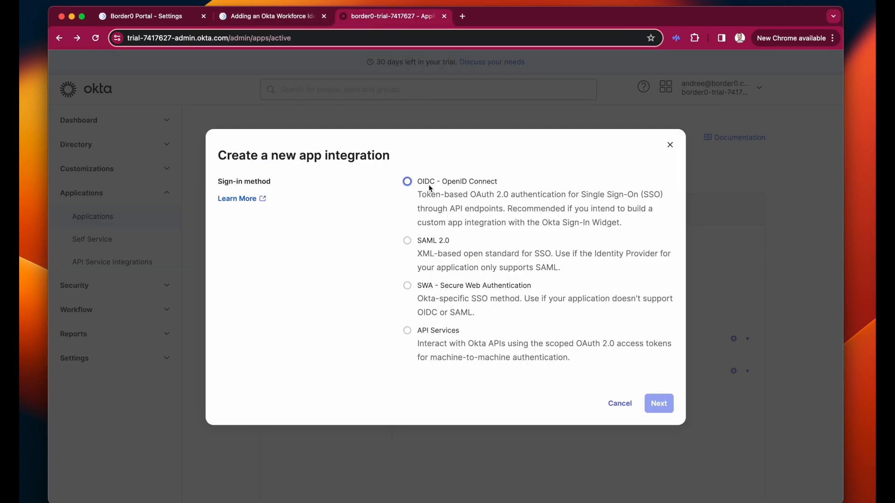
{"action": "scroll", "coordinate": [434, 233], "scroll_direction": "down", "scroll_amount": 2}
{"action": "left_click", "coordinate": [429, 294]}
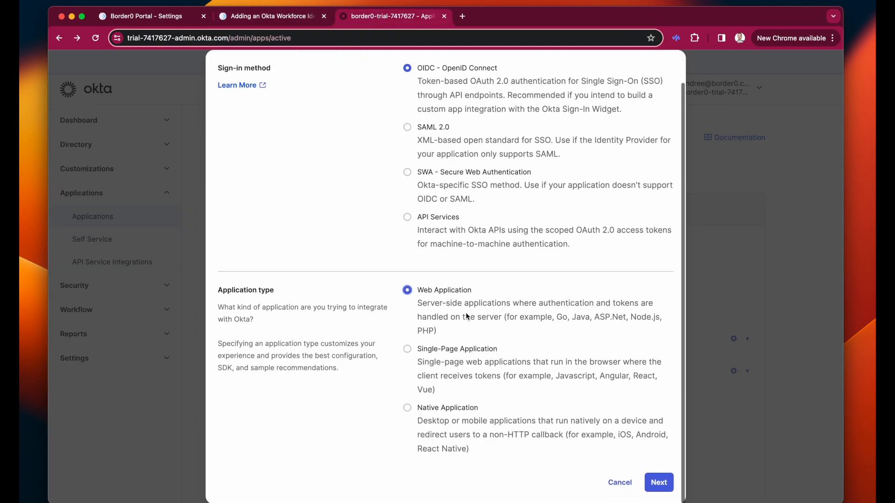
{"action": "left_click", "coordinate": [658, 482]}
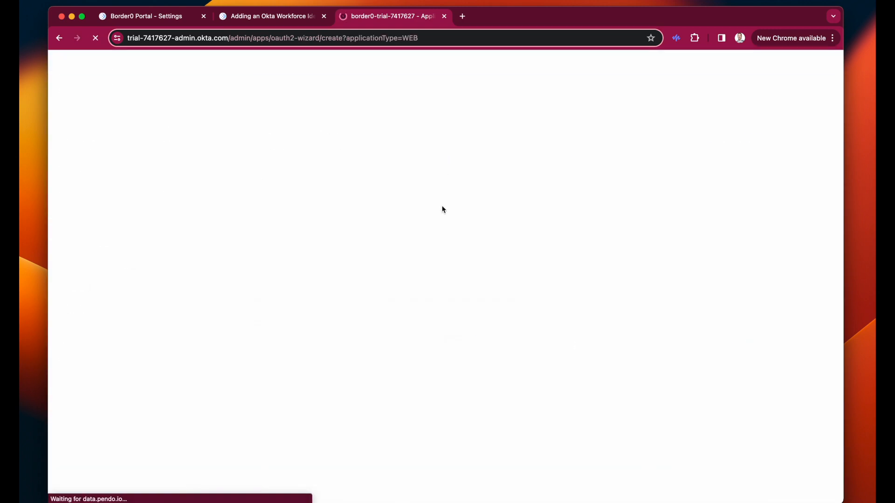
{"action": "triple_click", "coordinate": [477, 197]}
{"action": "type", "text": "Border0"}
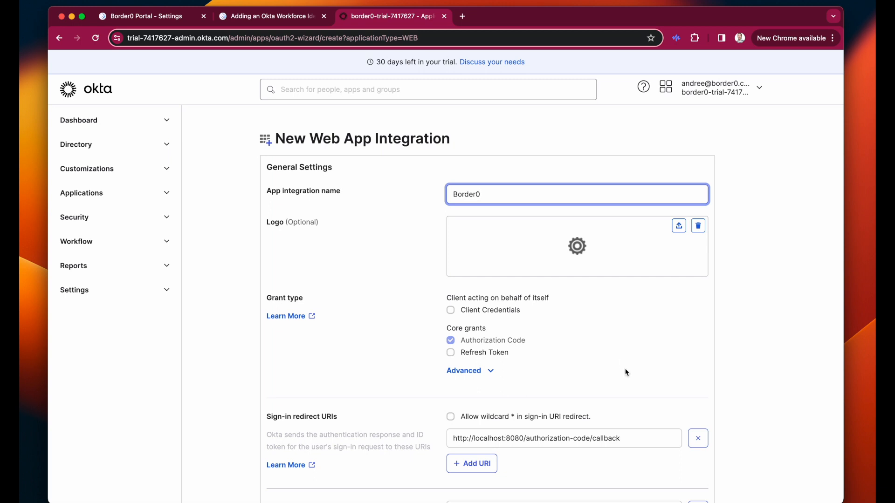
{"action": "scroll", "coordinate": [552, 337], "scroll_direction": "down", "scroll_amount": 4}
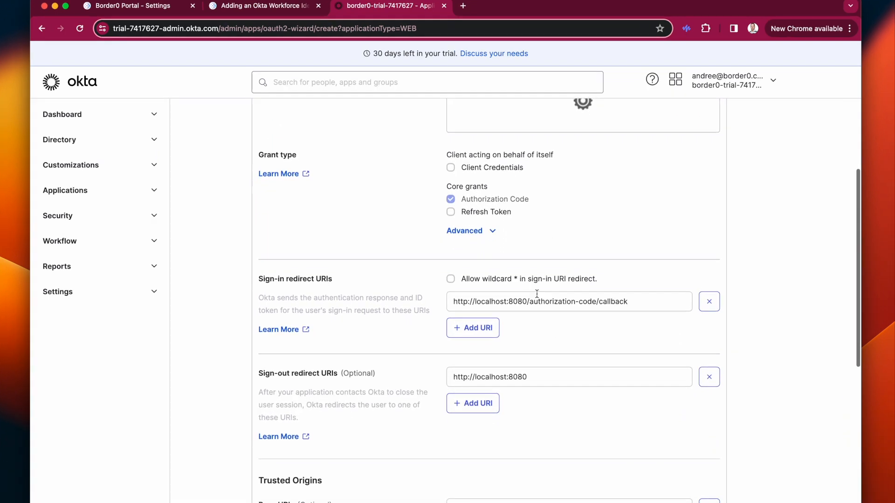
{"action": "left_click", "coordinate": [466, 230]}
{"action": "scroll", "coordinate": [536, 327], "scroll_direction": "down", "scroll_amount": 1}
{"action": "left_click", "coordinate": [557, 356]}
{"action": "key", "text": "super+a"}
{"action": "type", "text": "https://auth.border0.com/login/callback"}
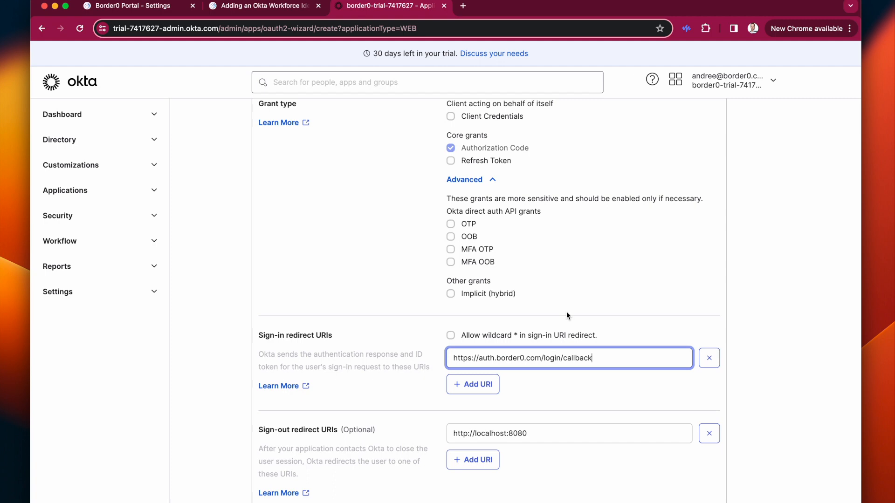
{"action": "left_click", "coordinate": [314, 7]}
{"action": "scroll", "coordinate": [380, 278], "scroll_direction": "down", "scroll_amount": 10}
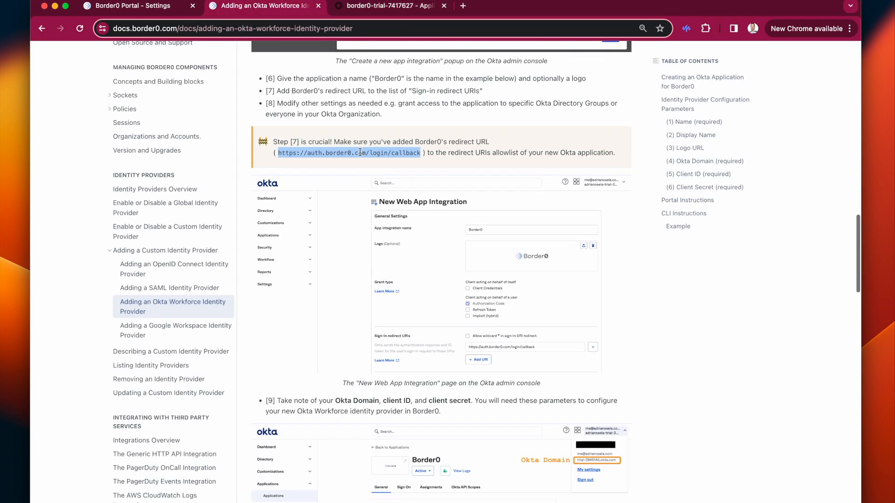
Allow everyone in the organization to access the Border0 app integration and save it
{"action": "left_click", "coordinate": [395, 6]}
{"action": "scroll", "coordinate": [502, 392], "scroll_direction": "down", "scroll_amount": 6}
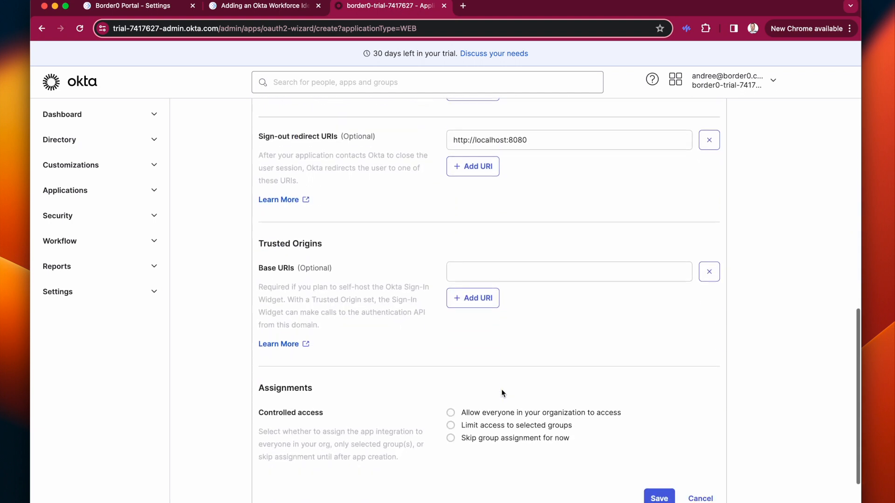
{"action": "scroll", "coordinate": [503, 393], "scroll_direction": "down", "scroll_amount": 2}
{"action": "left_click", "coordinate": [487, 343]}
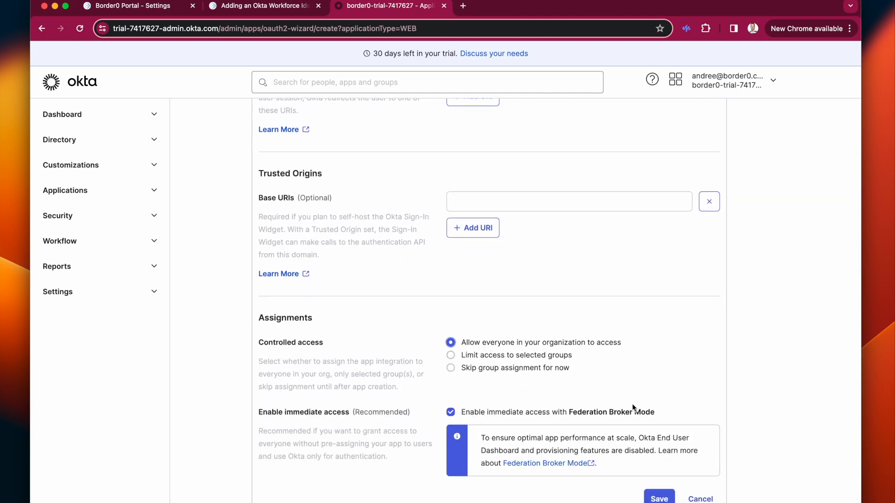
{"action": "scroll", "coordinate": [633, 404], "scroll_direction": "down", "scroll_amount": 2}
{"action": "left_click", "coordinate": [655, 430]}
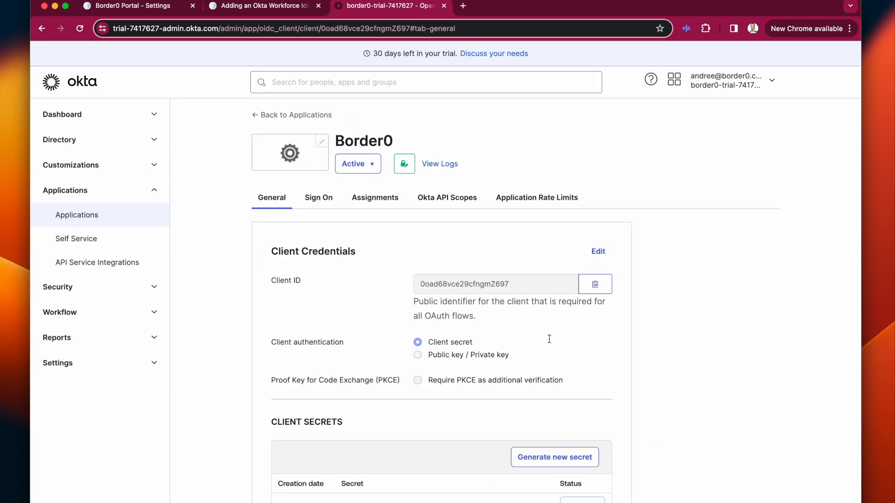
Copy the new app's client ID and review the identity provider configuration parameters in the Border0 documentation
{"action": "left_click", "coordinate": [596, 286]}
{"action": "left_click", "coordinate": [597, 286]}
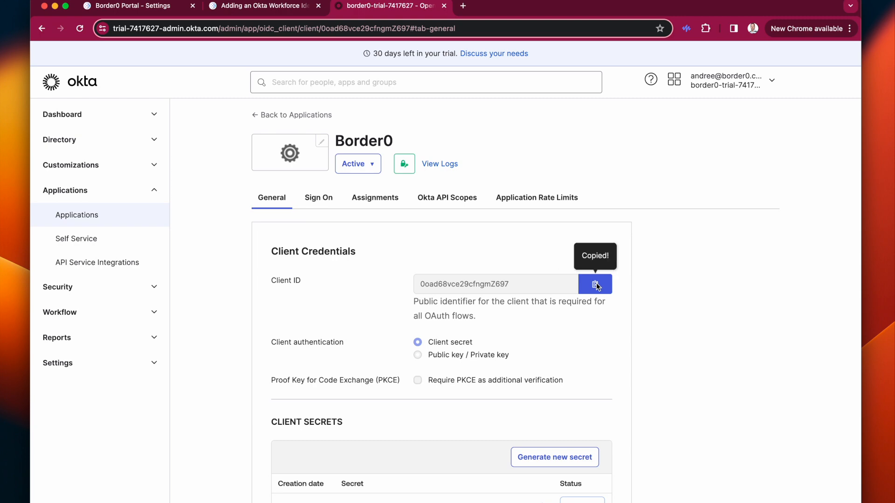
{"action": "left_click", "coordinate": [304, 10]}
{"action": "scroll", "coordinate": [427, 288], "scroll_direction": "down", "scroll_amount": 9}
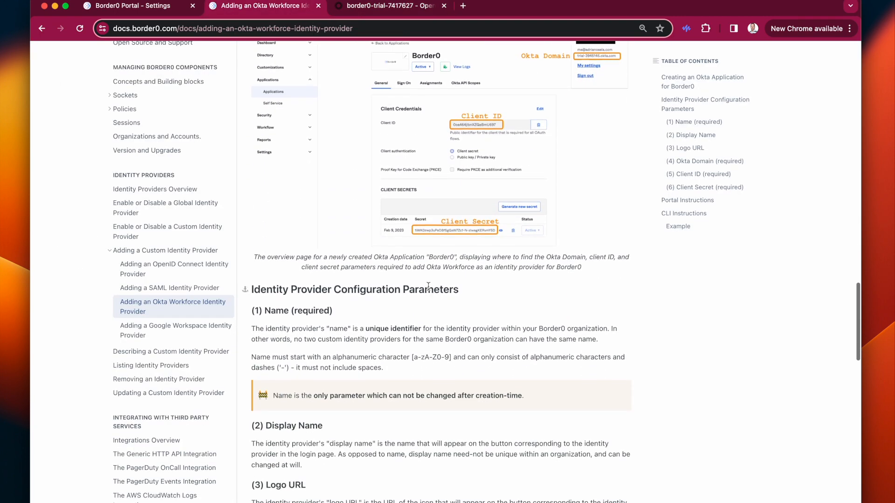
{"action": "scroll", "coordinate": [423, 304], "scroll_direction": "down", "scroll_amount": 3}
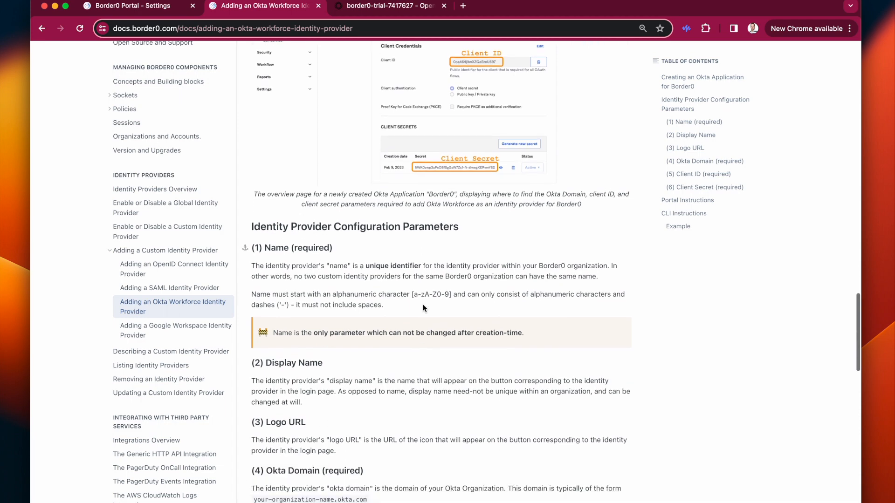
In the Border0 portal, start a new Okta Workforce identity provider with both name and display name set to okta
{"action": "left_click", "coordinate": [160, 6]}
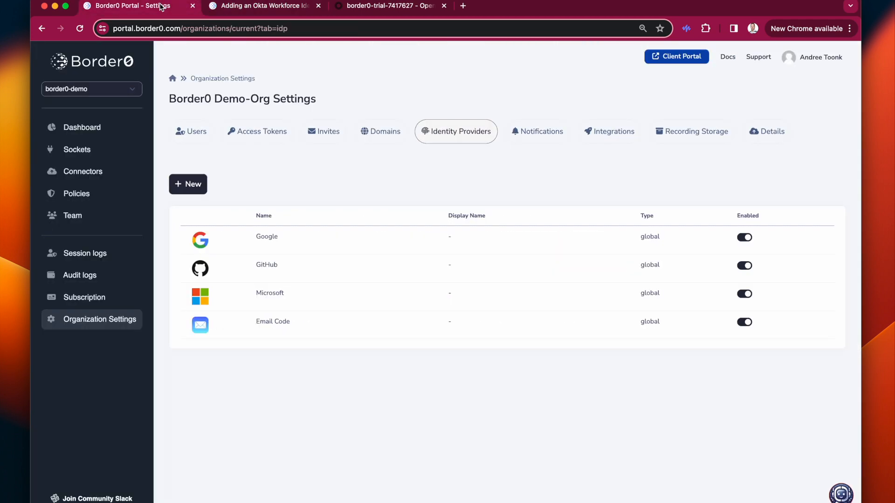
{"action": "left_click", "coordinate": [193, 185]}
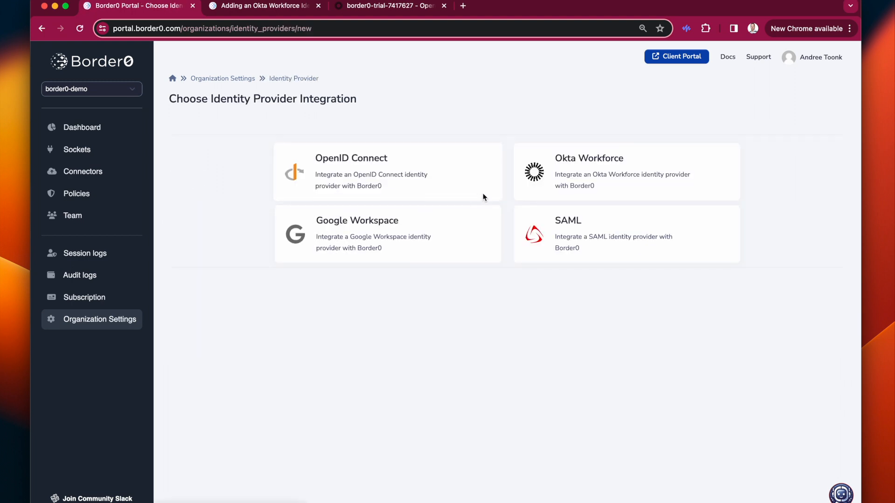
{"action": "left_click", "coordinate": [535, 176]}
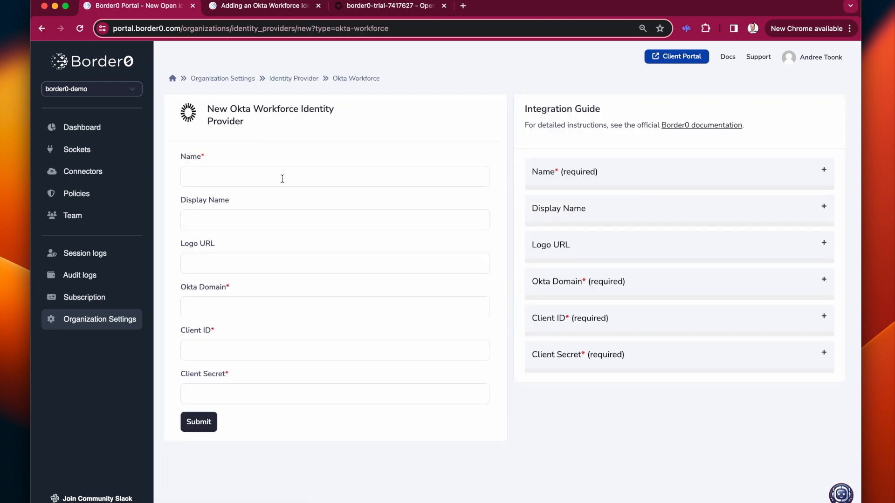
{"action": "left_click", "coordinate": [242, 176]}
{"action": "type", "text": "okta"}
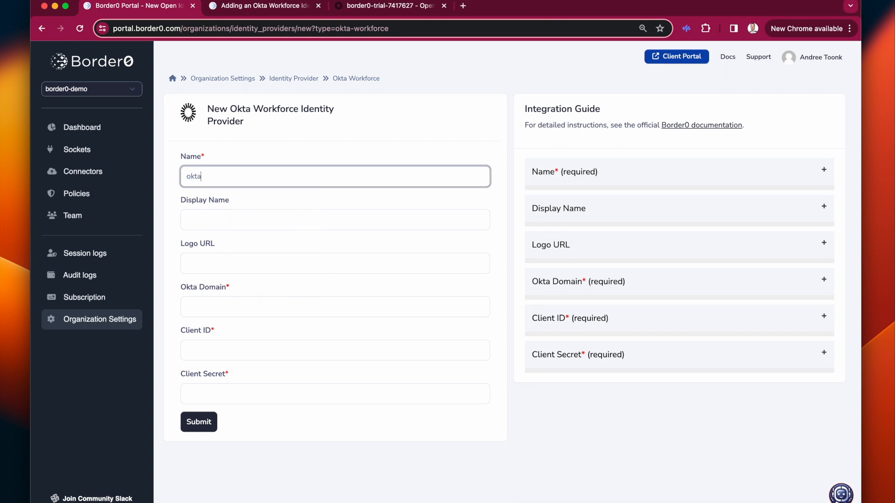
{"action": "left_click", "coordinate": [235, 214]}
{"action": "type", "text": "okta"}
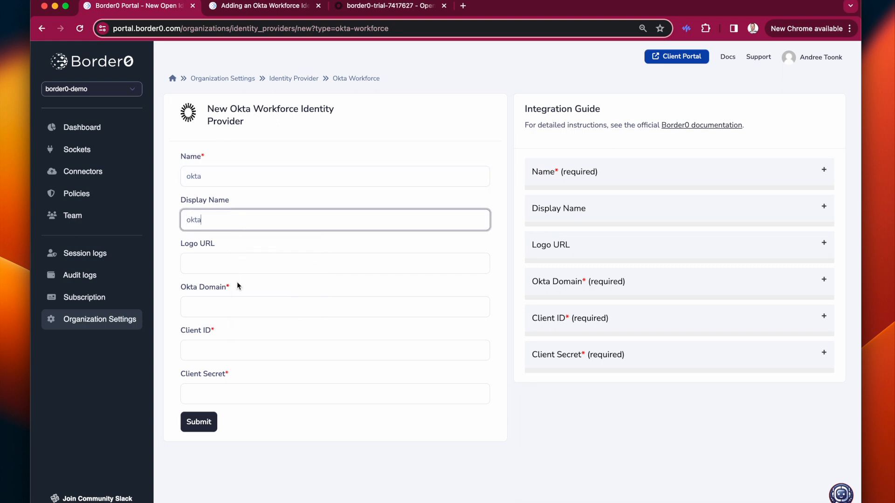
Copy the organization's domain from the Okta account details into the provider's Okta Domain (trial-7417627.okta.com), and expand the guide's Okta Domain entry
{"action": "left_click", "coordinate": [289, 307]}
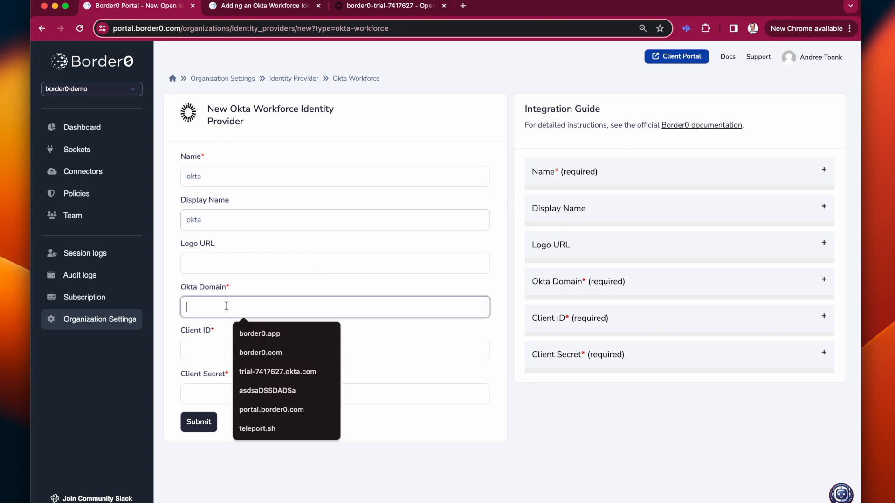
{"action": "left_click", "coordinate": [366, 7]}
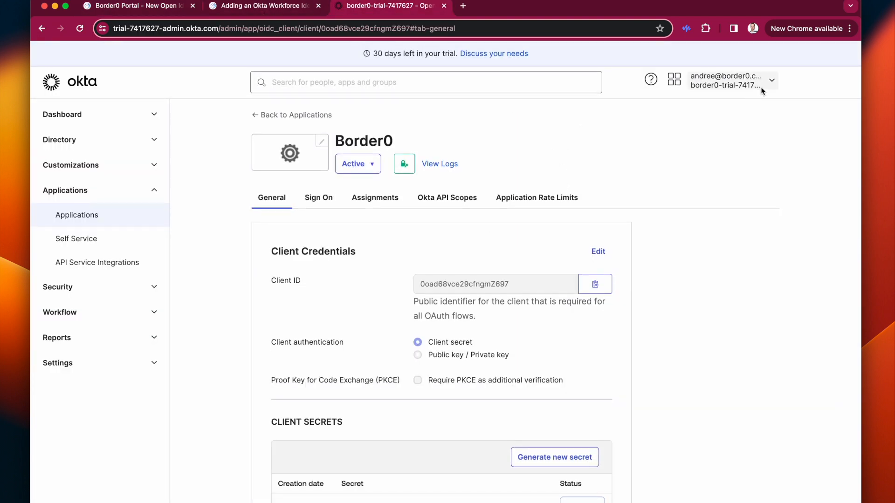
{"action": "left_click", "coordinate": [717, 87]}
{"action": "left_click", "coordinate": [761, 146]}
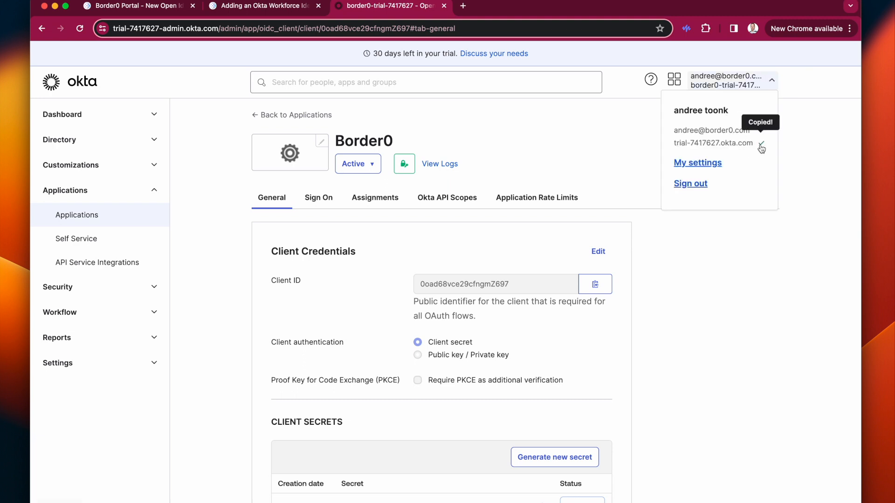
{"action": "left_click", "coordinate": [147, 6]}
{"action": "left_click", "coordinate": [186, 310]}
{"action": "key", "text": "ctrl+v"}
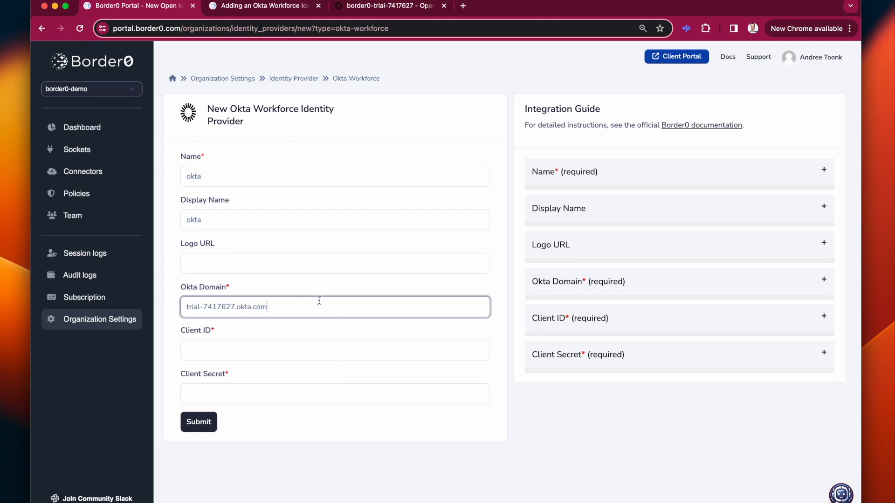
{"action": "left_click", "coordinate": [570, 291]}
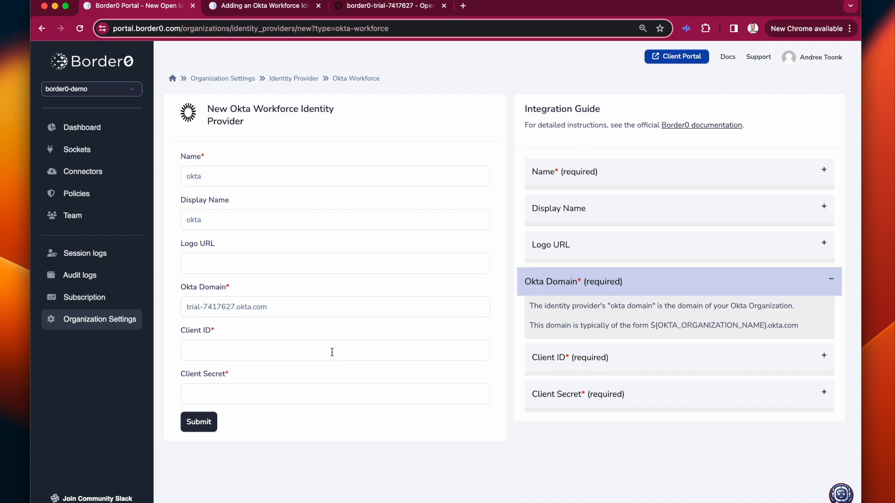
Copy the client ID of the Okta Border0 app into the identity provider's Client ID
{"action": "left_click", "coordinate": [209, 351]}
{"action": "left_click", "coordinate": [356, 6]}
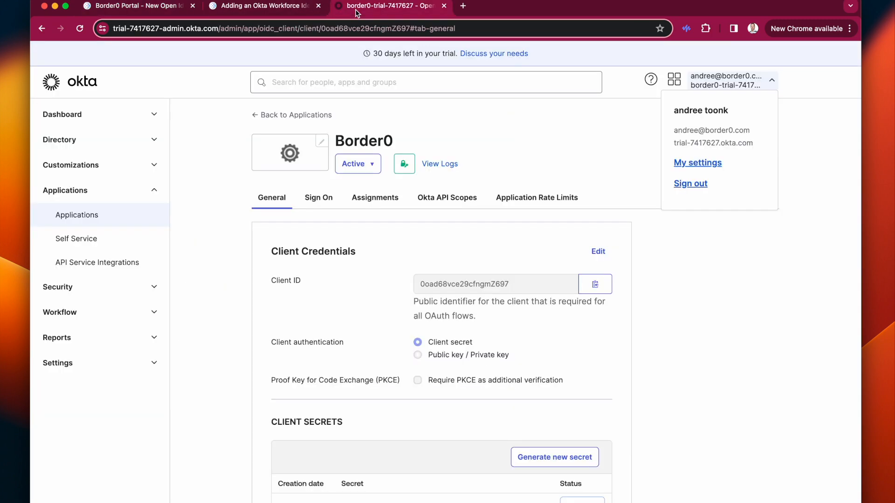
{"action": "left_click", "coordinate": [595, 283]}
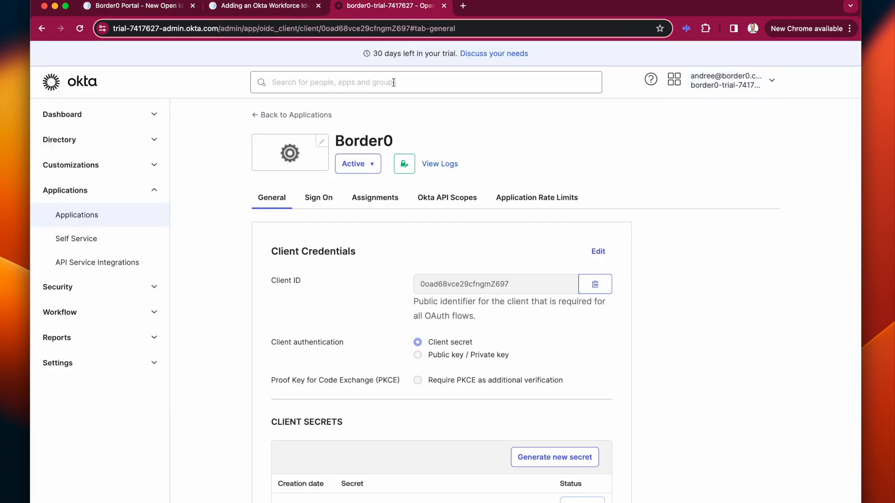
{"action": "left_click", "coordinate": [256, 6]}
{"action": "left_click", "coordinate": [137, 7]}
{"action": "key", "text": "ctrl+v"}
Copy the Okta app's client secret into the identity provider's Client Secret and submit the new provider
{"action": "left_click", "coordinate": [225, 395]}
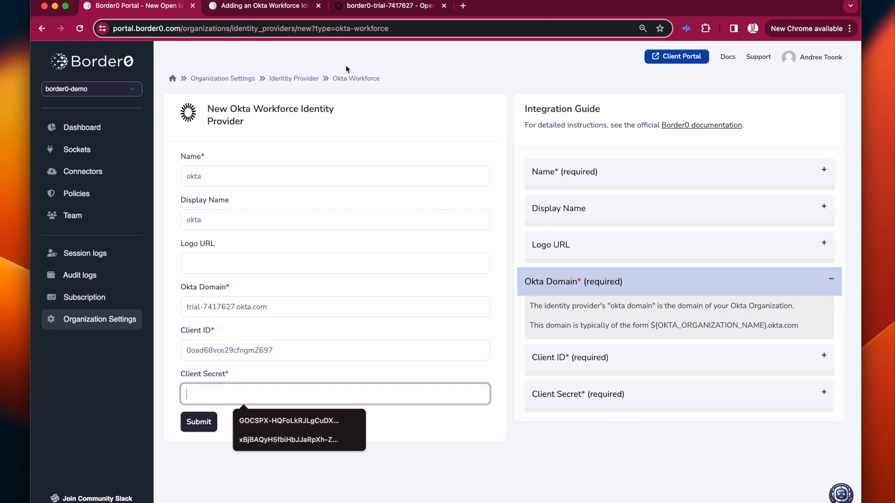
{"action": "left_click", "coordinate": [391, 6]}
{"action": "scroll", "coordinate": [527, 298], "scroll_direction": "down", "scroll_amount": 5}
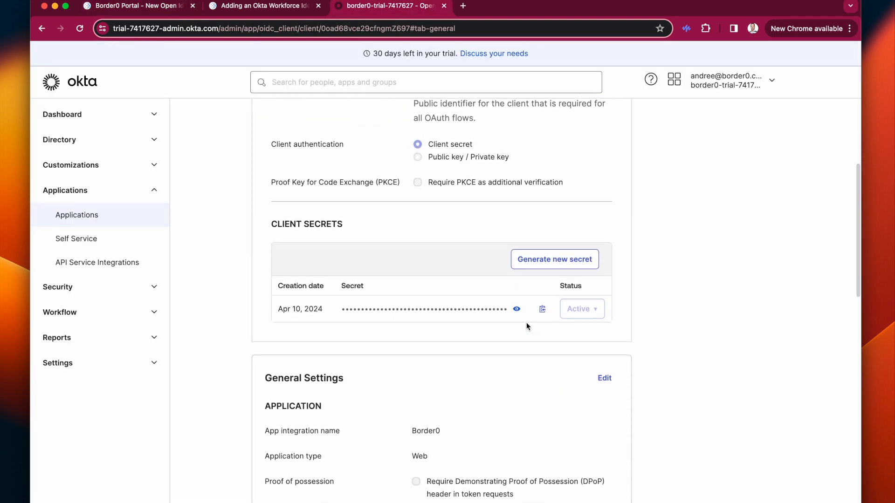
{"action": "left_click", "coordinate": [541, 310]}
{"action": "left_click", "coordinate": [138, 7]}
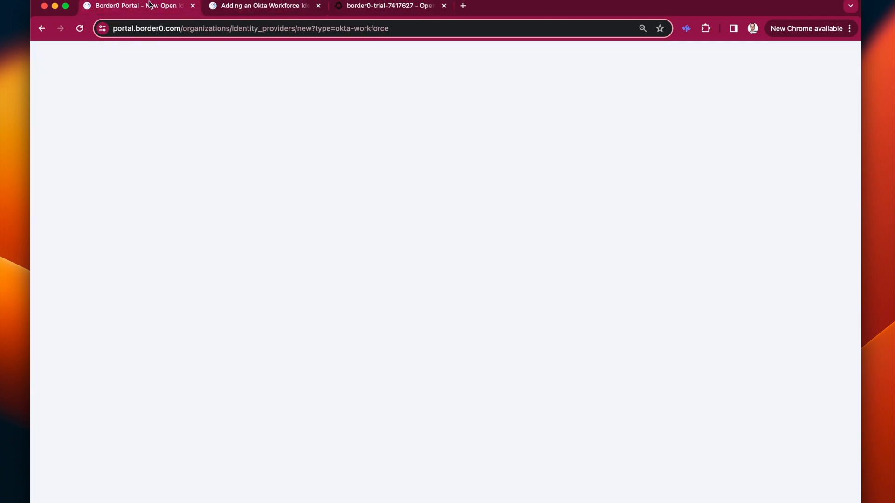
{"action": "key", "text": "ctrl+v"}
{"action": "left_click", "coordinate": [210, 424]}
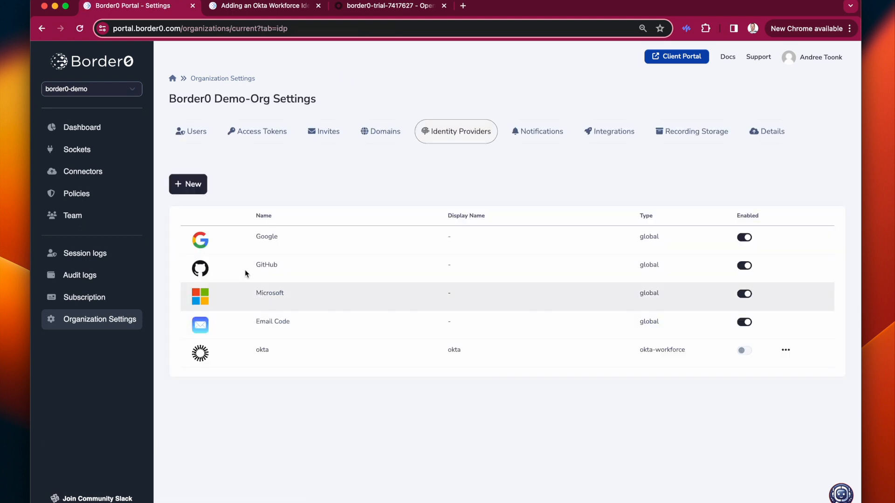
Enable the okta identity provider and log in to the border0-demo organization in the client portal with okta
{"action": "left_click", "coordinate": [748, 353]}
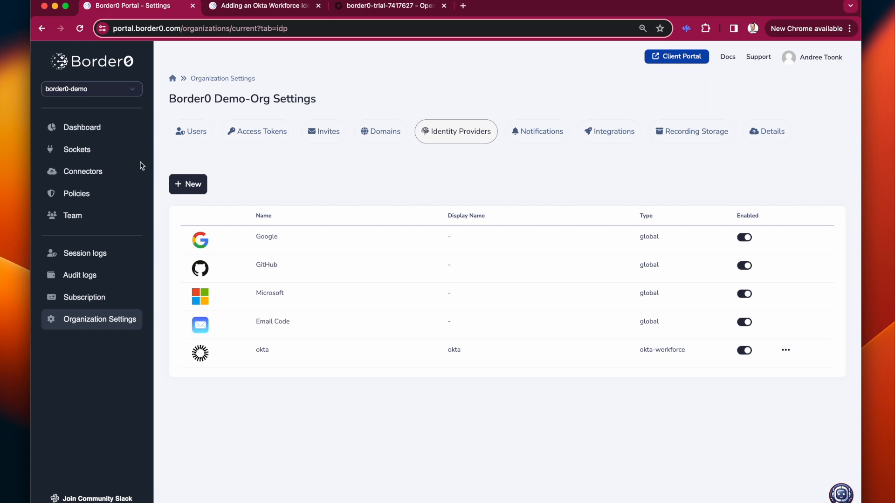
{"action": "left_click", "coordinate": [679, 59]}
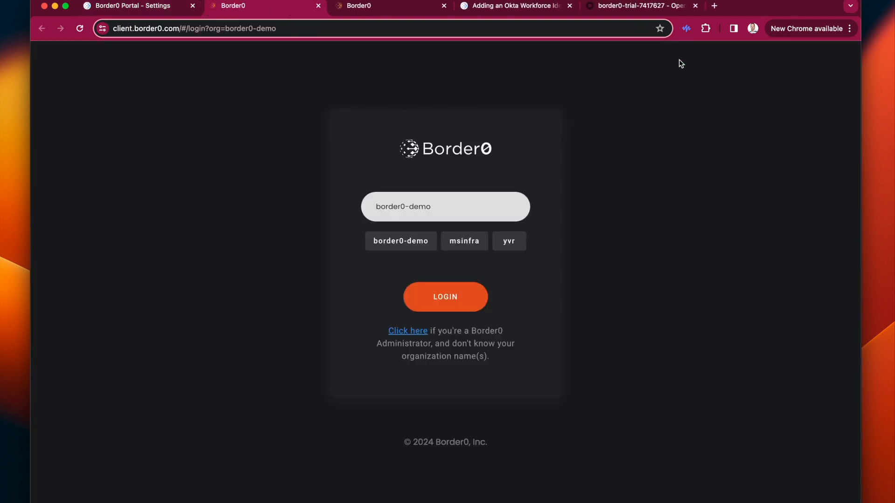
{"action": "left_click", "coordinate": [393, 244]}
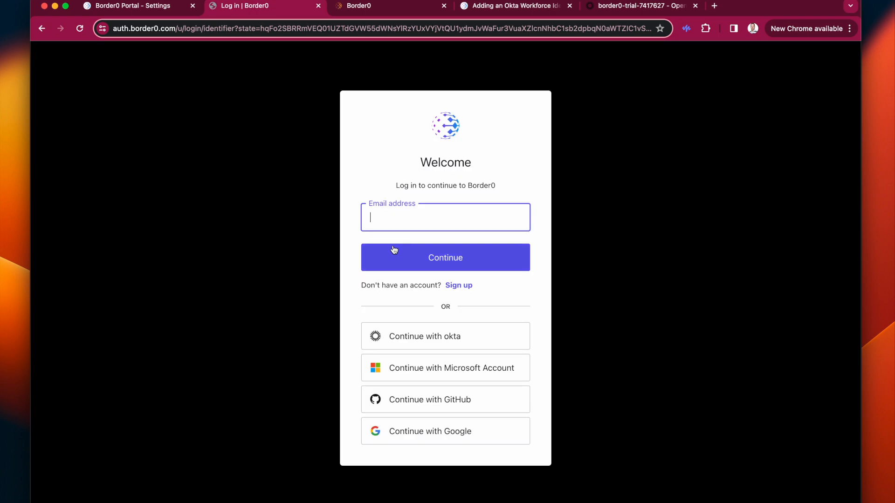
{"action": "left_click", "coordinate": [429, 341]}
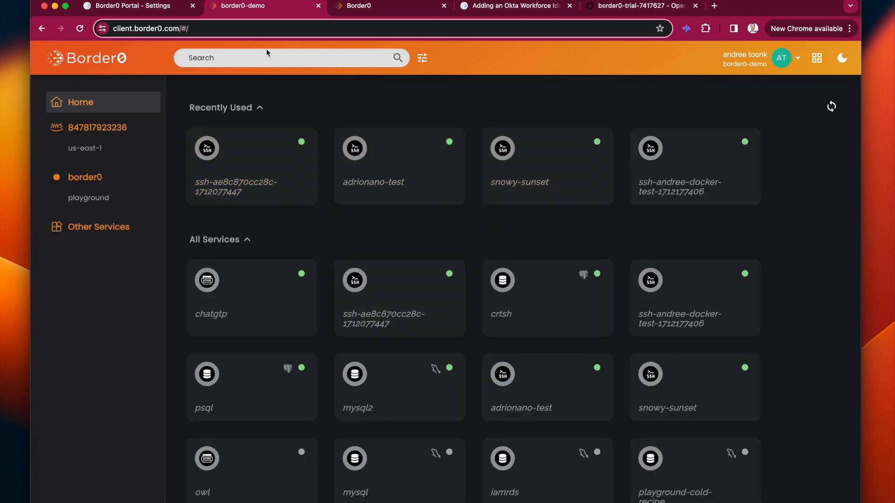
Log out of the border0-demo client portal and return to the Border0 admin portal
{"action": "left_click", "coordinate": [745, 59]}
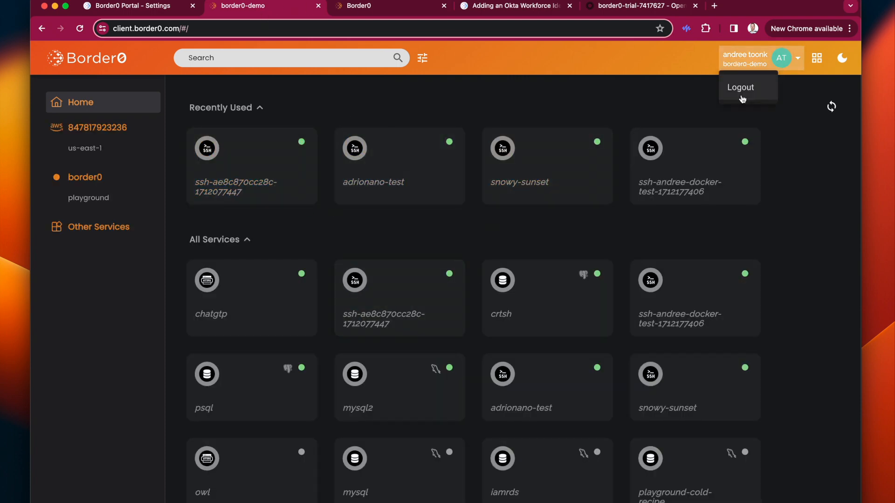
{"action": "left_click", "coordinate": [741, 88]}
{"action": "left_click", "coordinate": [132, 8]}
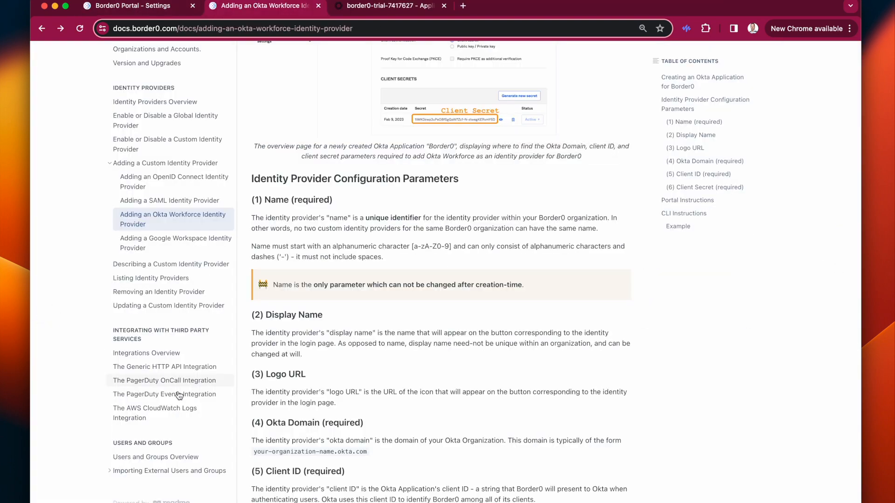
Open the Okta Directory Service (SCIM 2.0) guide under Importing External Users and Groups in the Border0 docs
{"action": "scroll", "coordinate": [163, 396], "scroll_direction": "down", "scroll_amount": 2}
{"action": "left_click", "coordinate": [137, 471]}
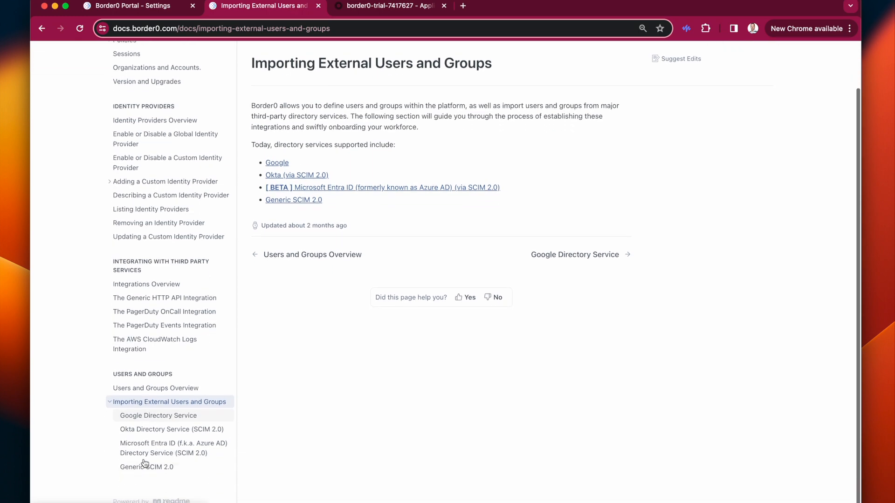
{"action": "left_click", "coordinate": [140, 430]}
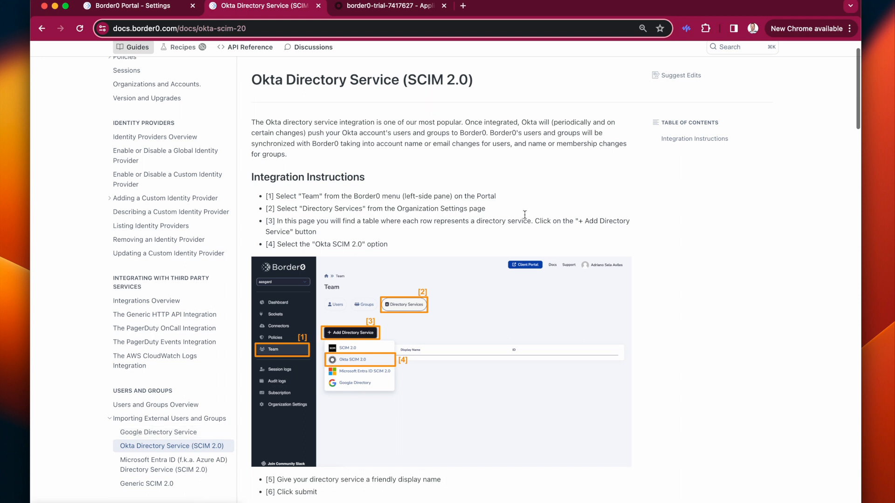
Create an Okta SCIM 2.0 directory service for the Border0 team with the default display name and copy its initial token
{"action": "left_click", "coordinate": [141, 13]}
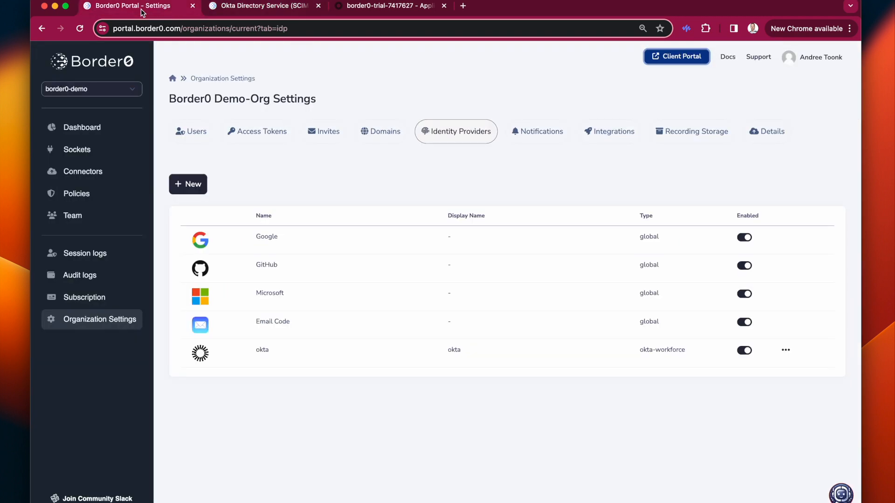
{"action": "left_click", "coordinate": [74, 216]}
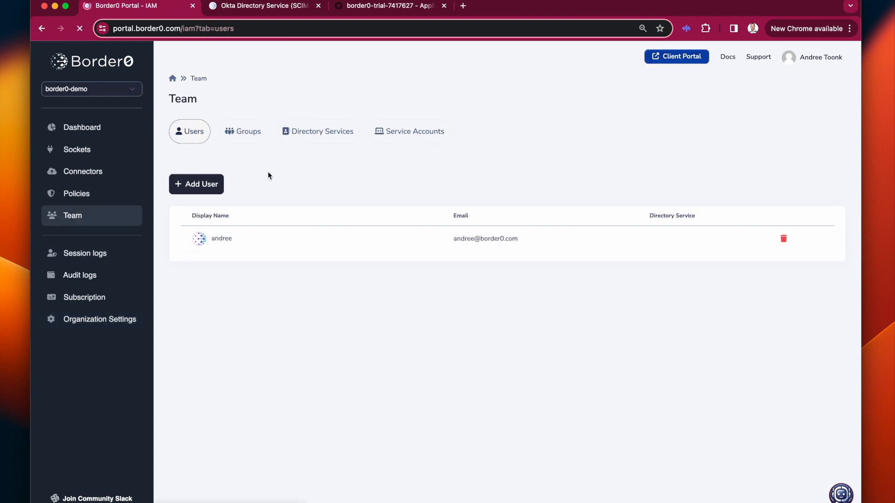
{"action": "left_click", "coordinate": [320, 136]}
{"action": "left_click", "coordinate": [220, 186]}
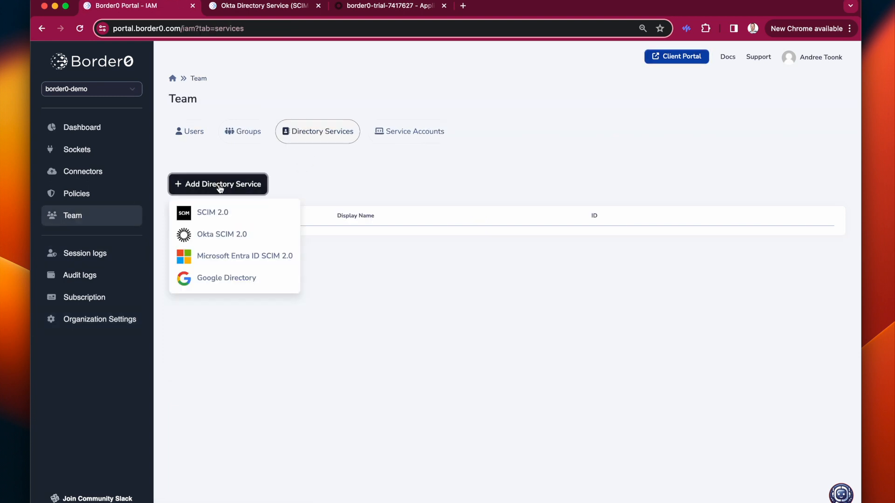
{"action": "left_click", "coordinate": [230, 237]}
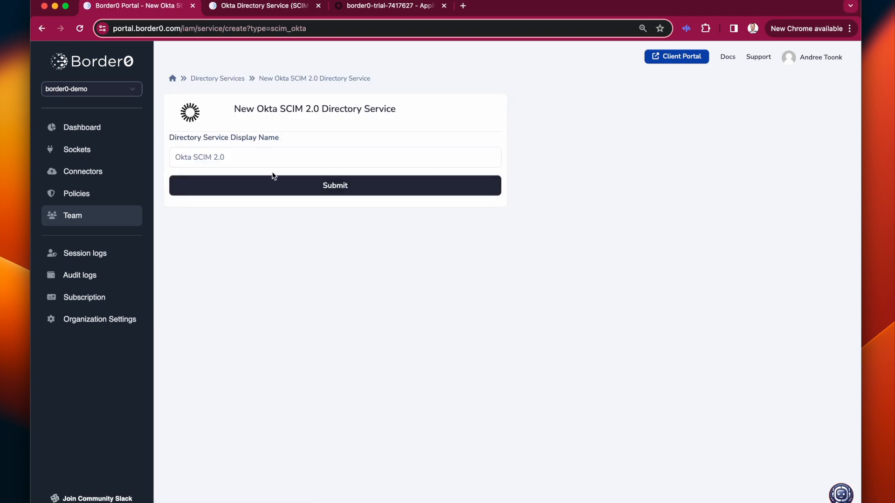
{"action": "left_click", "coordinate": [303, 187]}
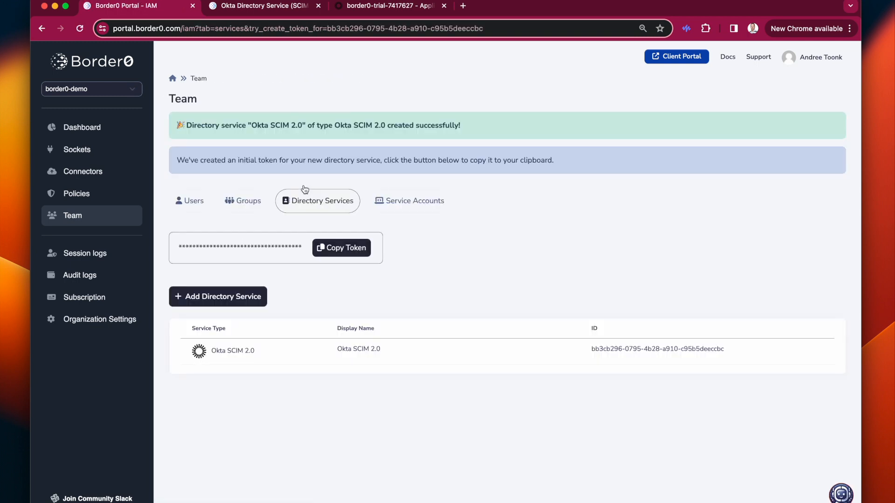
{"action": "left_click", "coordinate": [343, 252]}
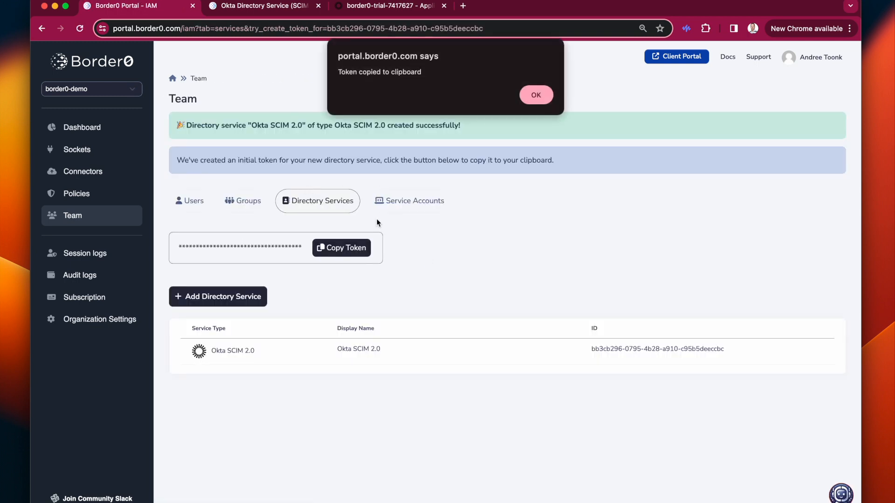
{"action": "left_click", "coordinate": [526, 99]}
Follow the guide's Okta app instructions and list all app catalog integrations matching "scim" in the Okta admin console
{"action": "left_click", "coordinate": [251, 7]}
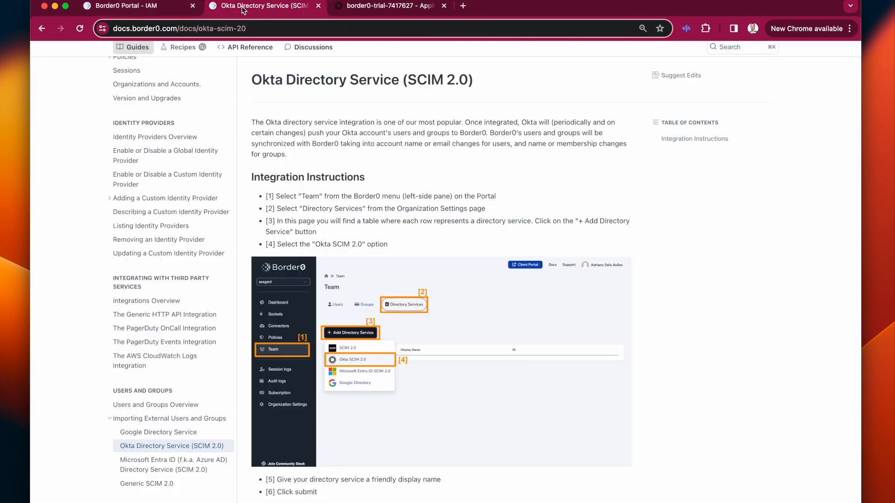
{"action": "scroll", "coordinate": [379, 274], "scroll_direction": "down", "scroll_amount": 12}
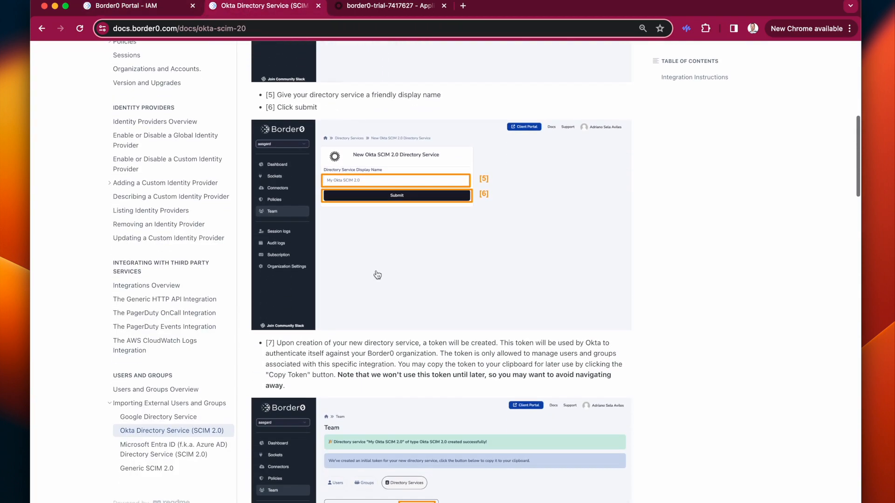
{"action": "scroll", "coordinate": [378, 274], "scroll_direction": "down", "scroll_amount": 8}
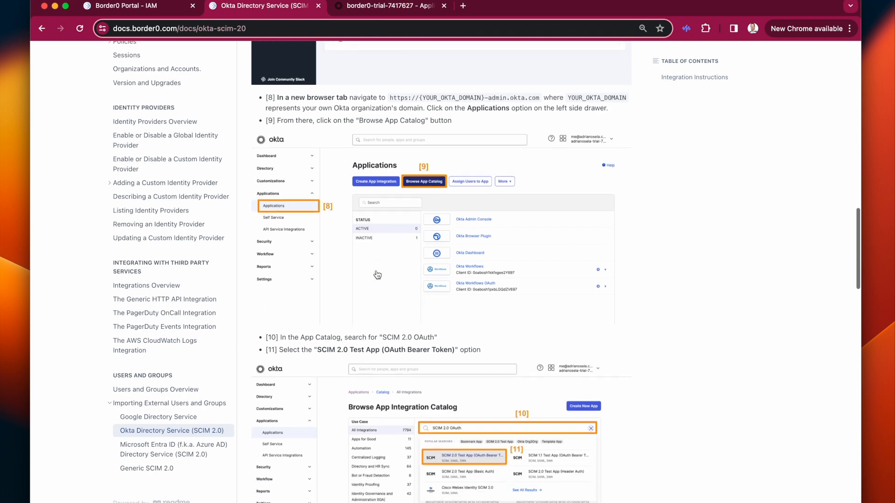
{"action": "scroll", "coordinate": [377, 275], "scroll_direction": "down", "scroll_amount": 2}
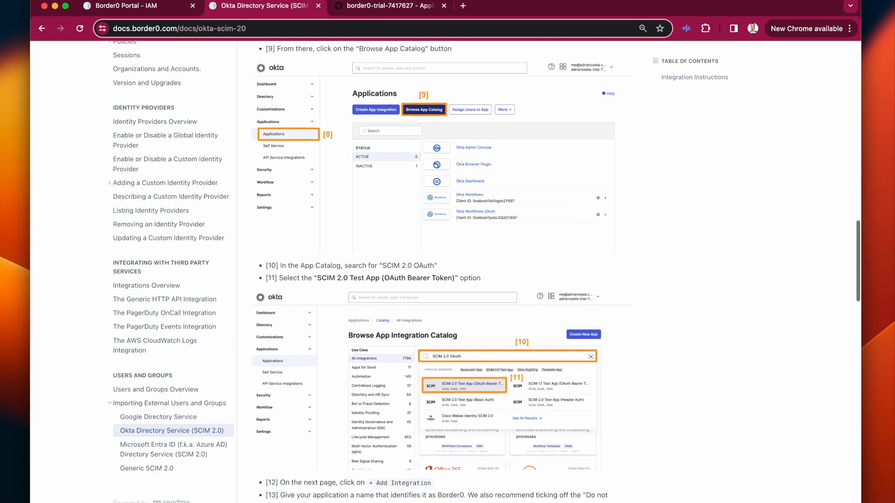
{"action": "left_click", "coordinate": [380, 6]}
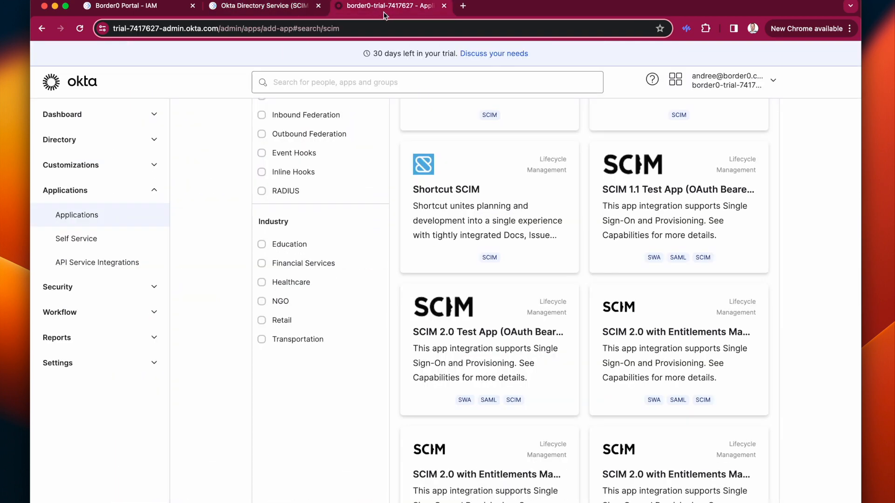
{"action": "left_click", "coordinate": [67, 220]}
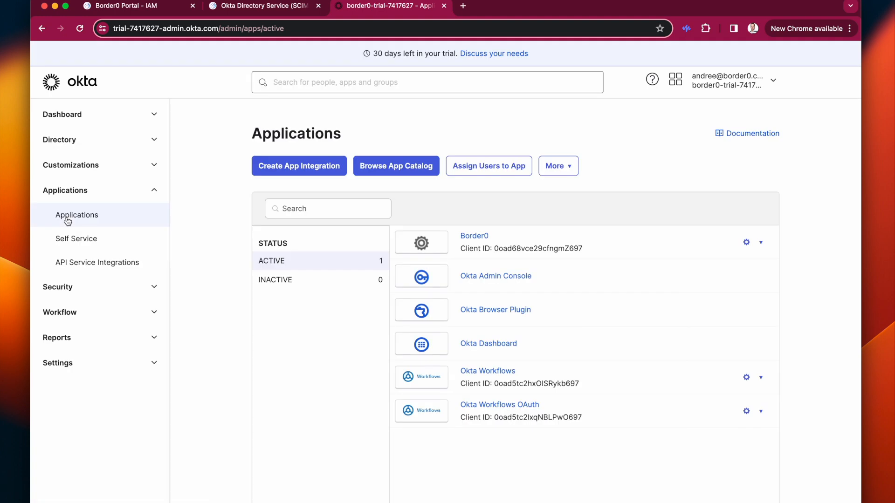
{"action": "left_click", "coordinate": [379, 169]}
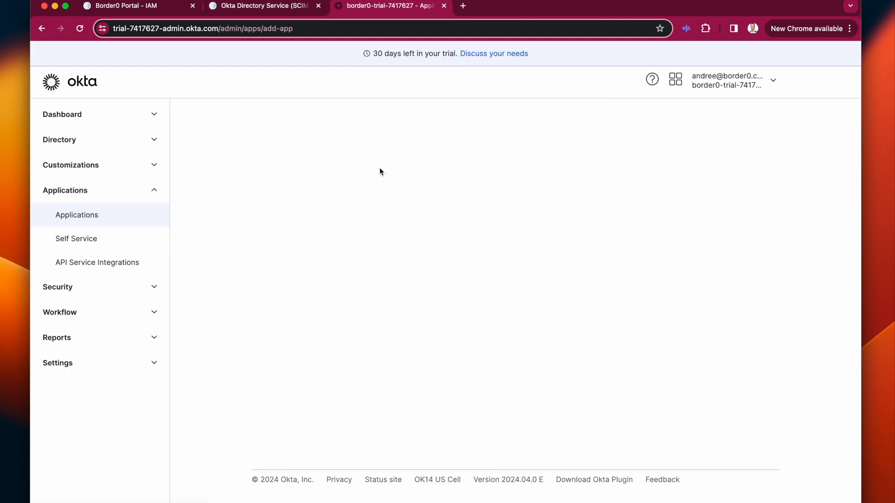
{"action": "left_click", "coordinate": [476, 201]}
{"action": "type", "text": "scim"}
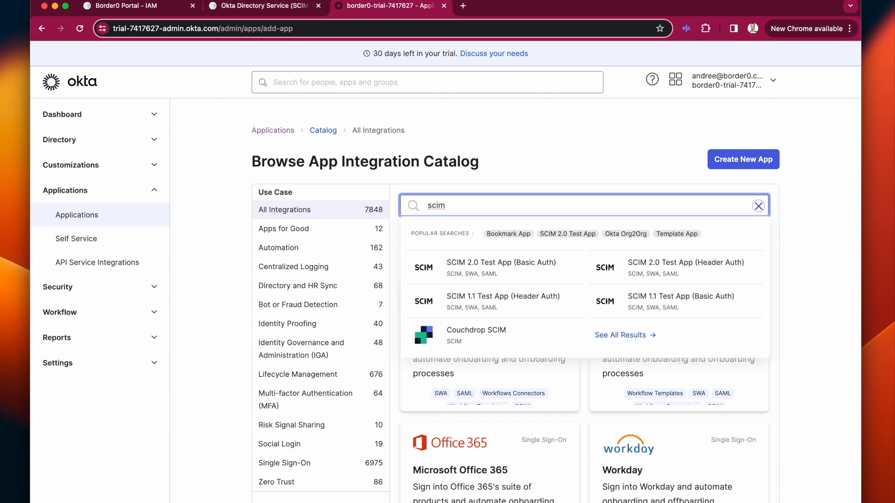
{"action": "left_click", "coordinate": [636, 334]}
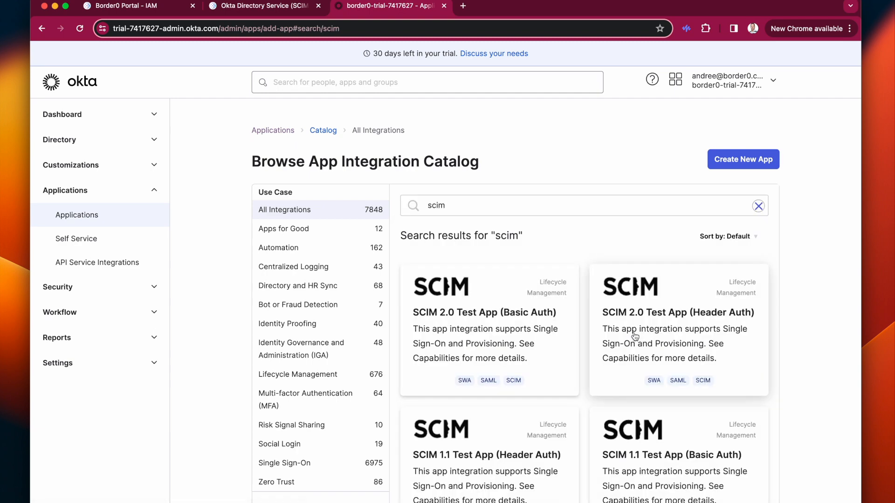
Choose SCIM 2.0 Test App (OAuth Bearer Token) from the catalog results and start adding its integration
{"action": "scroll", "coordinate": [505, 343], "scroll_direction": "down", "scroll_amount": 10}
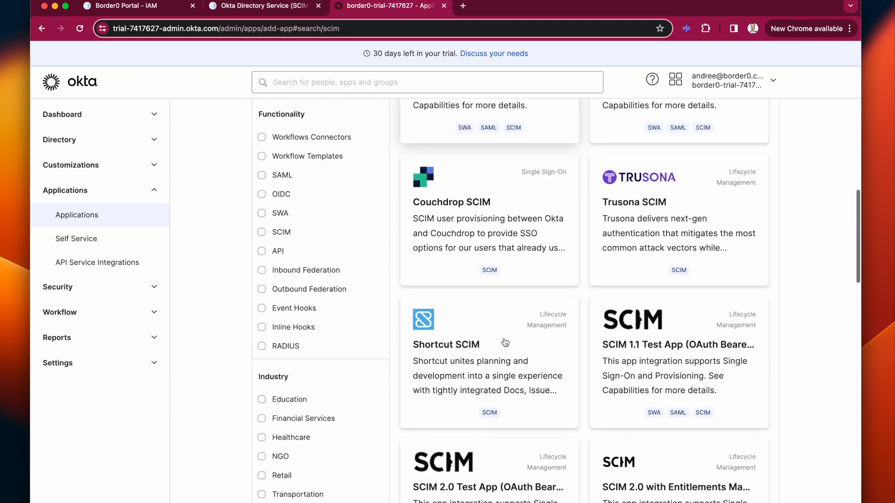
{"action": "scroll", "coordinate": [506, 342], "scroll_direction": "down", "scroll_amount": 2}
{"action": "left_click_drag", "start_coordinate": [553, 327], "coordinate": [410, 323]}
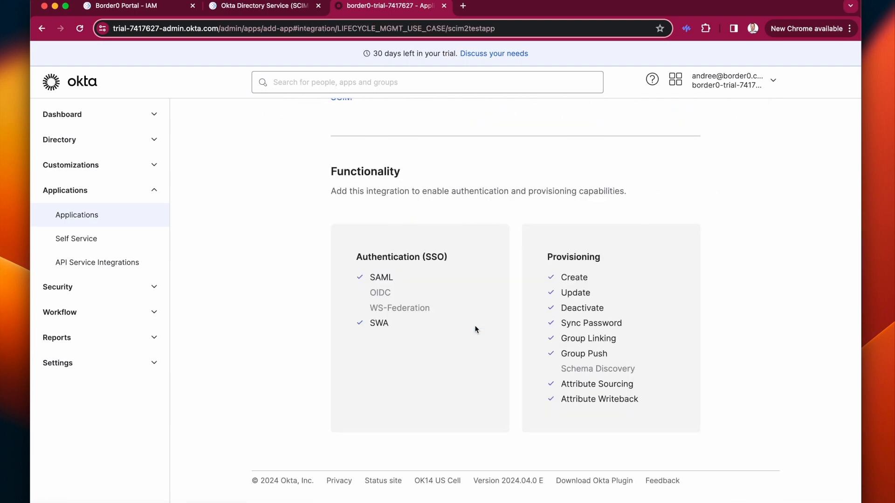
{"action": "scroll", "coordinate": [399, 290], "scroll_direction": "up", "scroll_amount": 6}
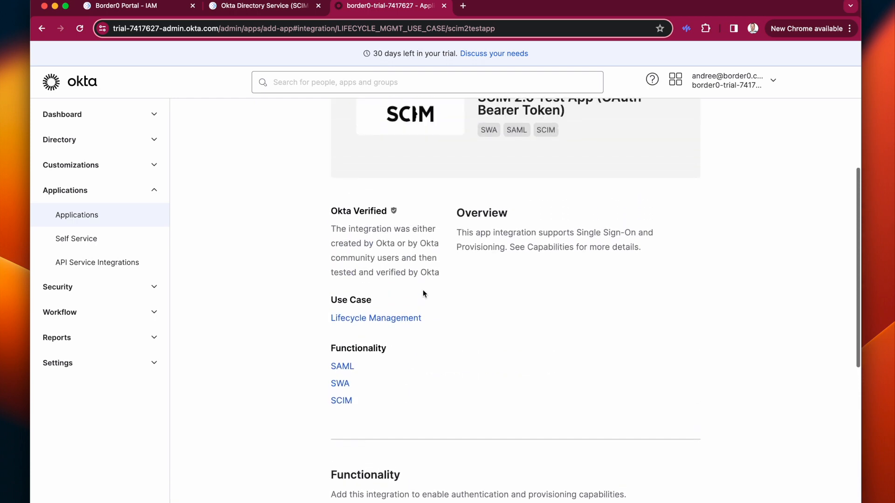
{"action": "left_click", "coordinate": [635, 185]}
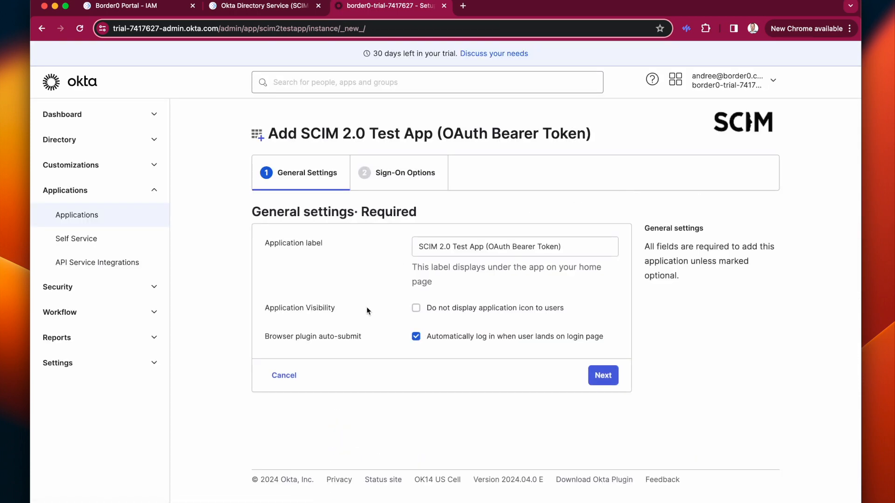
Finish adding the SCIM 2.0 test app with its default general settings and SAML 2.0 sign-on options
{"action": "left_click", "coordinate": [601, 377]}
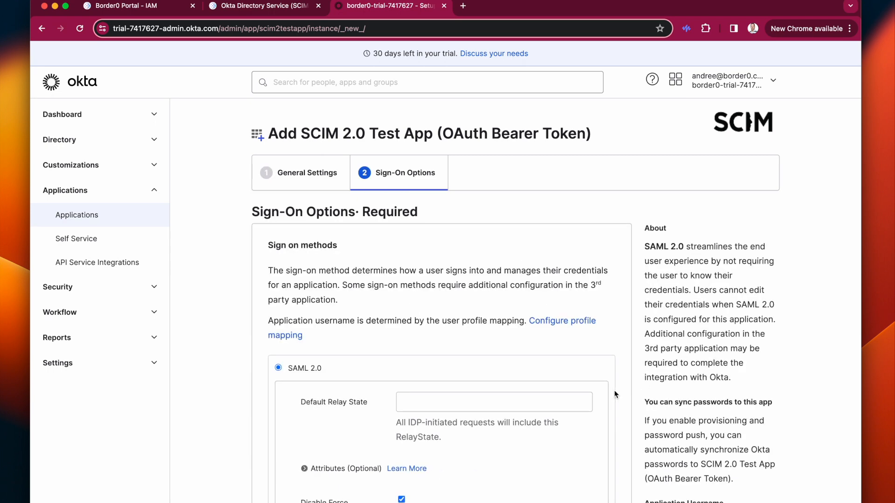
{"action": "scroll", "coordinate": [433, 349], "scroll_direction": "down", "scroll_amount": 2}
{"action": "scroll", "coordinate": [457, 346], "scroll_direction": "down", "scroll_amount": 10}
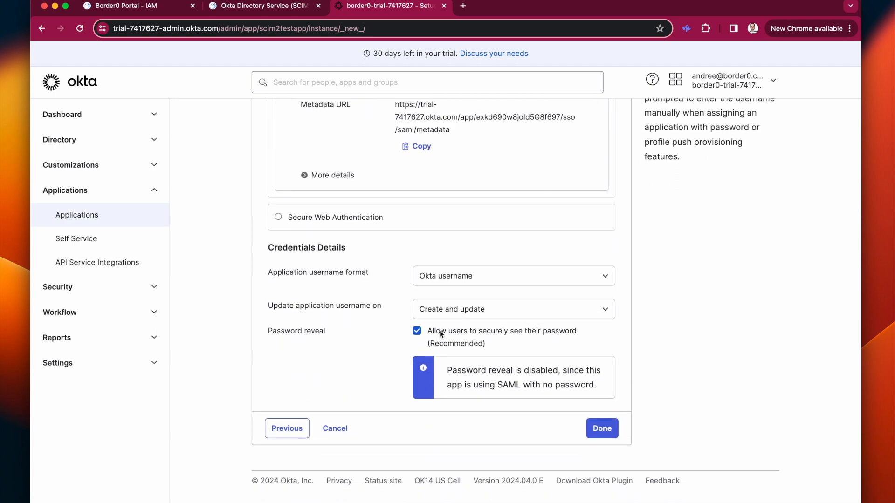
{"action": "left_click", "coordinate": [601, 429]}
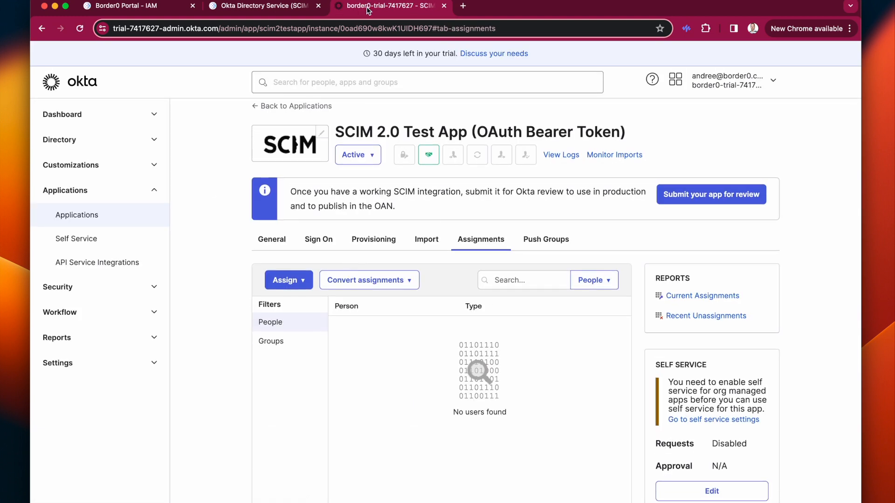
Enable API integration in the SCIM app's provisioning settings and paste the directory service token as the OAuth Bearer Token
{"action": "left_click", "coordinate": [361, 242]}
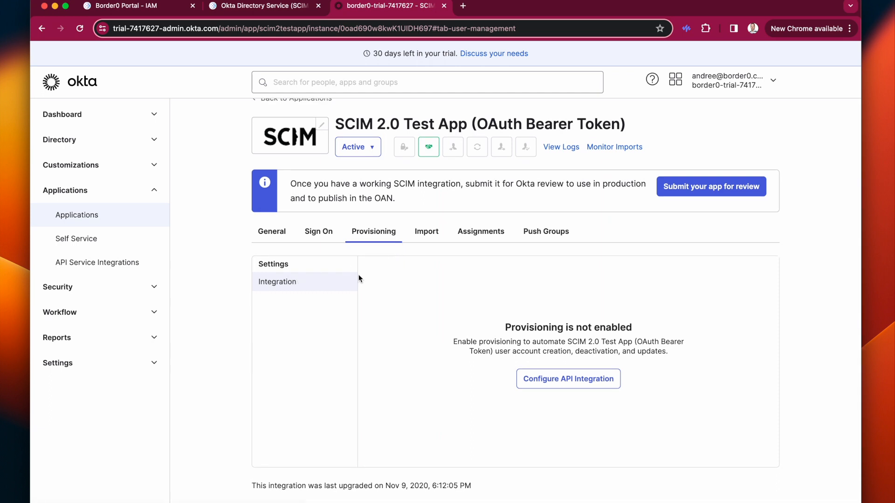
{"action": "left_click", "coordinate": [578, 381]}
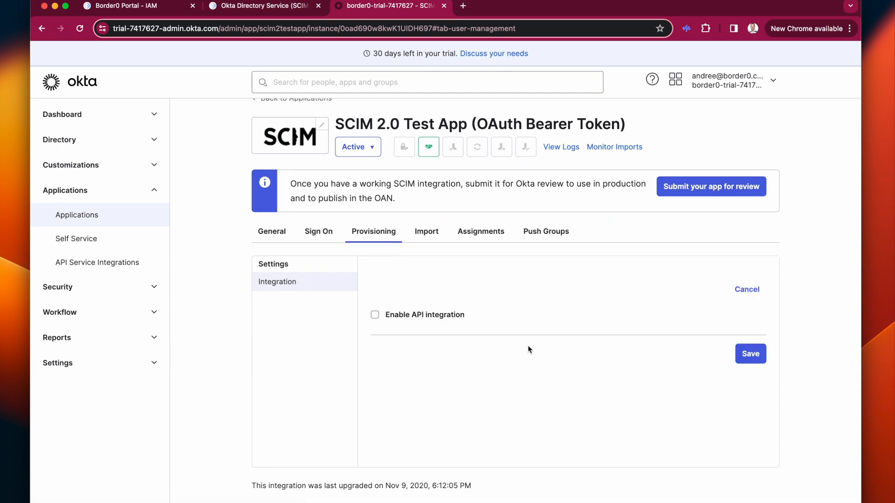
{"action": "left_click", "coordinate": [426, 316]}
{"action": "scroll", "coordinate": [508, 373], "scroll_direction": "down", "scroll_amount": 3}
{"action": "left_click", "coordinate": [562, 363]}
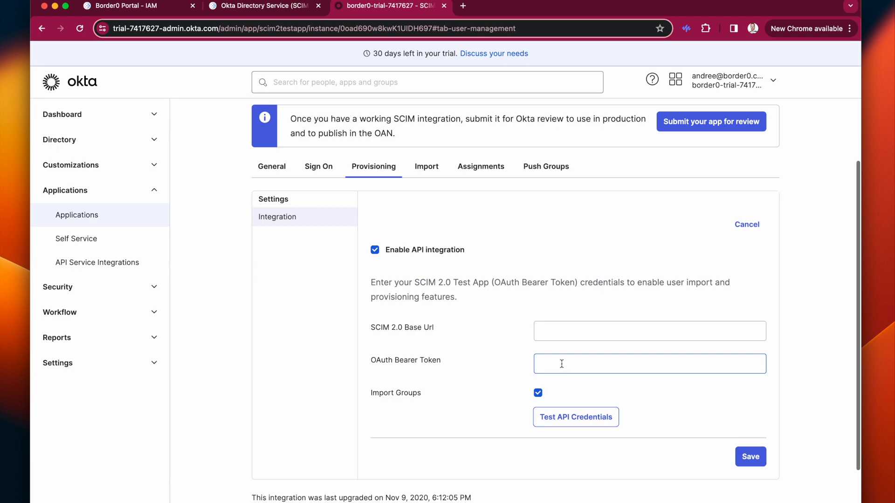
{"action": "key", "text": "super+v"}
{"action": "left_click", "coordinate": [553, 324]}
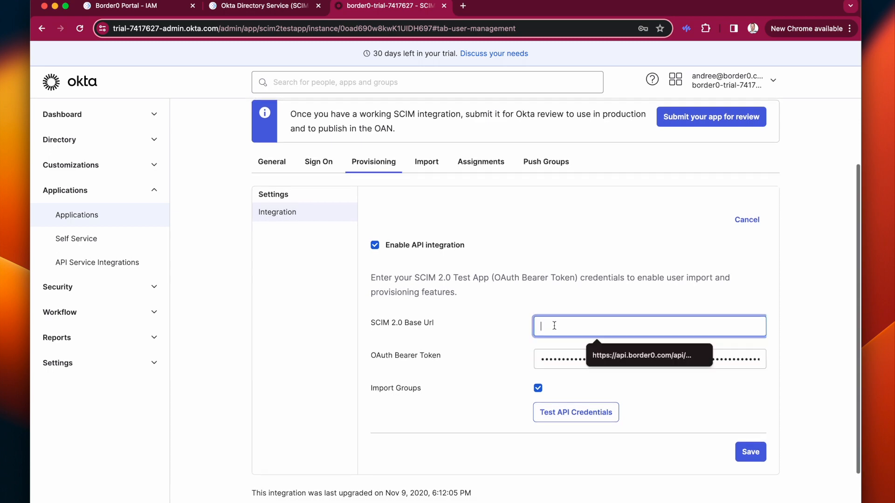
{"action": "left_click", "coordinate": [240, 14]}
{"action": "scroll", "coordinate": [520, 240], "scroll_direction": "up", "scroll_amount": 4}
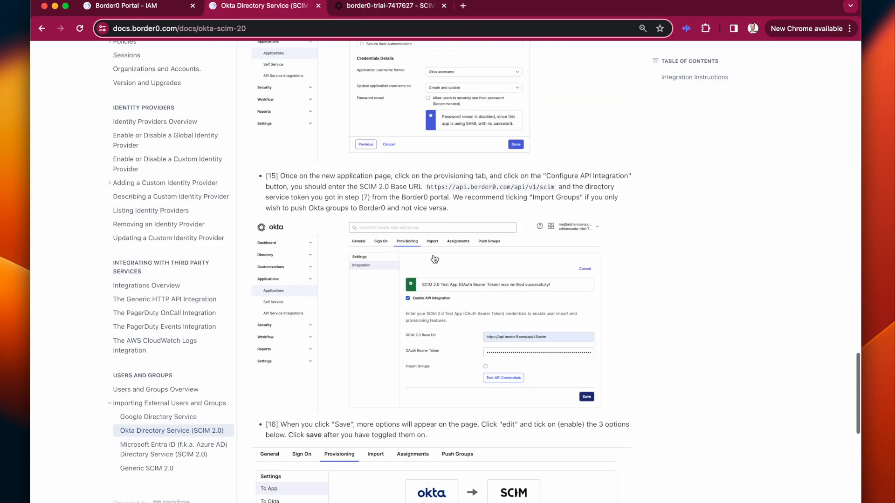
{"action": "left_click_drag", "start_coordinate": [558, 242], "coordinate": [429, 243]}
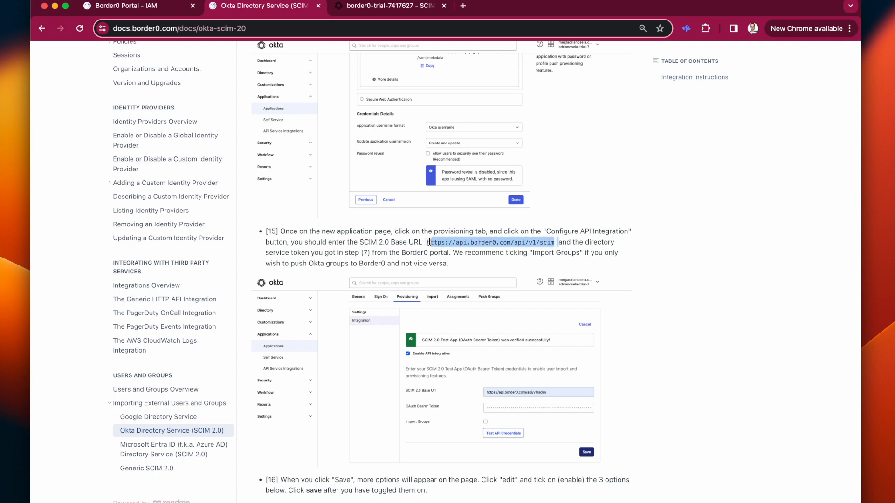
{"action": "left_click", "coordinate": [371, 9]}
{"action": "left_click", "coordinate": [564, 324]}
{"action": "key", "text": "super+v"}
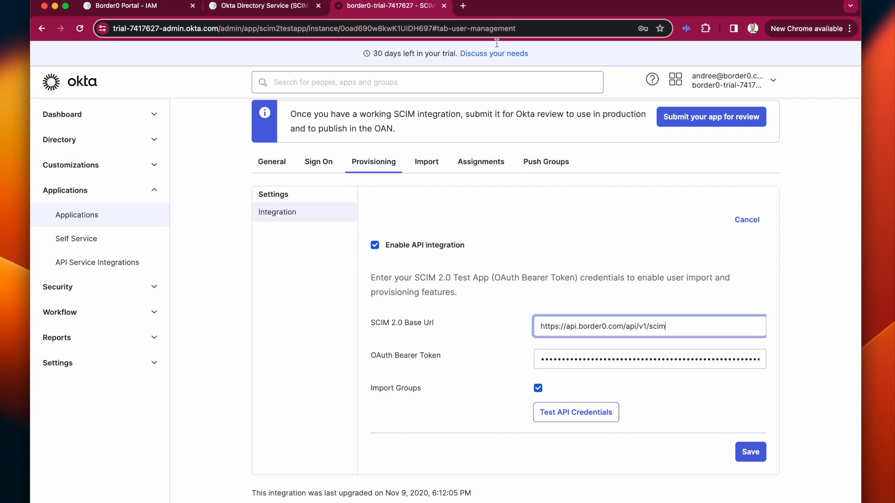
Copy the directory service token again from the Border0 portal and paste it as the OAuth Bearer Token in Okta's provisioning settings
{"action": "left_click", "coordinate": [109, 9]}
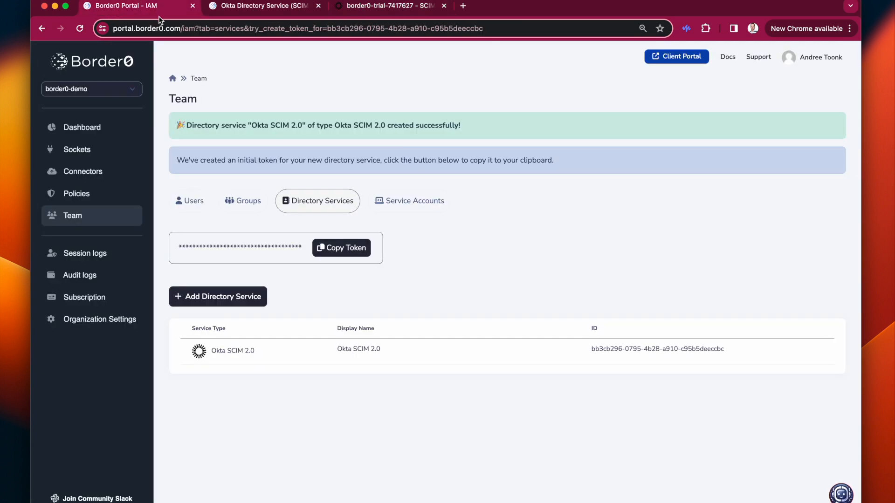
{"action": "left_click", "coordinate": [332, 245]}
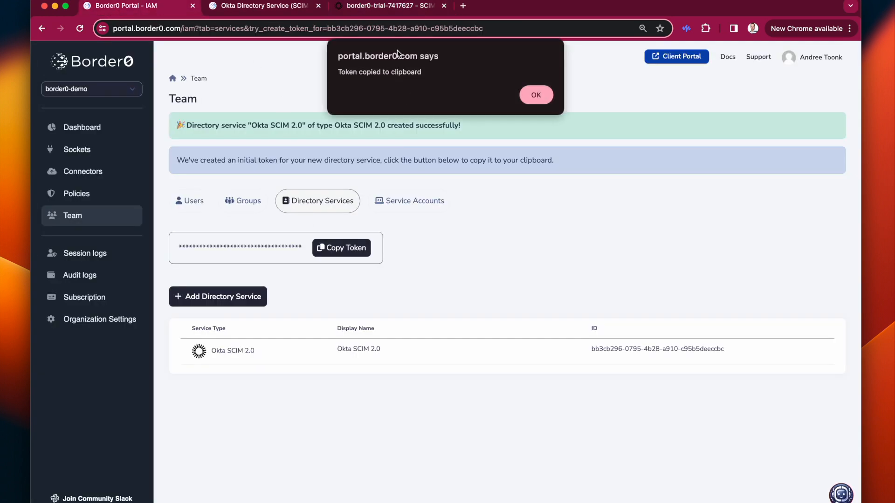
{"action": "left_click", "coordinate": [531, 98]}
{"action": "left_click", "coordinate": [391, 5]}
{"action": "left_click", "coordinate": [634, 358]}
{"action": "key", "text": "ctrl+a"}
{"action": "key", "text": "ctrl+v"}
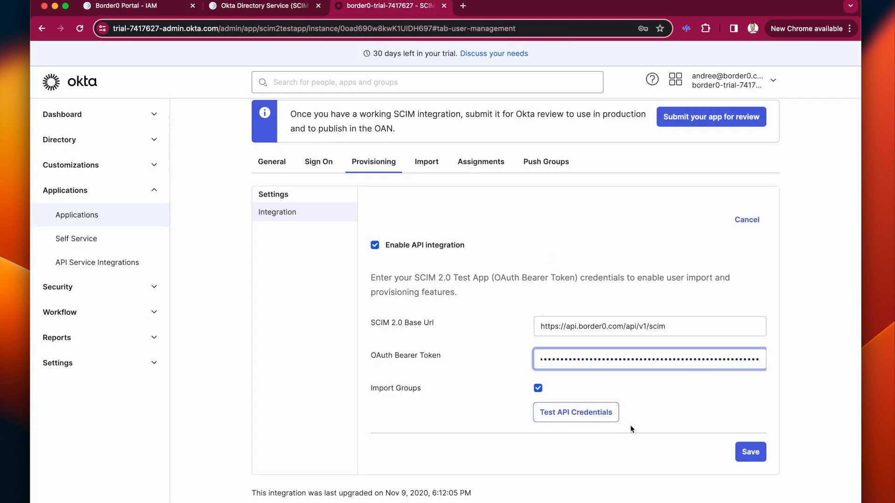
Test the API credentials, save the SCIM integration settings and decline saving the credentials in the browser
{"action": "left_click", "coordinate": [592, 413]}
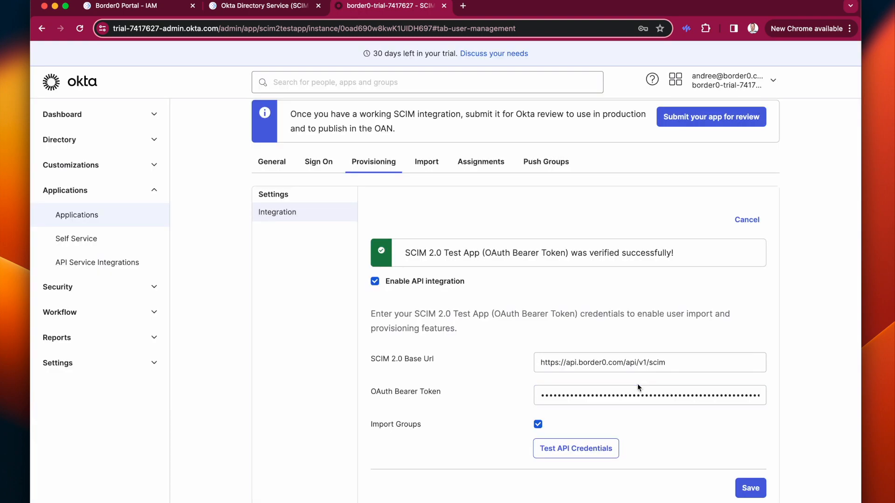
{"action": "scroll", "coordinate": [637, 383], "scroll_direction": "down", "scroll_amount": 2}
{"action": "left_click", "coordinate": [746, 441]}
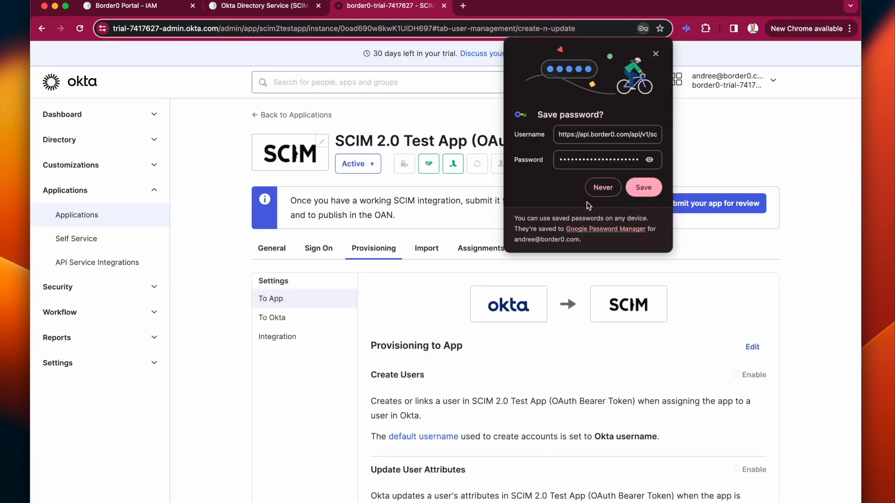
{"action": "left_click", "coordinate": [603, 187]}
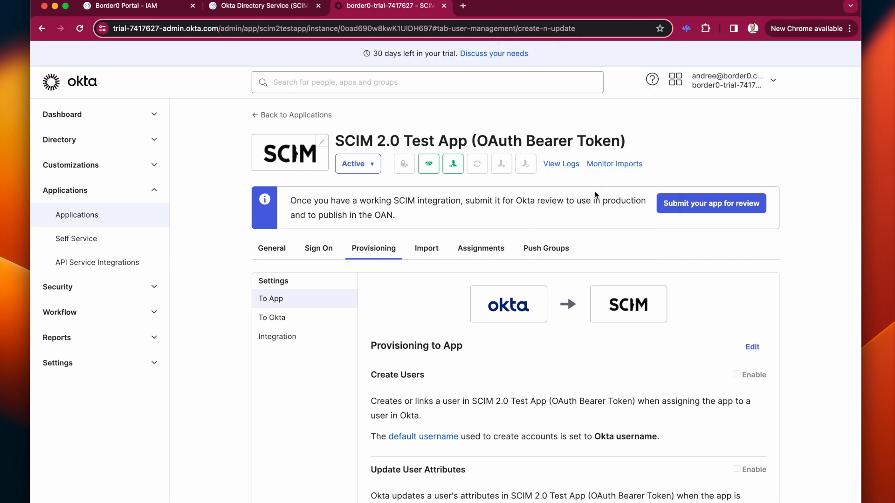
Enable Create Users, Update User Attributes and Deactivate Users for provisioning to the app and save the settings
{"action": "scroll", "coordinate": [830, 301], "scroll_direction": "down", "scroll_amount": 3}
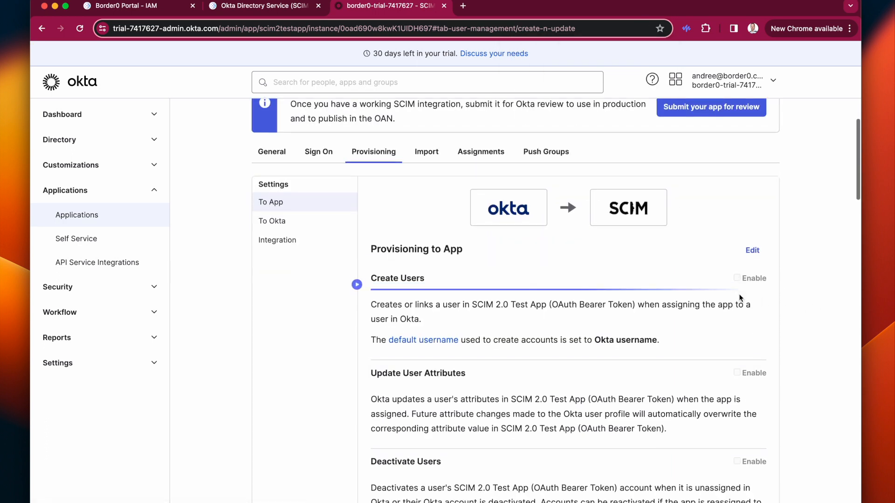
{"action": "scroll", "coordinate": [739, 293], "scroll_direction": "down", "scroll_amount": 2}
{"action": "left_click", "coordinate": [751, 173]}
{"action": "left_click", "coordinate": [732, 203]}
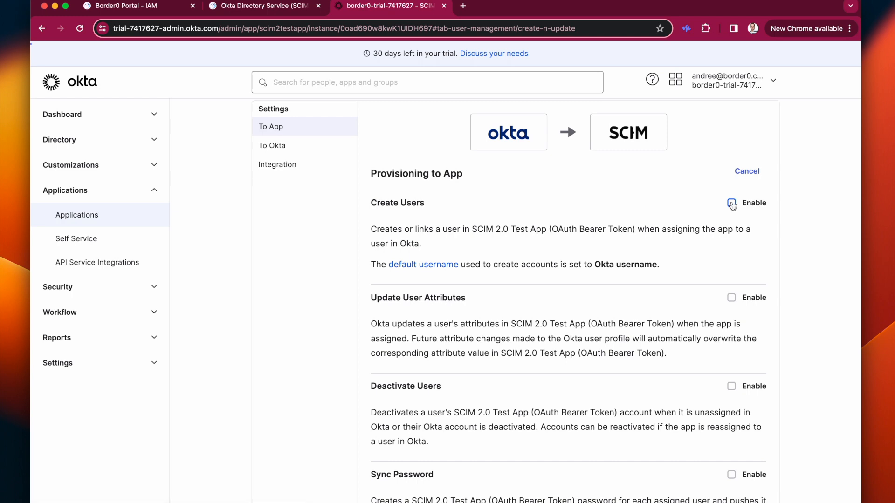
{"action": "left_click", "coordinate": [731, 298]}
{"action": "left_click", "coordinate": [732, 387]}
{"action": "scroll", "coordinate": [734, 327], "scroll_direction": "down", "scroll_amount": 8}
{"action": "left_click", "coordinate": [749, 187]}
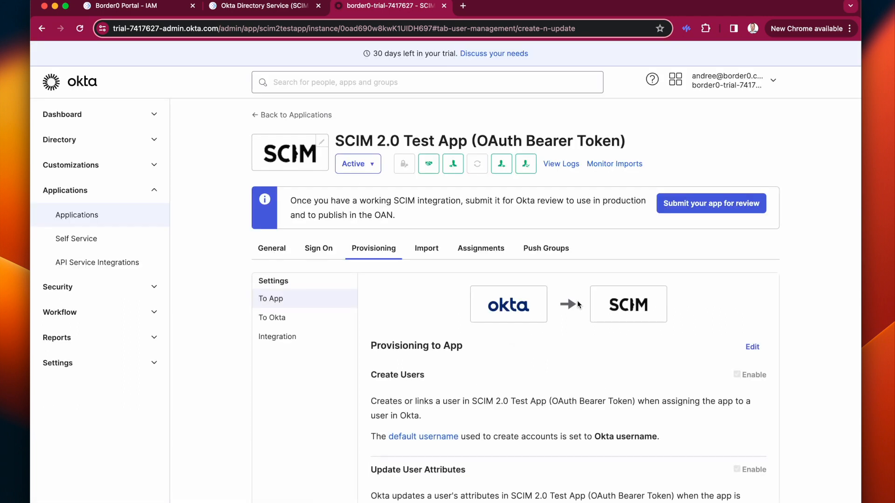
Assign the SCIM 2.0 Test App to both listed people, keeping their default attribute values
{"action": "left_click", "coordinate": [478, 248]}
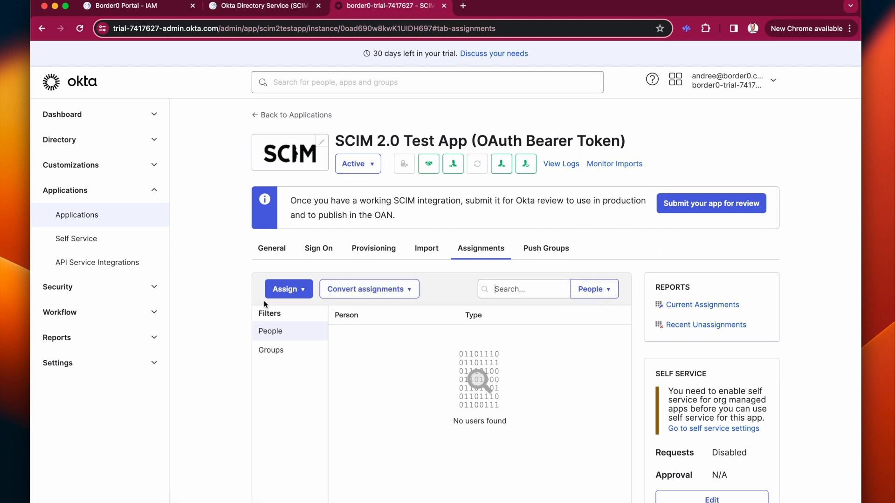
{"action": "left_click", "coordinate": [279, 290]}
{"action": "left_click", "coordinate": [308, 312]}
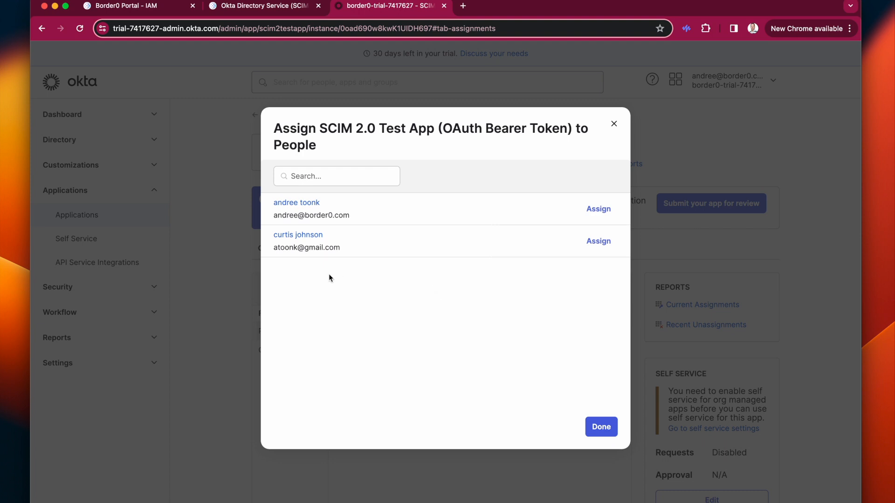
{"action": "left_click", "coordinate": [598, 210]}
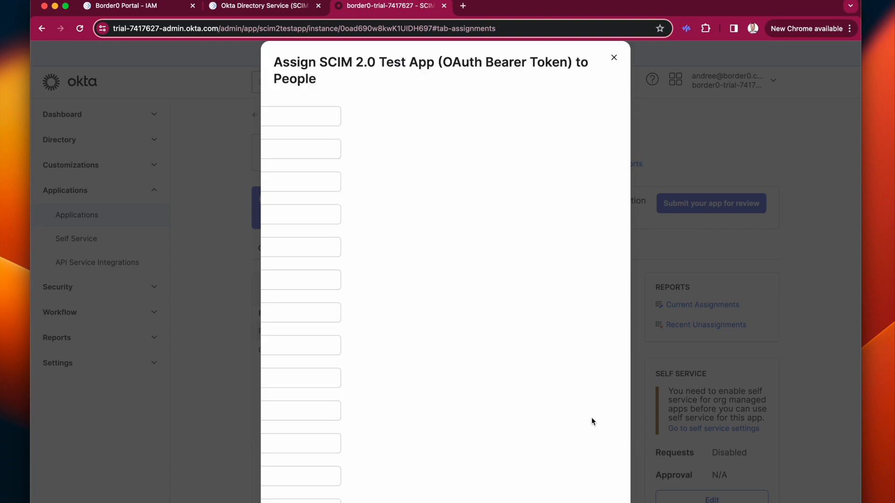
{"action": "scroll", "coordinate": [598, 391], "scroll_direction": "down", "scroll_amount": 15}
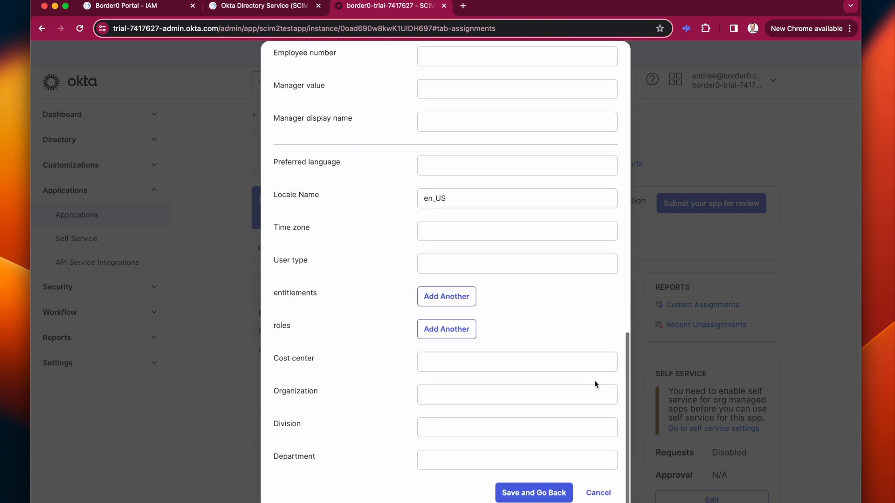
{"action": "left_click", "coordinate": [549, 495]}
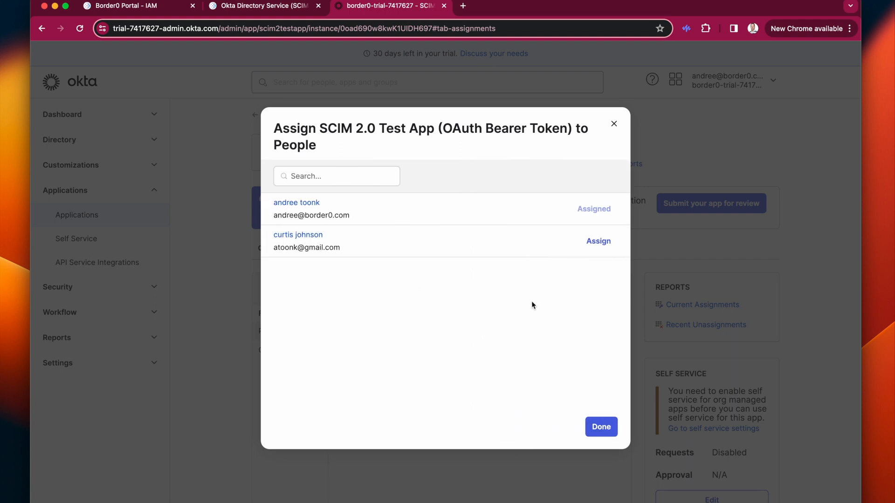
{"action": "left_click", "coordinate": [601, 241]}
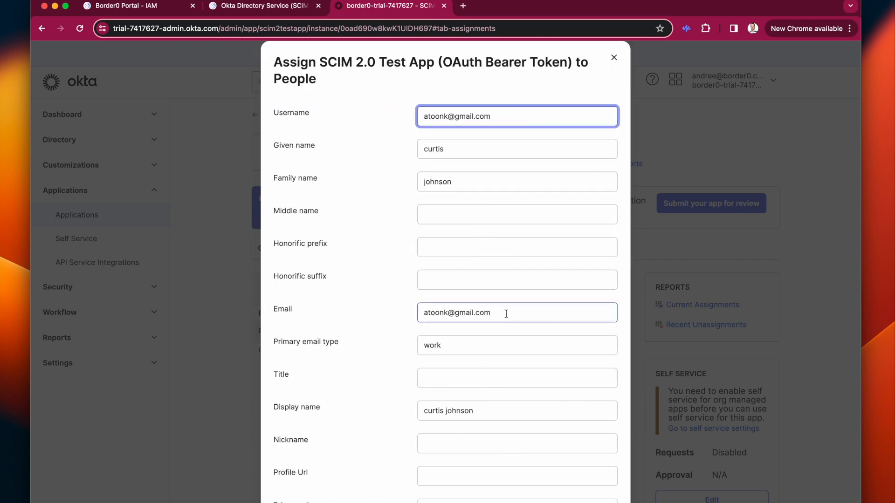
{"action": "scroll", "coordinate": [518, 321], "scroll_direction": "down", "scroll_amount": 15}
{"action": "left_click", "coordinate": [534, 496]}
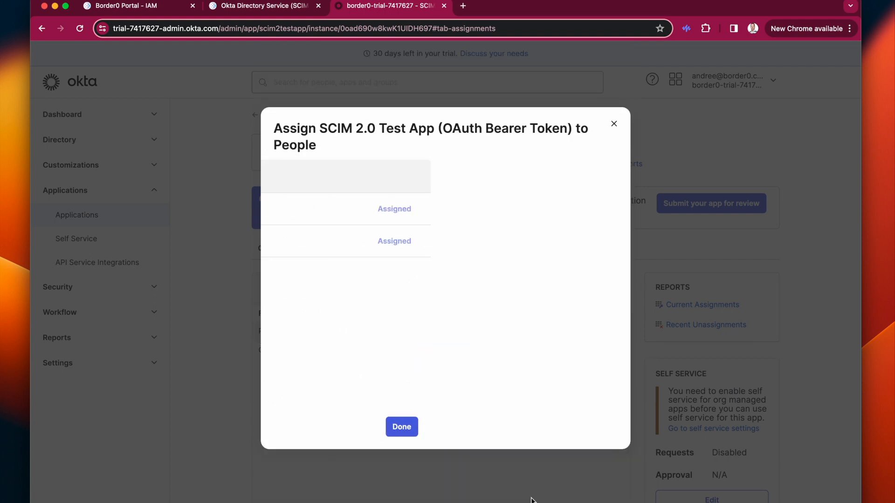
{"action": "left_click", "coordinate": [606, 428]}
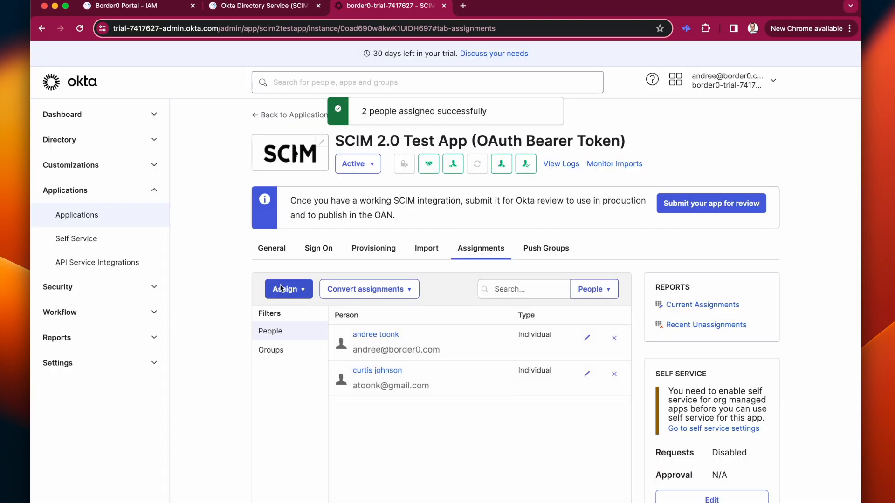
Switch to the Border0 portal and refresh the team's user list to check for the users synced from Okta
{"action": "left_click", "coordinate": [169, 9]}
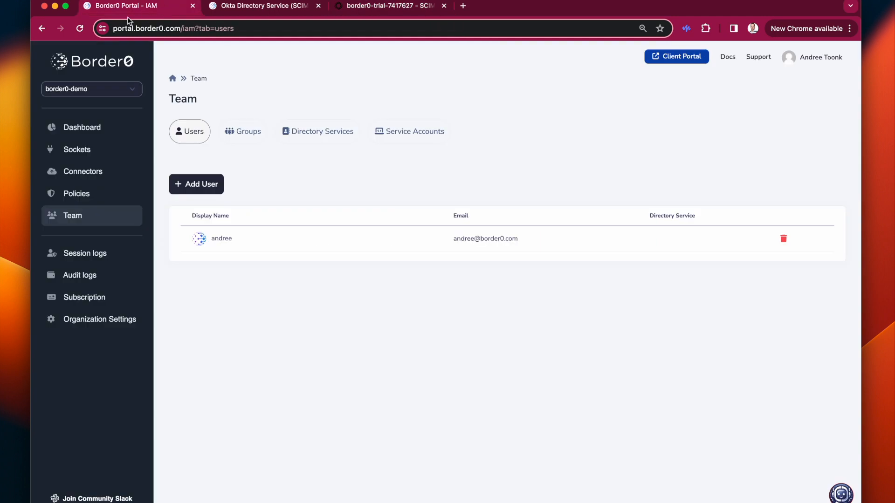
{"action": "left_click", "coordinate": [79, 29]}
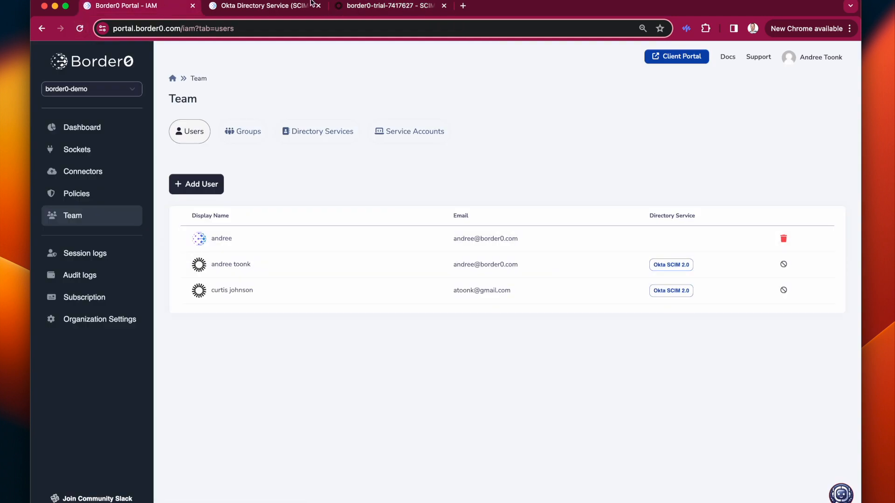
Back in Okta, assign the SCIM 2.0 Test App to the SRE group with the default group attributes
{"action": "left_click", "coordinate": [351, 6]}
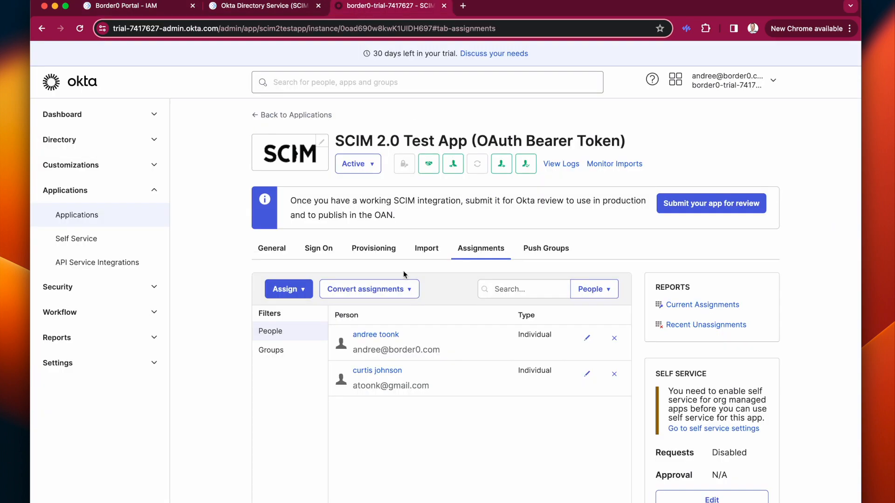
{"action": "left_click", "coordinate": [289, 290]}
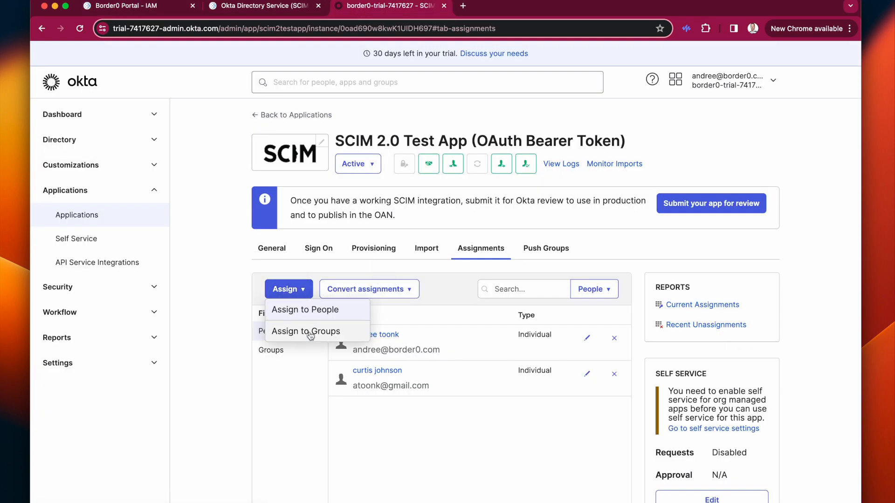
{"action": "left_click", "coordinate": [310, 334]}
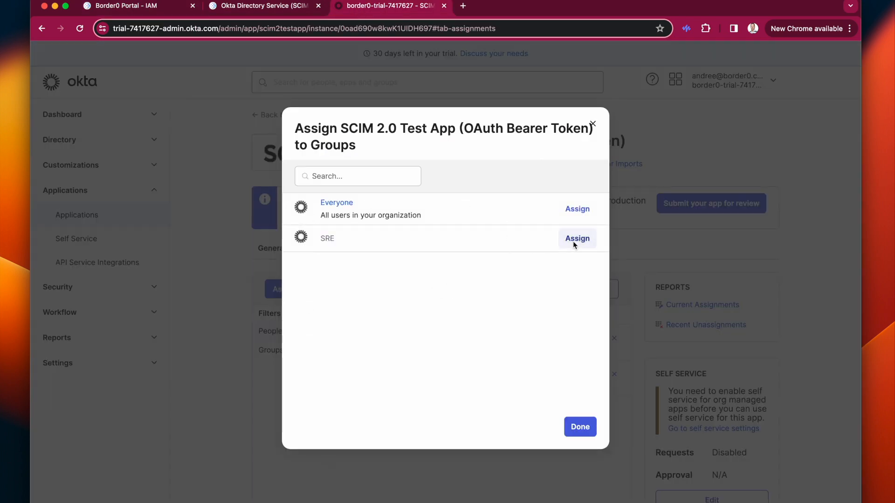
{"action": "left_click", "coordinate": [578, 240]}
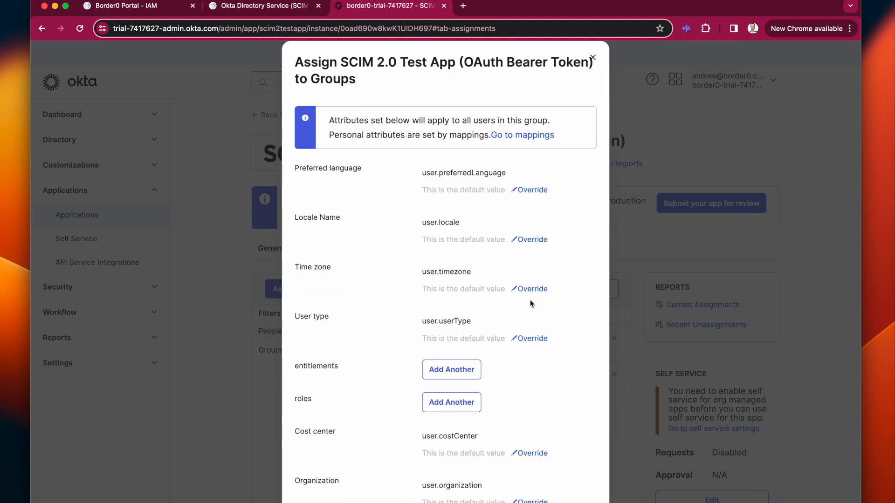
{"action": "scroll", "coordinate": [534, 302], "scroll_direction": "down", "scroll_amount": 4}
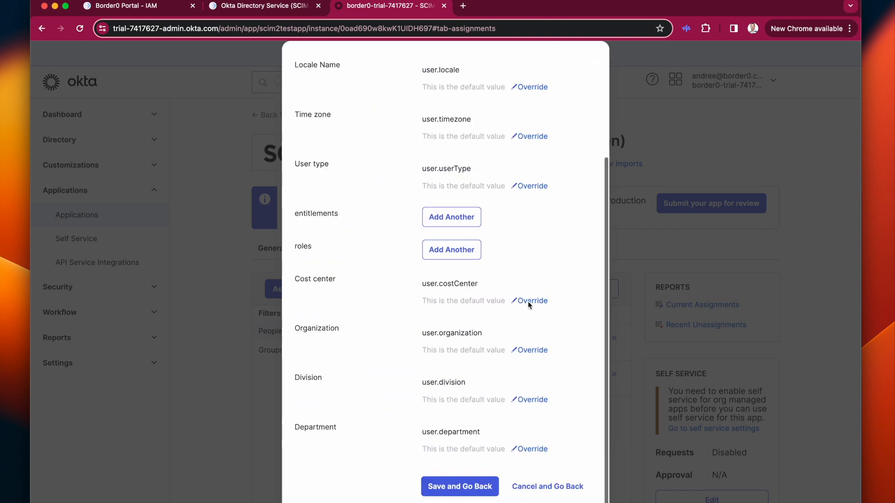
{"action": "left_click", "coordinate": [460, 489]}
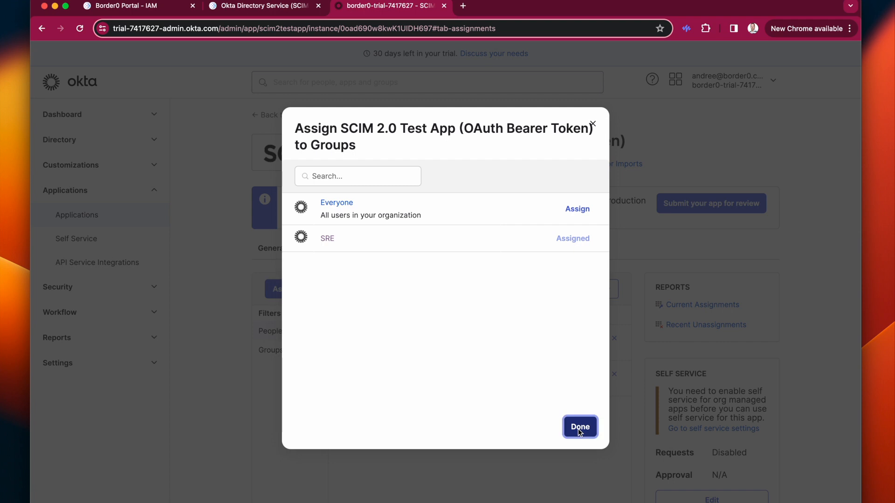
{"action": "left_click", "coordinate": [580, 428]}
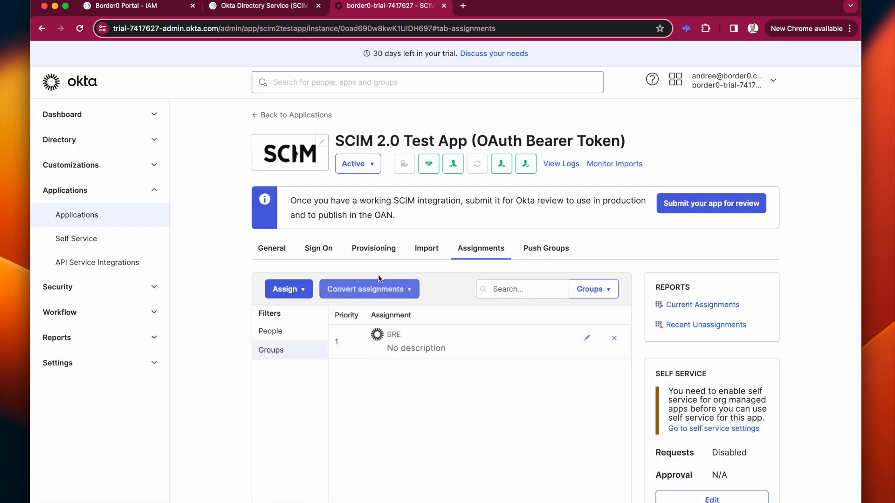
Push the SRE group to the SCIM app by name, with group memberships pushed immediately and Create Group as the push action
{"action": "left_click", "coordinate": [378, 257]}
{"action": "left_click", "coordinate": [546, 248]}
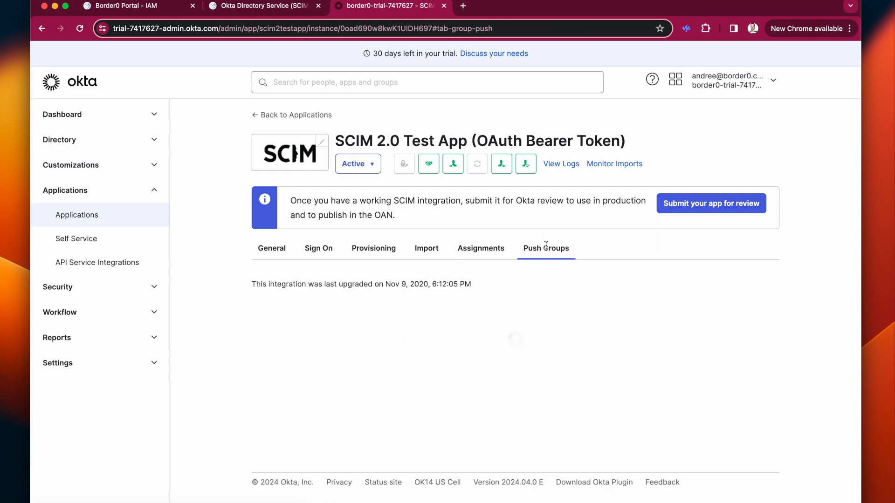
{"action": "scroll", "coordinate": [430, 337], "scroll_direction": "down", "scroll_amount": 3}
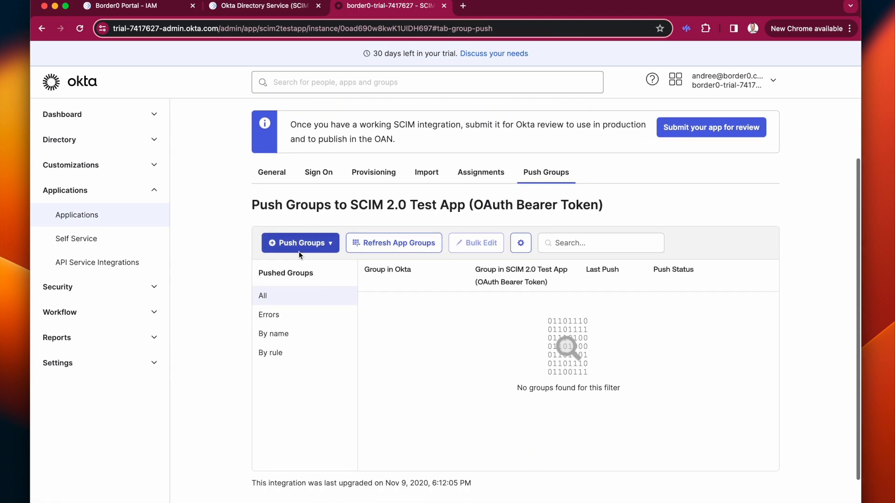
{"action": "left_click", "coordinate": [299, 251]}
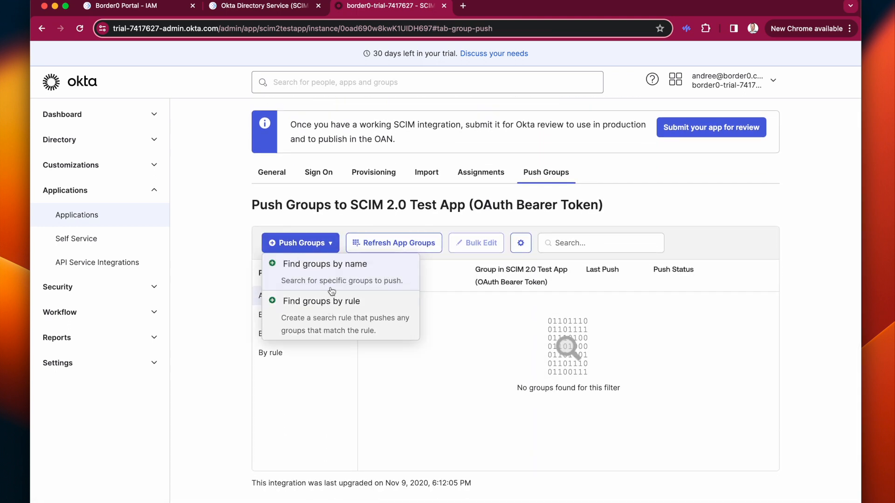
{"action": "left_click", "coordinate": [329, 270]}
{"action": "type", "text": "sre"}
{"action": "left_click", "coordinate": [431, 408]}
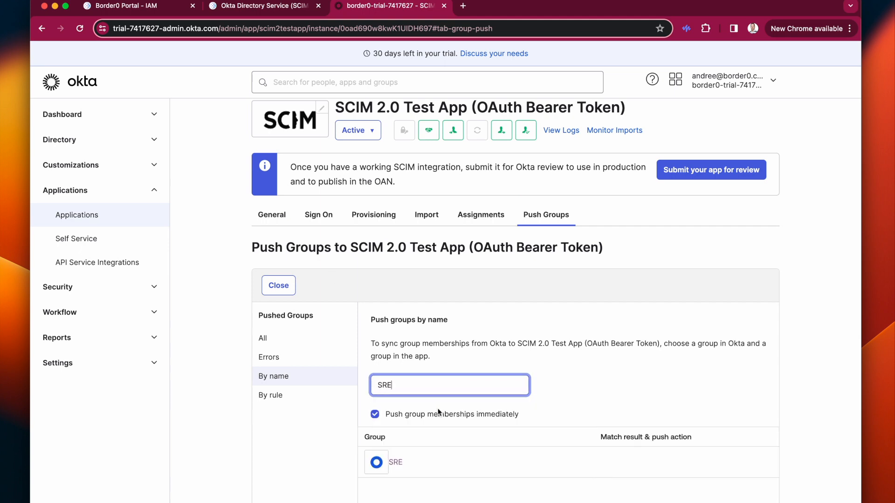
{"action": "scroll", "coordinate": [437, 389], "scroll_direction": "down", "scroll_amount": 5}
{"action": "left_click", "coordinate": [716, 419]}
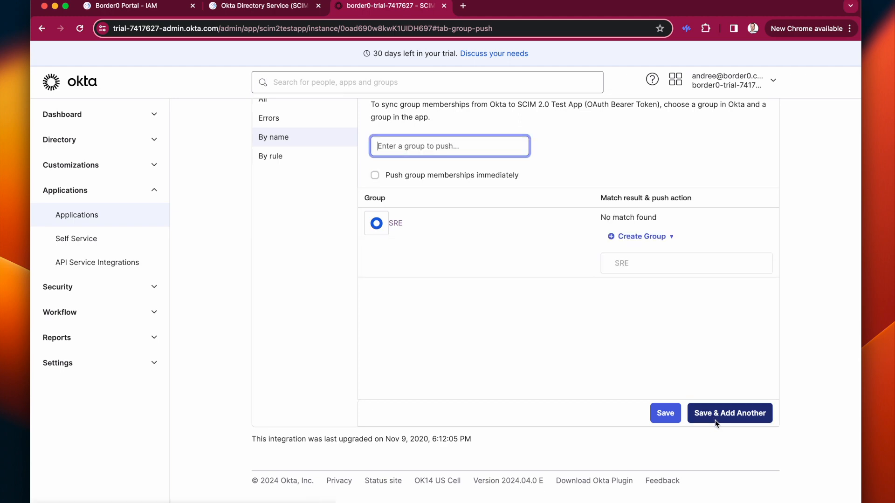
{"action": "scroll", "coordinate": [702, 380], "scroll_direction": "up", "scroll_amount": 6}
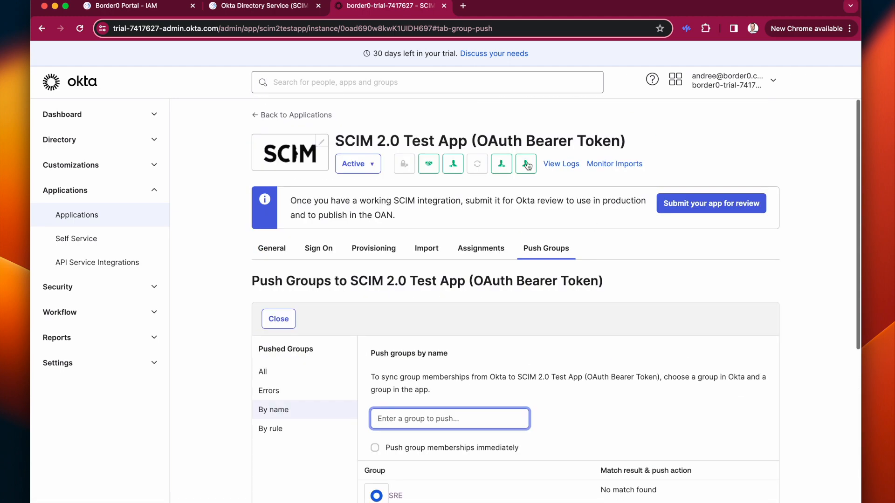
Switch to the Border0 portal and open the synced SRE group to examine its members
{"action": "left_click", "coordinate": [156, 8]}
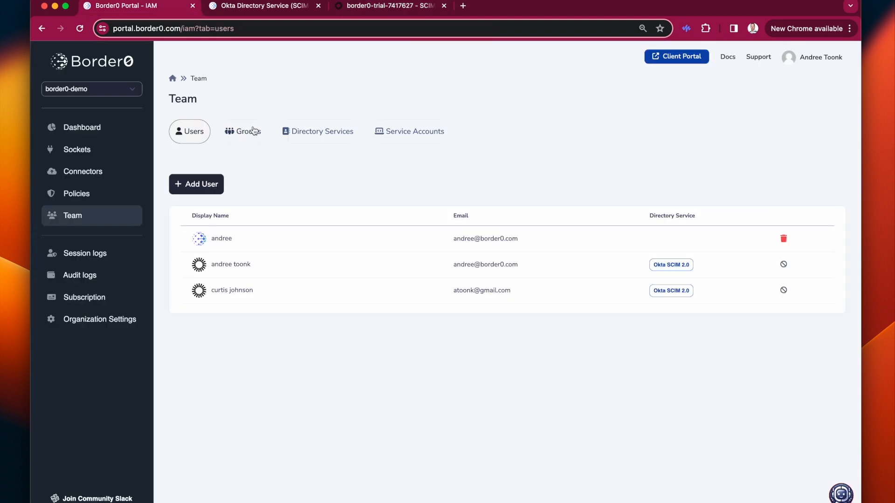
{"action": "left_click", "coordinate": [230, 132]}
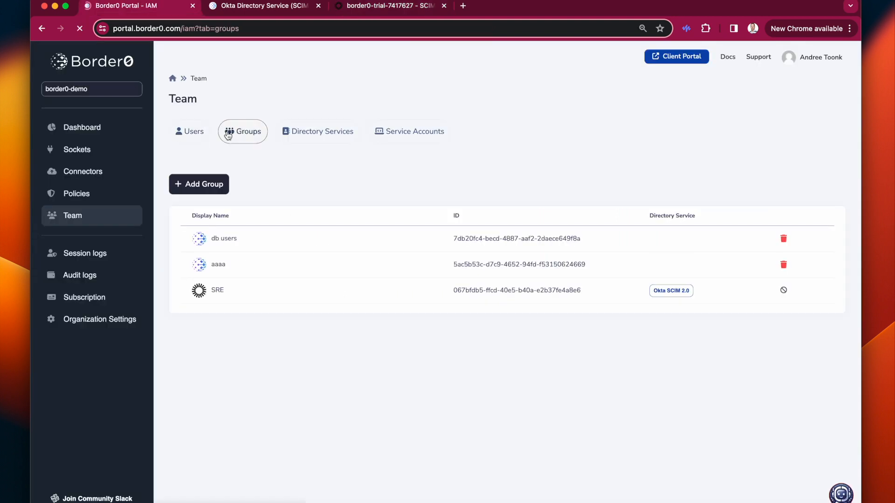
{"action": "left_click", "coordinate": [237, 293]}
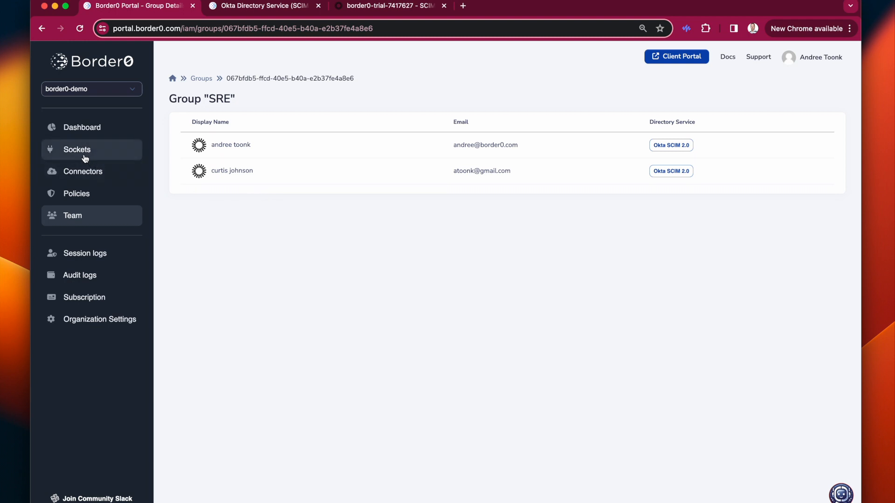
Start a new Border0 policy and name it iotusers
{"action": "left_click", "coordinate": [75, 195]}
{"action": "left_click", "coordinate": [208, 146]}
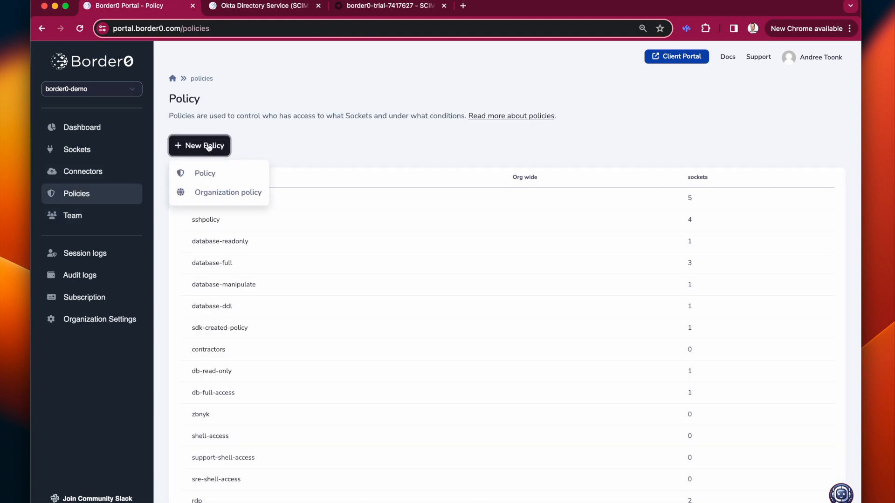
{"action": "left_click", "coordinate": [205, 173]}
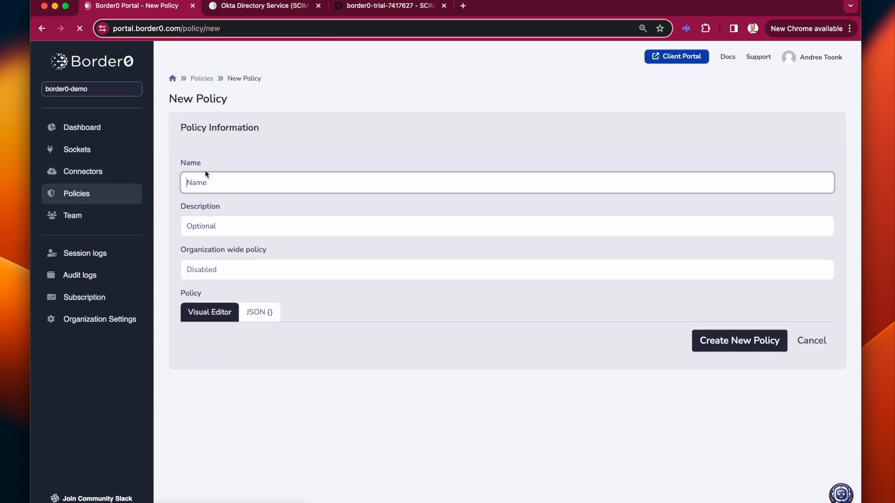
{"action": "type", "text": "io"}
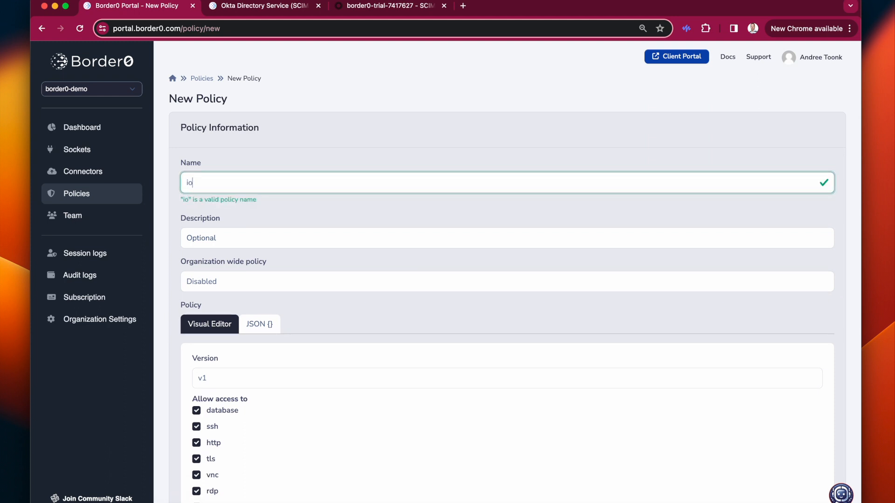
{"action": "type", "text": "tusers"}
Remove the default allowed domain and allowed email address entries from the policy's Who conditions
{"action": "scroll", "coordinate": [262, 173], "scroll_direction": "down", "scroll_amount": 4}
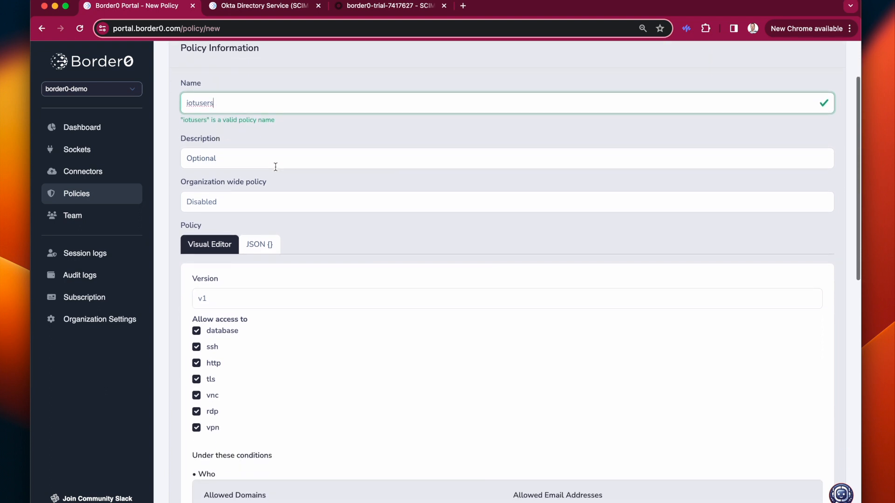
{"action": "scroll", "coordinate": [243, 191], "scroll_direction": "down", "scroll_amount": 1}
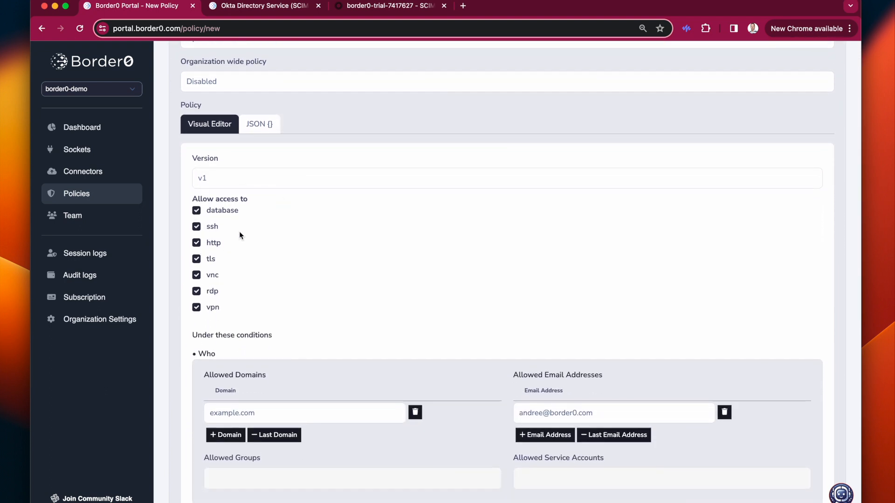
{"action": "scroll", "coordinate": [279, 235], "scroll_direction": "down", "scroll_amount": 4}
{"action": "left_click", "coordinate": [415, 226]}
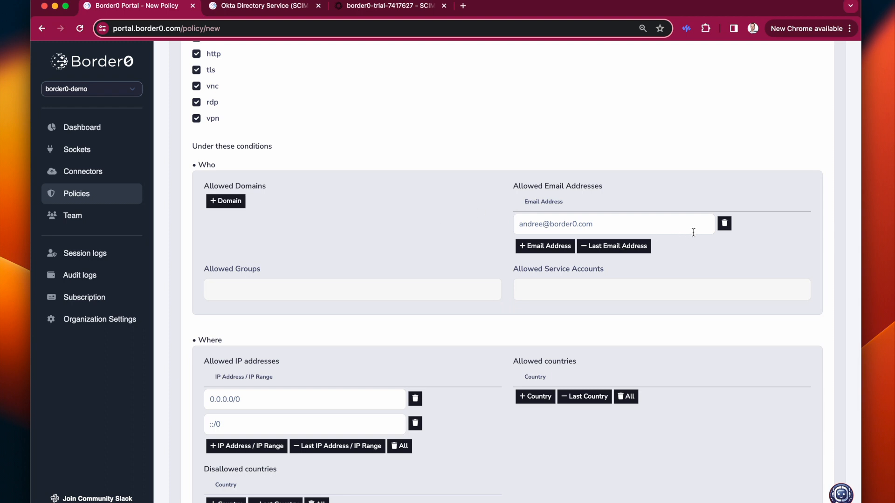
{"action": "left_click", "coordinate": [725, 224]}
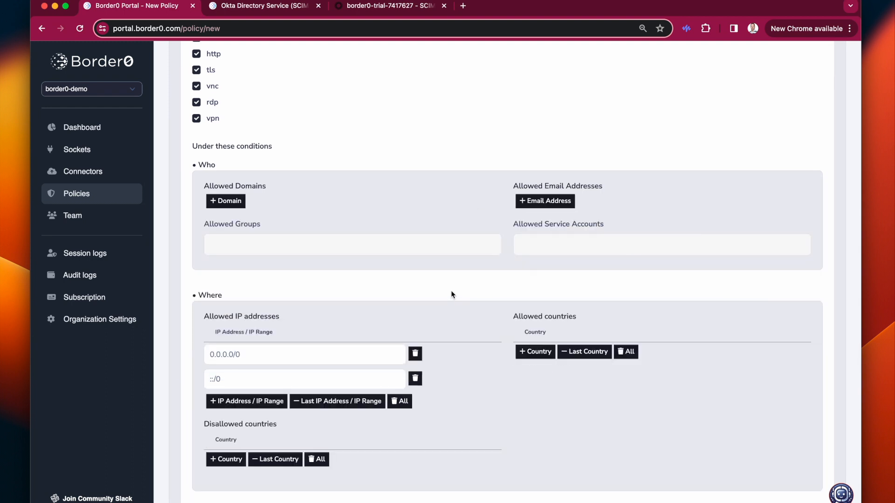
Add SRE as the policy's allowed group, create the policy, and check the allowed groups in its summary
{"action": "left_click", "coordinate": [402, 254]}
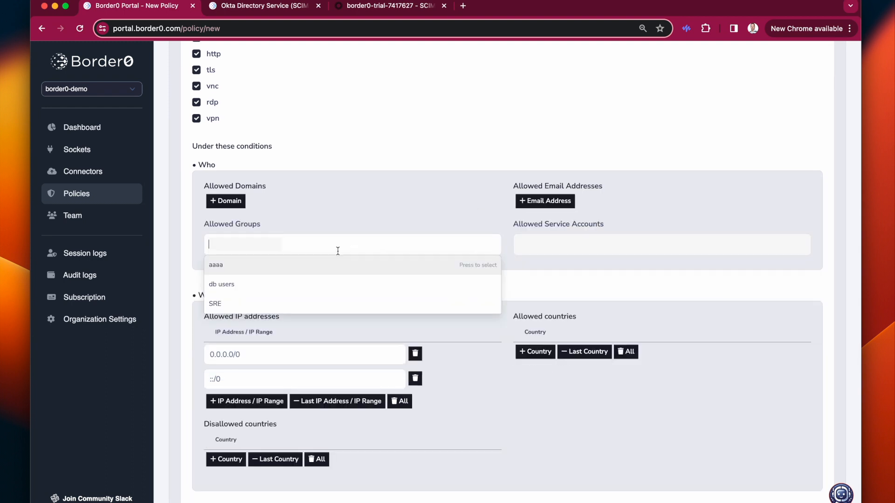
{"action": "left_click", "coordinate": [237, 303]}
{"action": "left_click", "coordinate": [576, 286]}
{"action": "scroll", "coordinate": [575, 290], "scroll_direction": "down", "scroll_amount": 5}
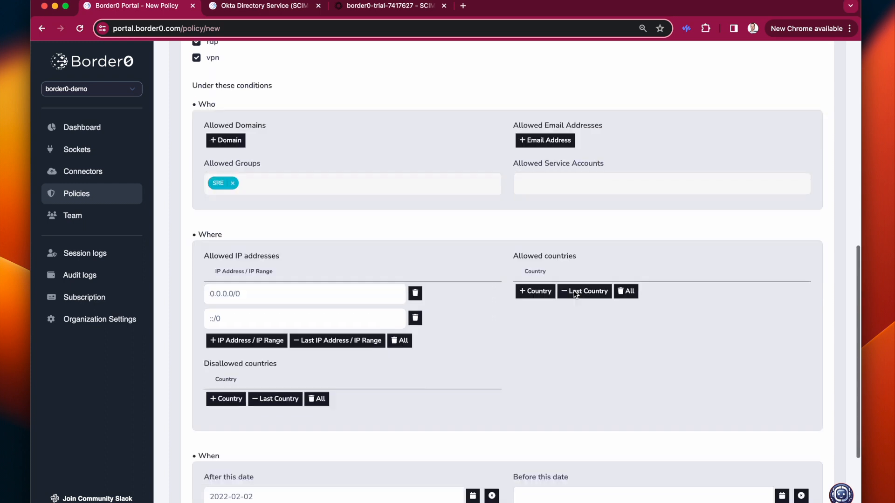
{"action": "left_click", "coordinate": [719, 492]}
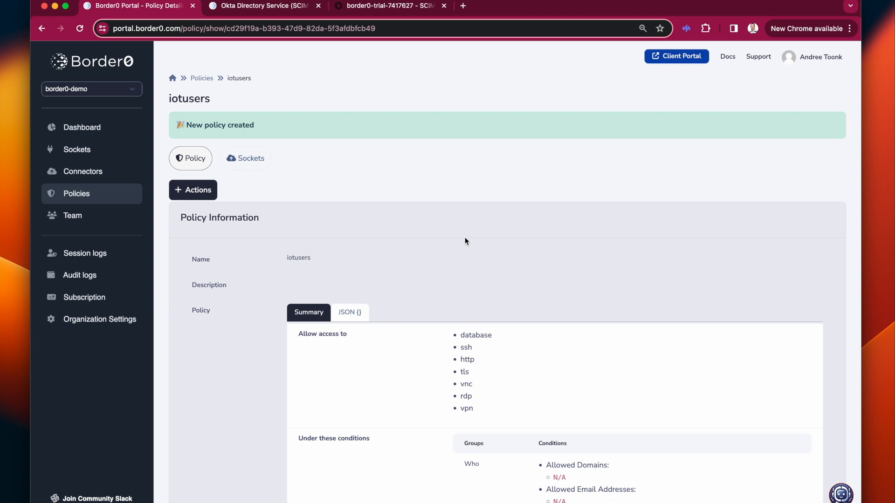
{"action": "scroll", "coordinate": [467, 238], "scroll_direction": "down", "scroll_amount": 4}
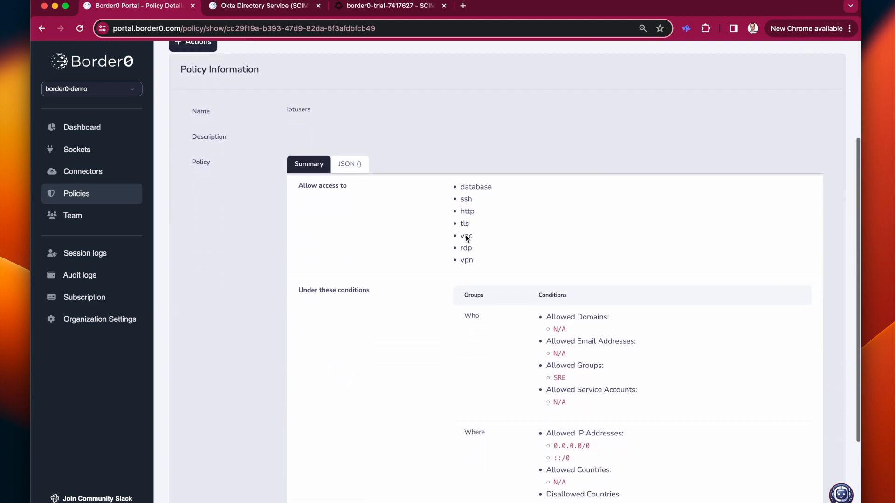
{"action": "left_click_drag", "start_coordinate": [579, 374], "coordinate": [541, 360]}
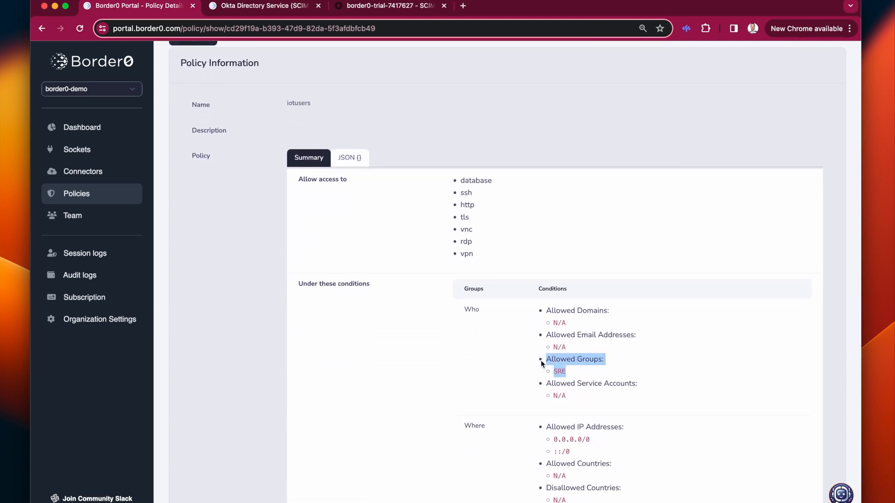
{"action": "left_click", "coordinate": [502, 309]}
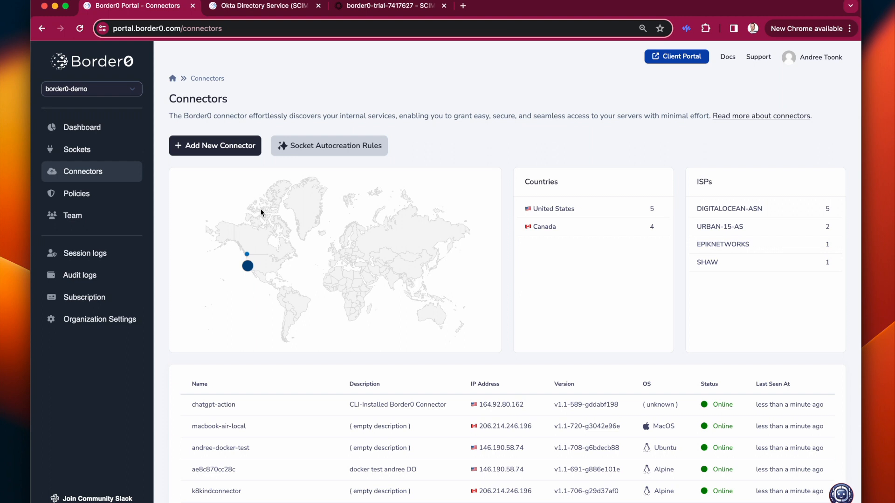
Add a new connector on the Advanced platform, named iotdocker, with the built-in SSH service enabled
{"action": "left_click", "coordinate": [223, 146]}
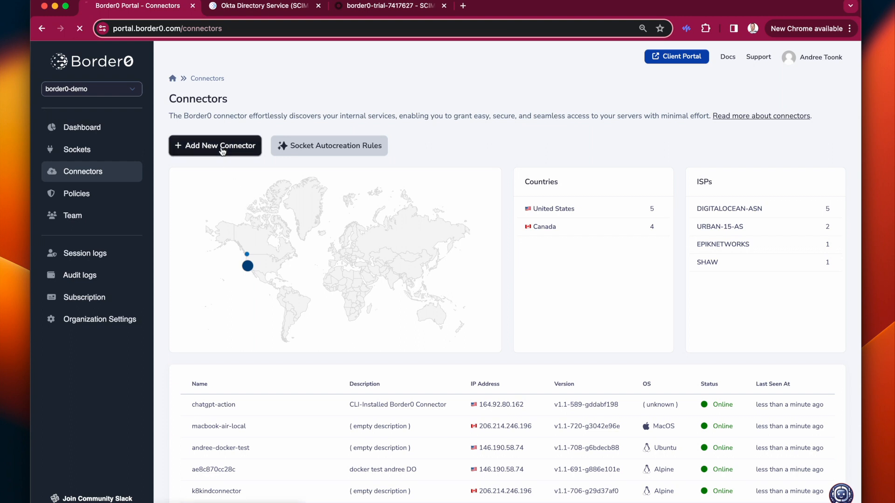
{"action": "left_click", "coordinate": [777, 193]}
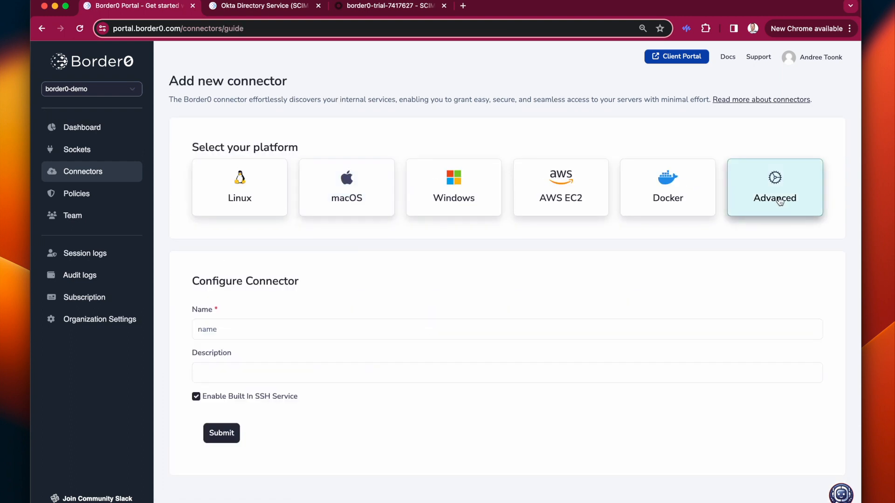
{"action": "left_click", "coordinate": [258, 331]}
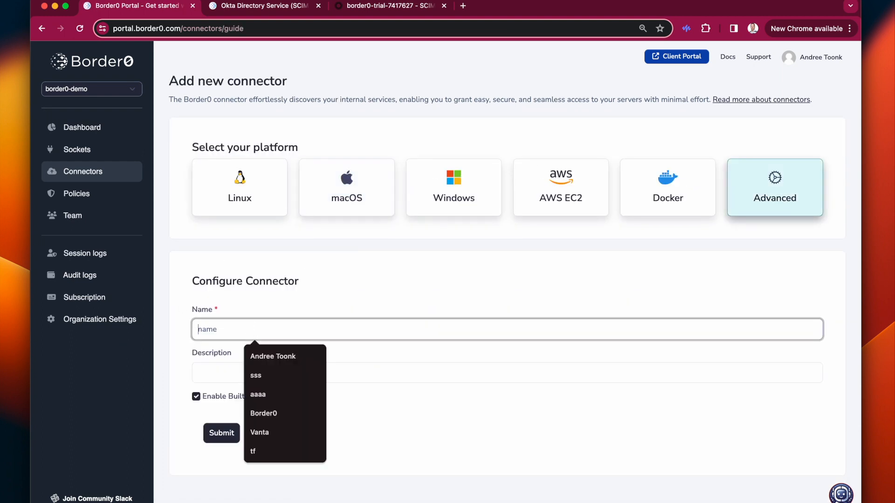
{"action": "type", "text": "iot"}
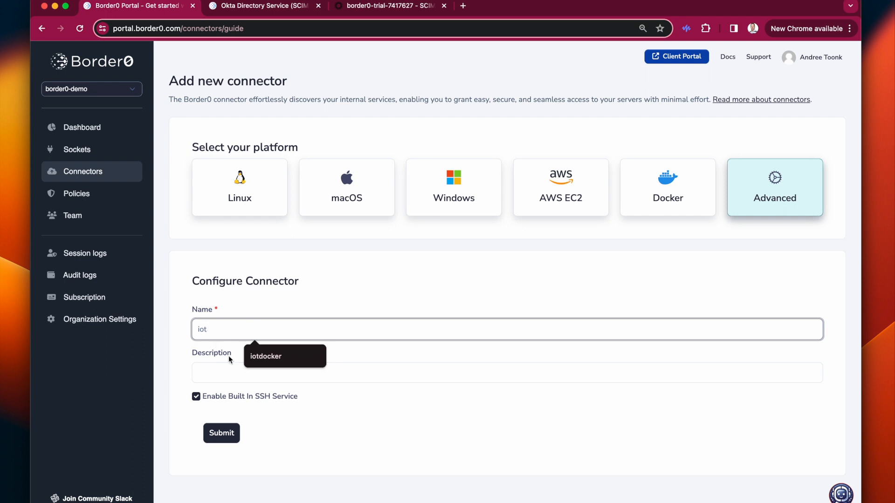
{"action": "left_click", "coordinate": [263, 357]}
{"action": "left_click", "coordinate": [222, 433]}
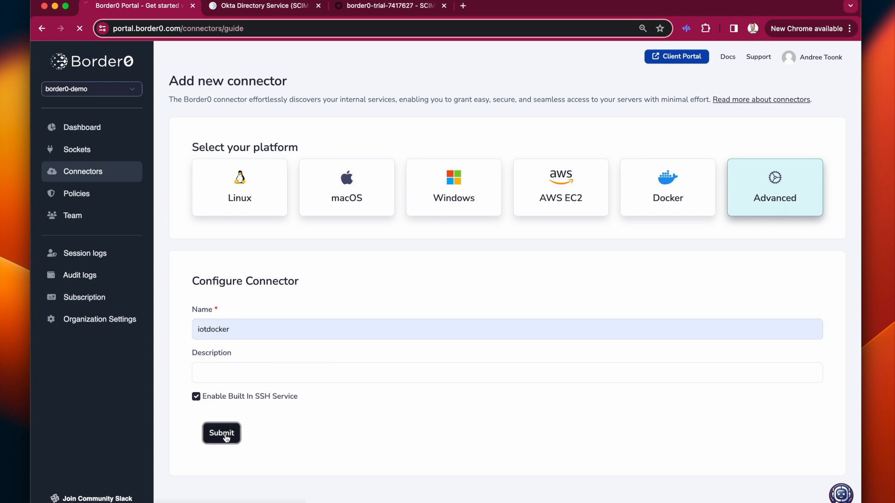
Create a token named token with no expiration for the iotdocker connector and copy it to the clipboard
{"action": "left_click", "coordinate": [590, 164]}
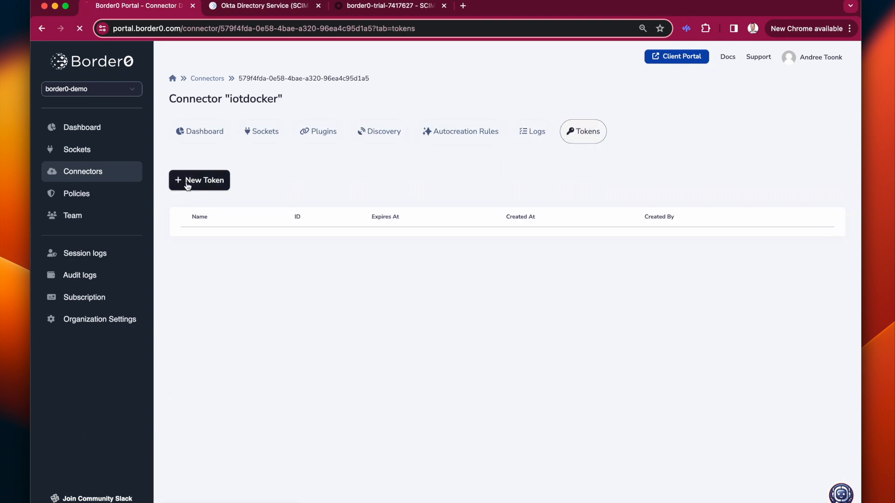
{"action": "left_click", "coordinate": [186, 182]}
{"action": "left_click", "coordinate": [202, 155]}
{"action": "type", "text": "token"}
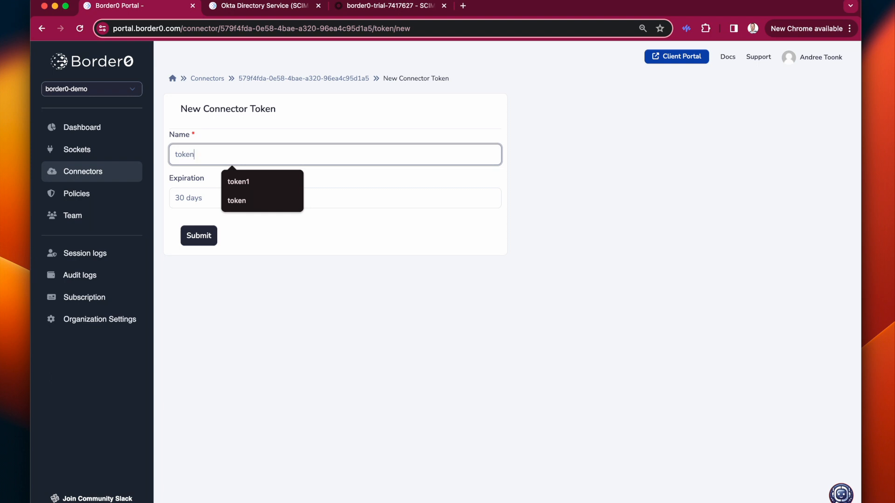
{"action": "key", "text": "Tab"}
{"action": "left_click", "coordinate": [207, 194]}
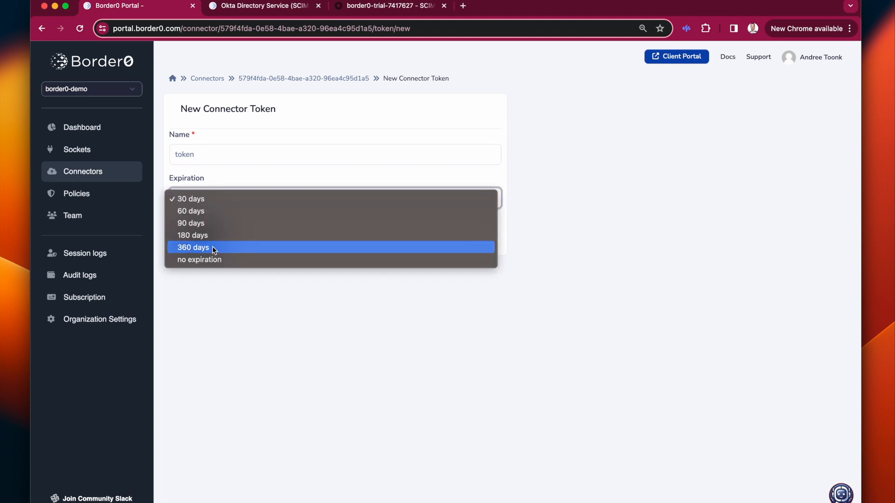
{"action": "left_click", "coordinate": [226, 259]}
{"action": "left_click", "coordinate": [200, 236]}
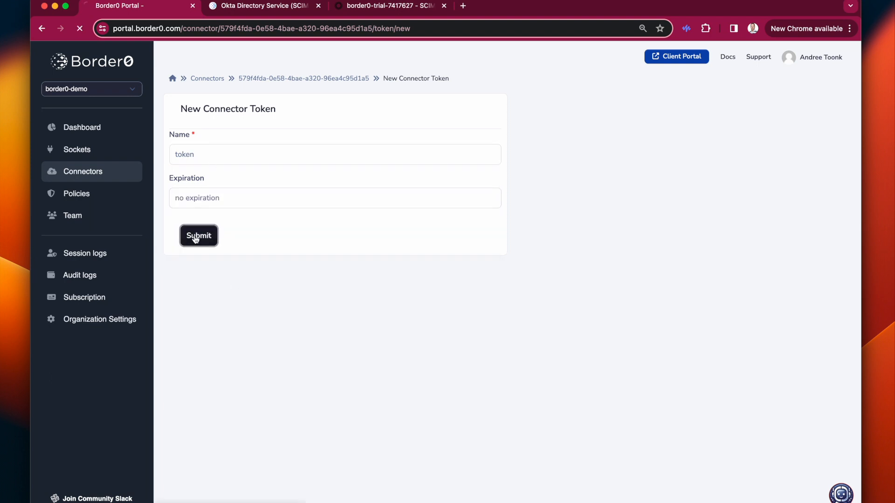
{"action": "left_click", "coordinate": [350, 210]}
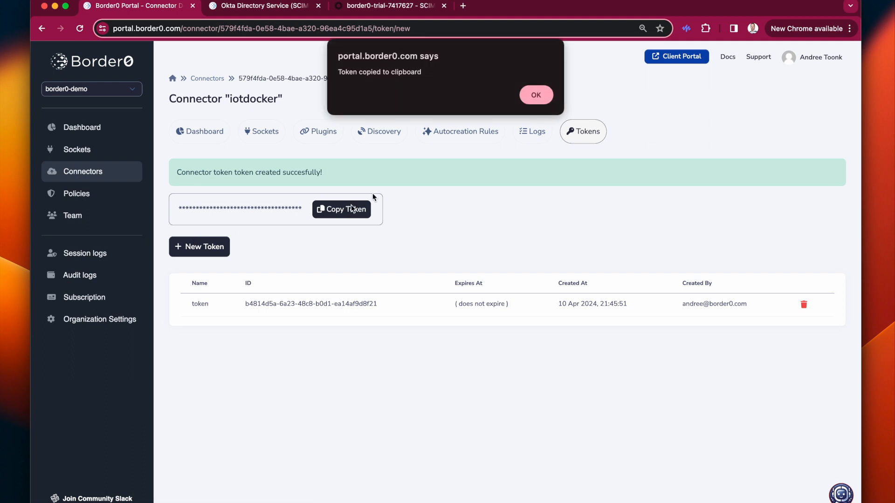
{"action": "left_click", "coordinate": [536, 94]}
Switch to the terminal on the iot002 host and open docker-compose.yml in vim
{"action": "key", "text": "super+Tab"}
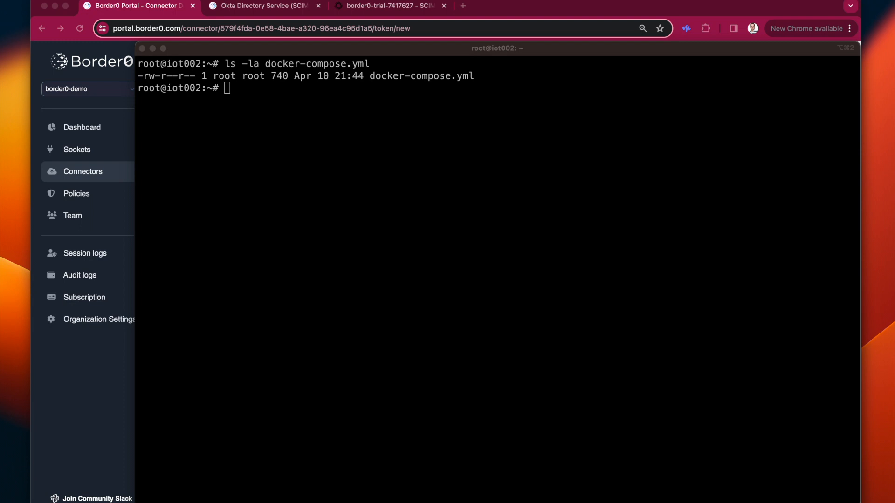
{"action": "left_click", "coordinate": [280, 141]}
{"action": "type", "text": "vim d"}
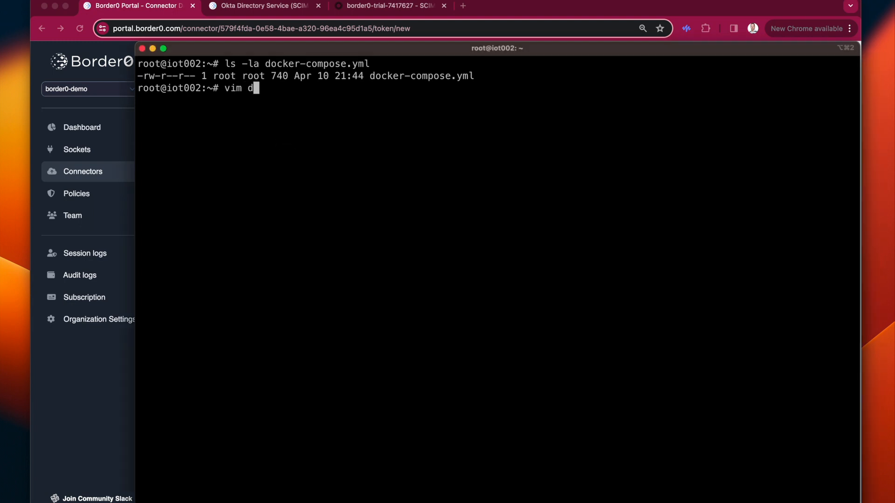
{"action": "key", "text": "Tab"}
{"action": "key", "text": "Return"}
Replace the BORDER0_TOKEN placeholder in the border0 service's environment with the copied connector token
{"action": "key", "text": "Left"}
{"action": "key", "text": "Left"}
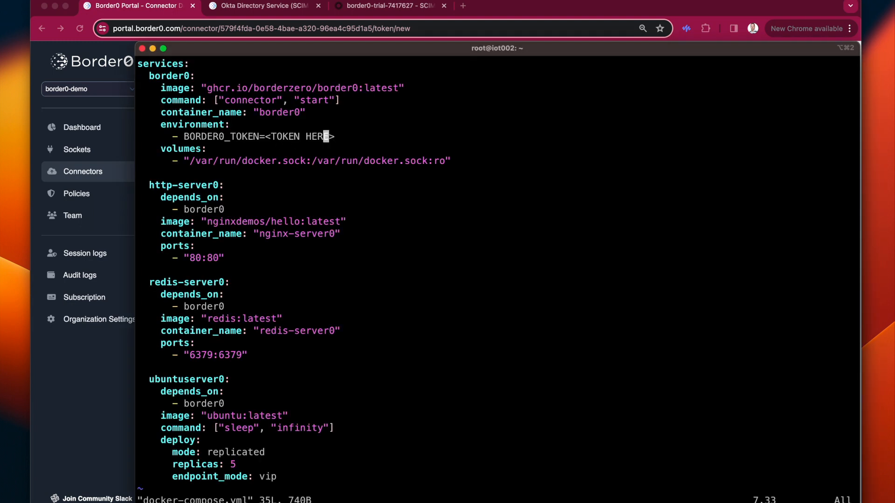
{"action": "key", "text": "x"}
{"action": "key", "text": "x"}
{"action": "key", "text": "x"}
{"action": "key", "text": "x"}
{"action": "key", "text": "x"}
{"action": "key", "text": "x"}
{"action": "key", "text": "x"}
{"action": "key", "text": "x"}
{"action": "key", "text": "x"}
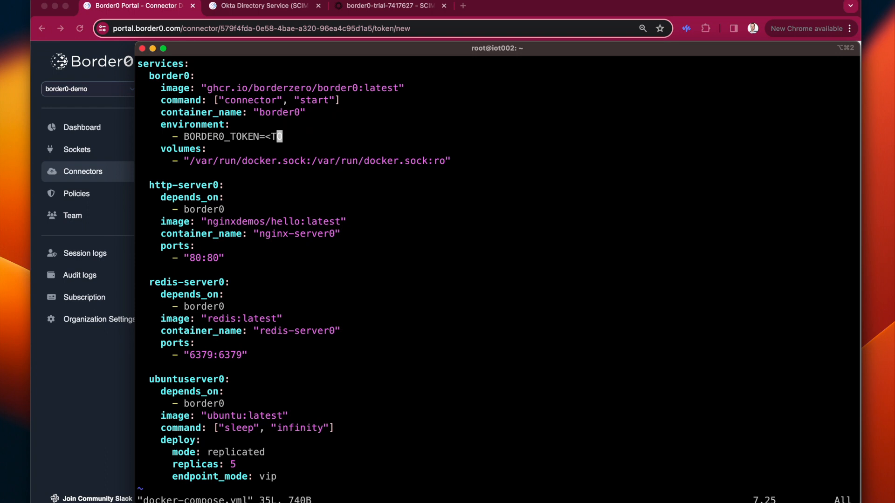
{"action": "key", "text": "x"}
{"action": "key", "text": "a"}
{"action": "key", "text": "super+v"}
{"action": "key", "text": "Escape"}
Look through the service images down to the ubuntuserver0 replicas setting, and save and close docker-compose.yml
{"action": "type", "text": "/image"}
{"action": "key", "text": "Return"}
{"action": "key", "text": "n"}
{"action": "key", "text": "n"}
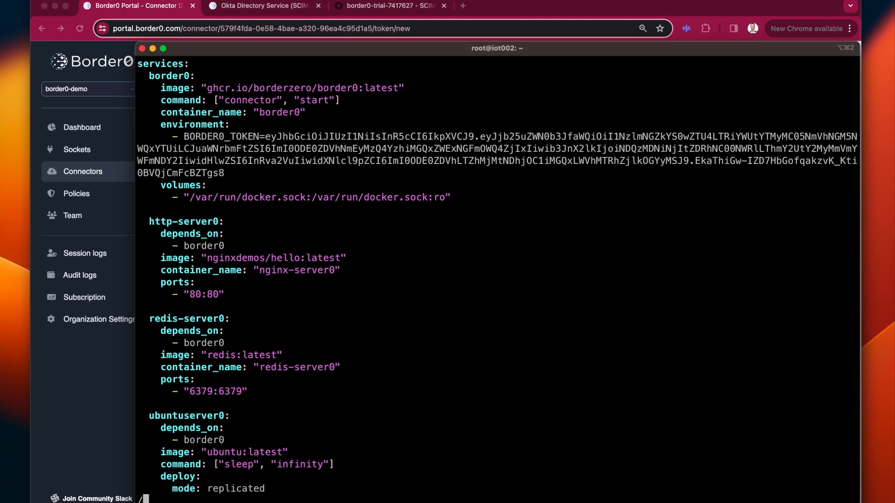
{"action": "key", "text": "j"}
{"action": "key", "text": "j"}
{"action": "key", "text": "j"}
{"action": "key", "text": "j"}
{"action": "key", "text": "l"}
{"action": "key", "text": "l"}
{"action": "key", "text": "l"}
{"action": "key", "text": "l"}
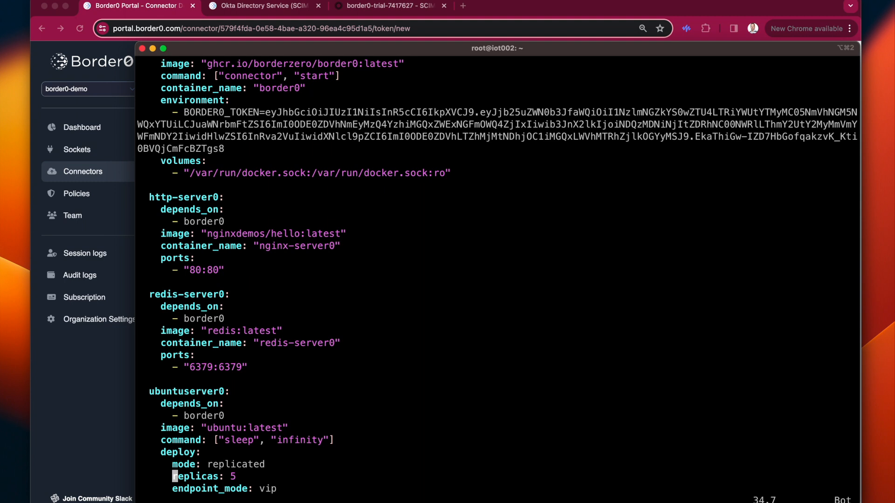
{"action": "type", "text": ":q"}
{"action": "key", "text": "Return"}
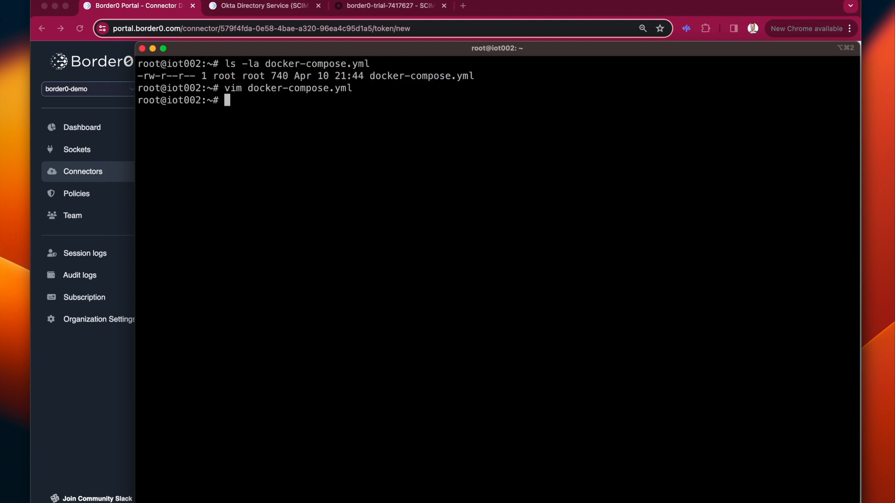
Start the connector and service containers with docker-compose up
{"action": "type", "text": "docker"}
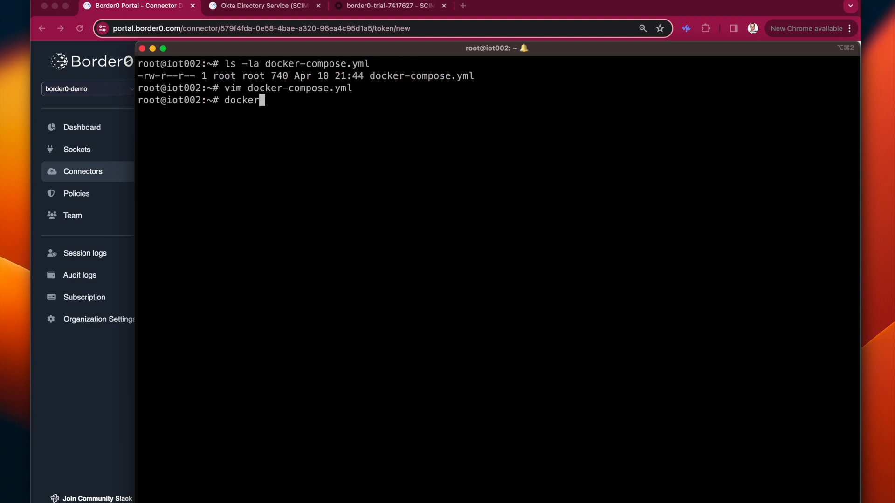
{"action": "type", "text": "-compose up"}
{"action": "key", "text": "Return"}
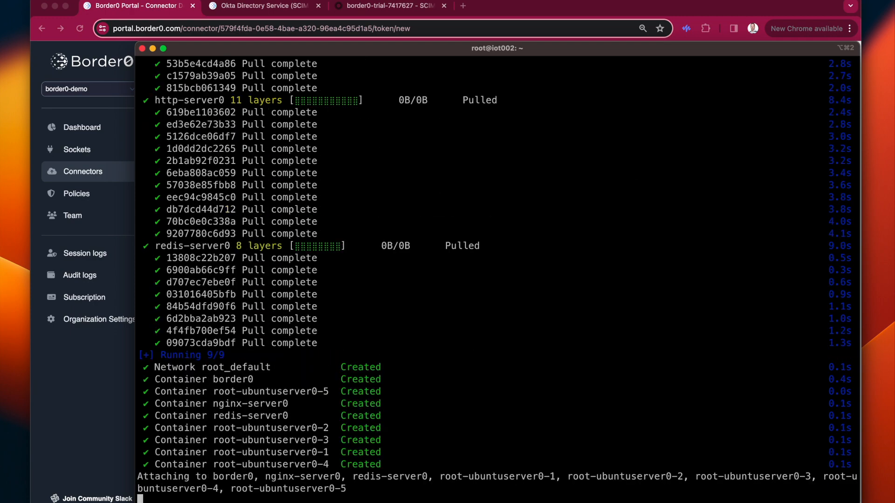
Switch to the Border0 portal in the browser and check the iotdocker connector's status on its dashboard
{"action": "left_click", "coordinate": [88, 157]}
{"action": "left_click", "coordinate": [182, 137]}
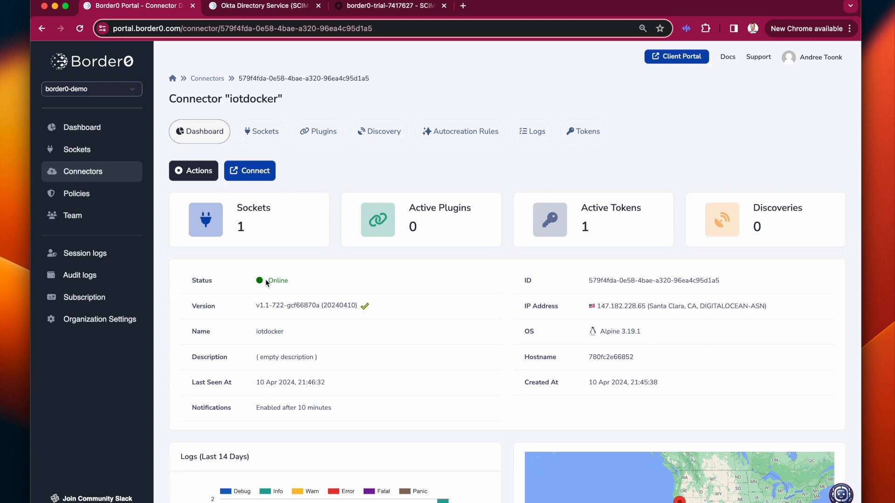
{"action": "scroll", "coordinate": [461, 352], "scroll_direction": "down", "scroll_amount": 2}
{"action": "scroll", "coordinate": [391, 286], "scroll_direction": "up", "scroll_amount": 2}
Create a Docker socket named docker-iot on the iotdocker connector, using the Docker Exec upstream connection type
{"action": "left_click", "coordinate": [266, 138]}
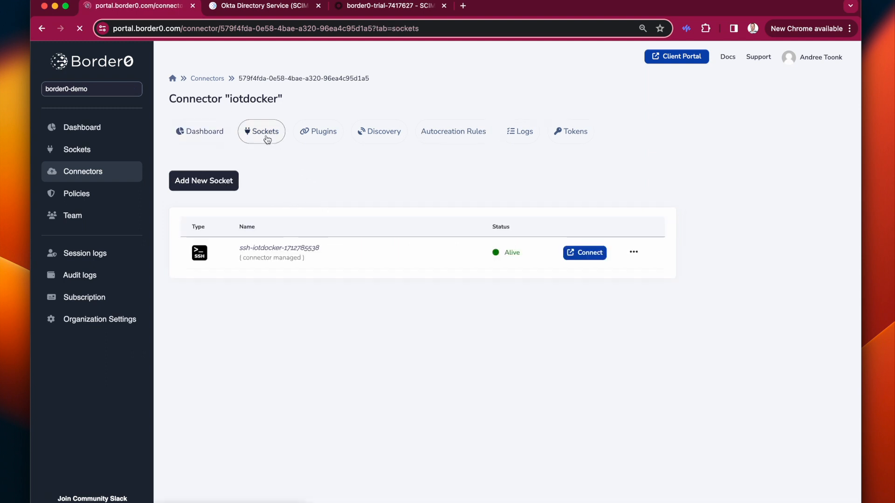
{"action": "left_click", "coordinate": [212, 185]}
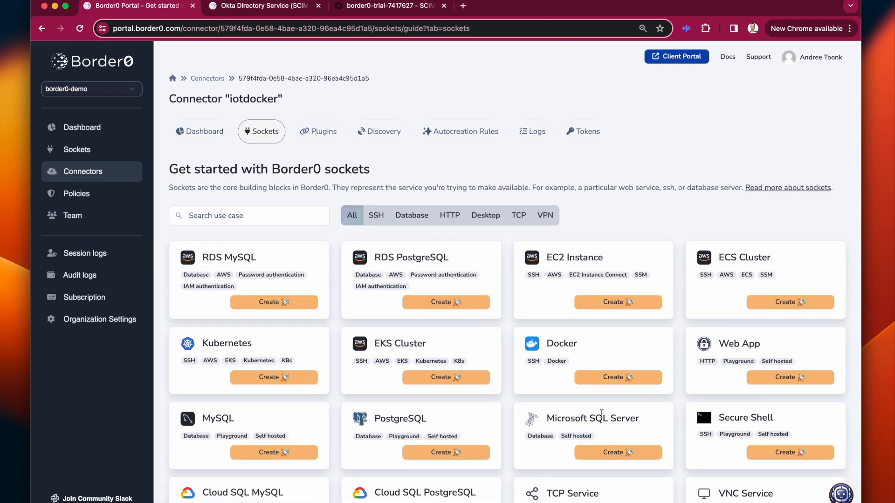
{"action": "left_click", "coordinate": [606, 378]}
{"action": "triple_click", "coordinate": [258, 187]}
{"action": "type", "text": "docker-iot"}
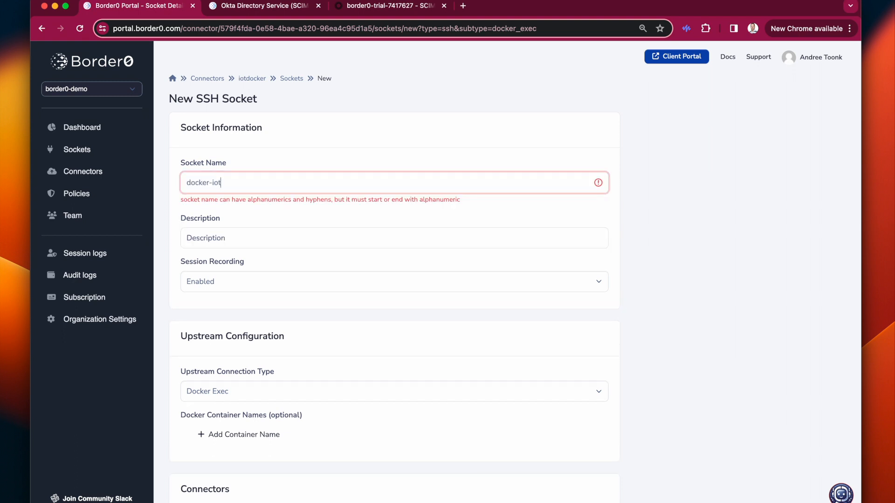
{"action": "scroll", "coordinate": [272, 296], "scroll_direction": "down", "scroll_amount": 5}
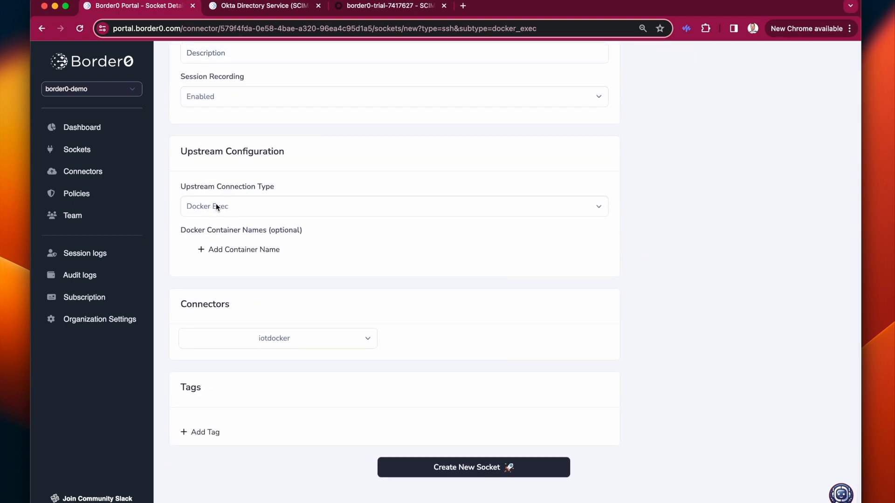
{"action": "left_click", "coordinate": [445, 462]}
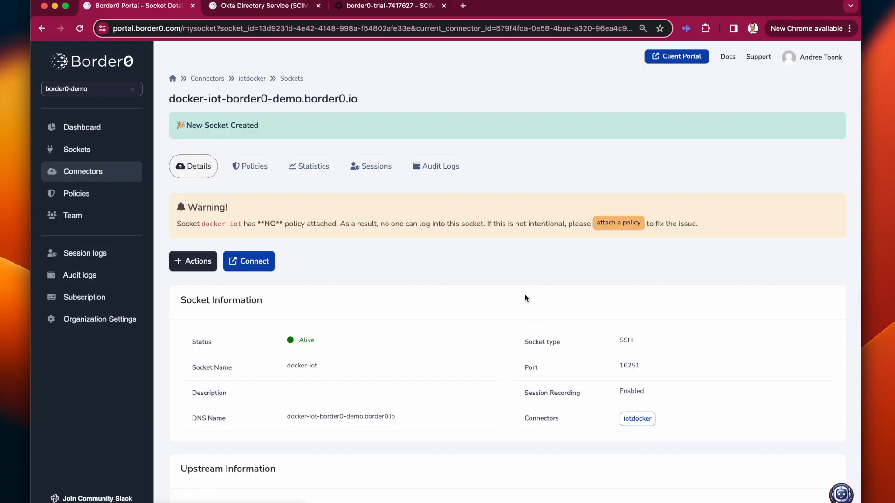
Attach the iotusers policy to the docker-iot socket and save
{"action": "triple_click", "coordinate": [231, 223]}
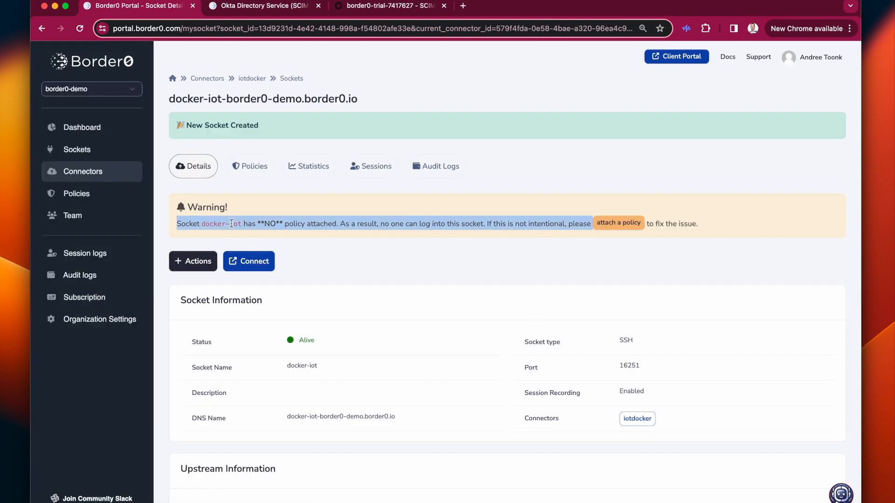
{"action": "left_click", "coordinate": [247, 170]}
{"action": "left_click", "coordinate": [272, 269]}
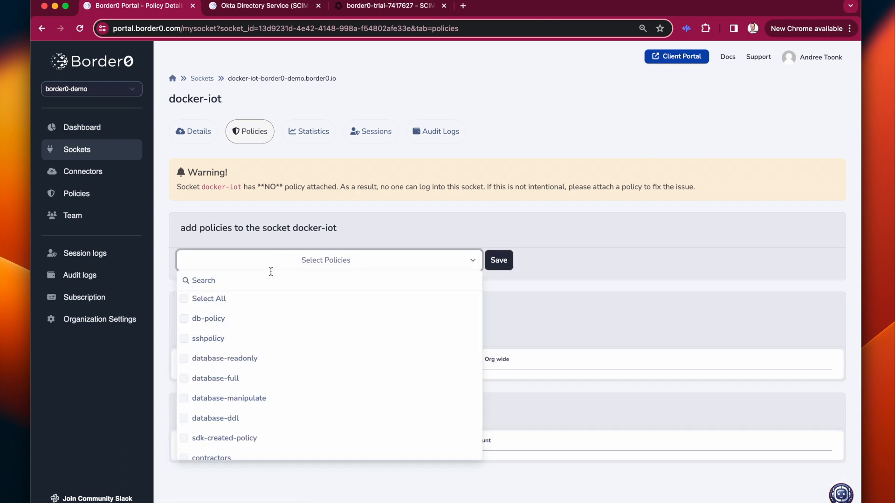
{"action": "left_click", "coordinate": [205, 280]}
{"action": "type", "text": "iot"}
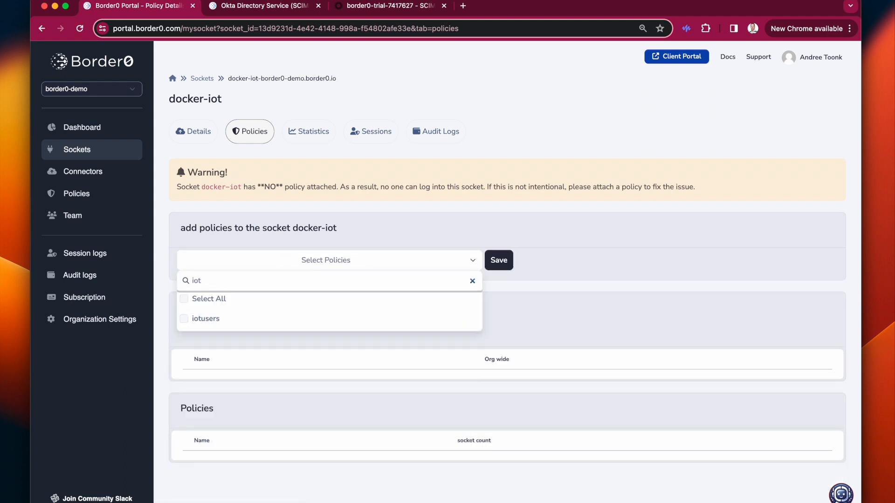
{"action": "left_click", "coordinate": [182, 320]}
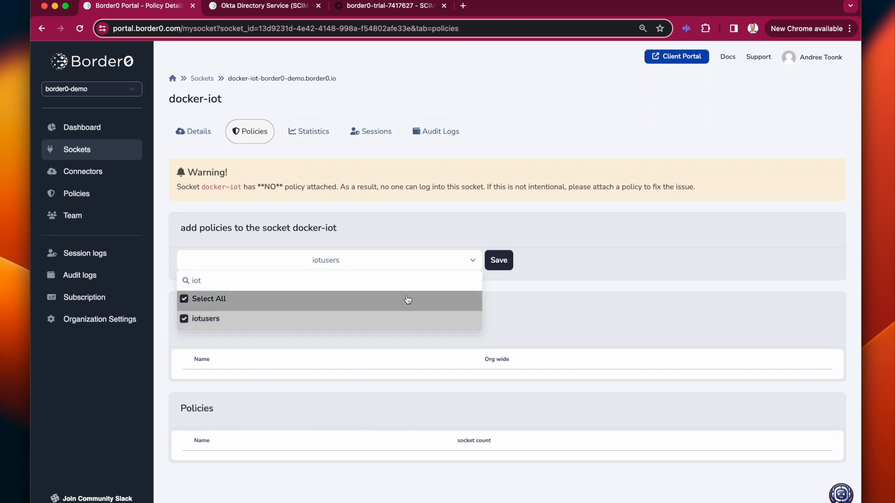
{"action": "left_click", "coordinate": [490, 265]}
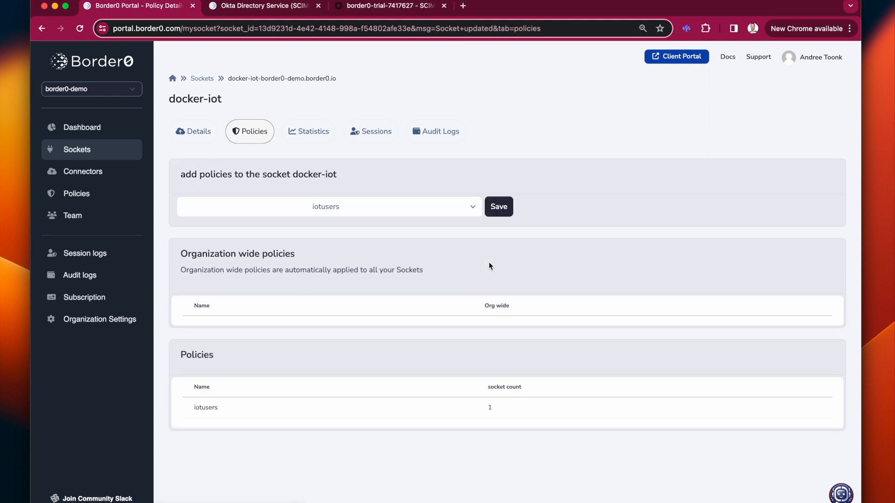
Review the iotusers policy's allowed access and groups, and return to the docker-iot socket's policies
{"action": "left_click", "coordinate": [225, 410]}
{"action": "left_click", "coordinate": [349, 280]}
{"action": "scroll", "coordinate": [374, 295], "scroll_direction": "down", "scroll_amount": 3}
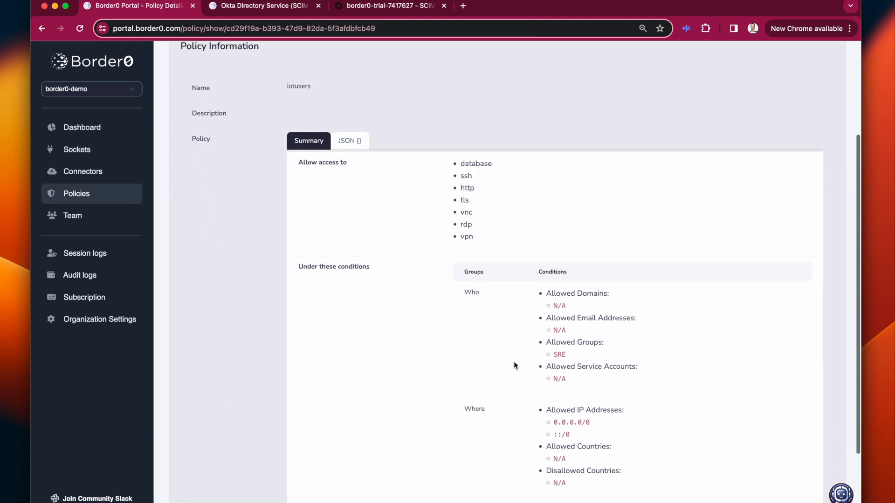
{"action": "left_click_drag", "start_coordinate": [582, 357], "coordinate": [556, 340]}
{"action": "left_click", "coordinate": [42, 29]}
{"action": "left_click", "coordinate": [42, 29]}
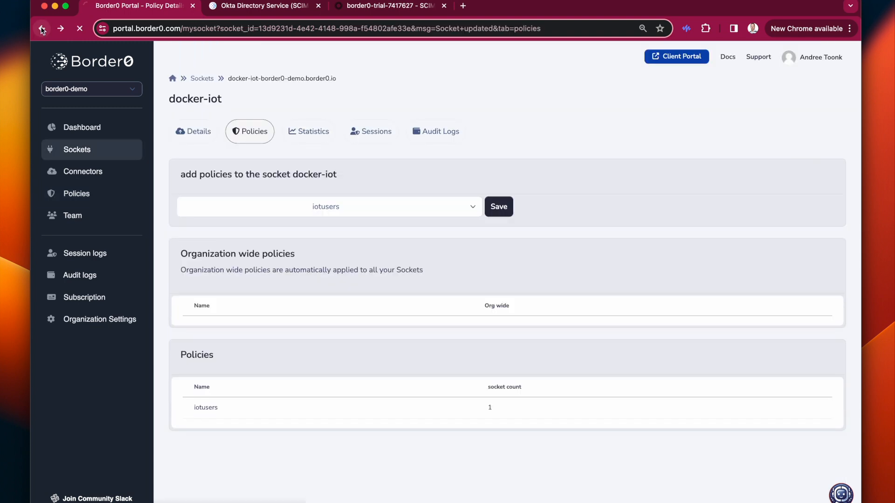
Connect to the docker-iot socket from its details page and sign in with Okta
{"action": "left_click", "coordinate": [197, 135]}
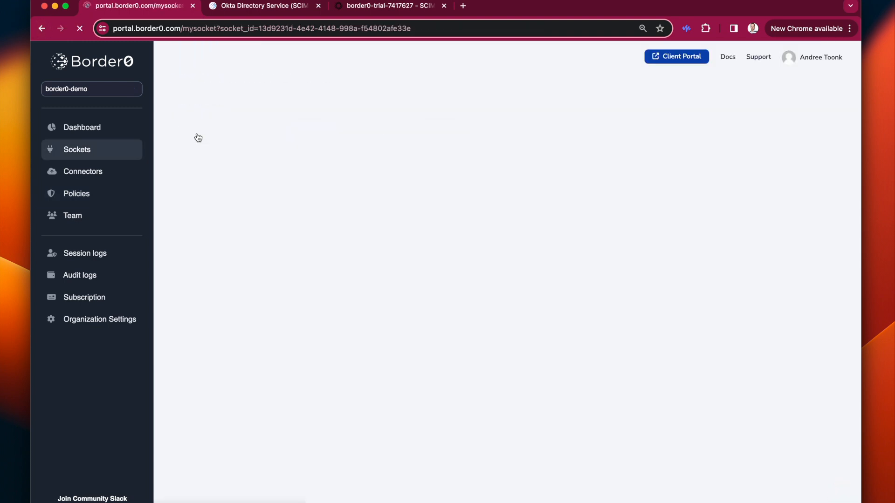
{"action": "left_click", "coordinate": [255, 171]}
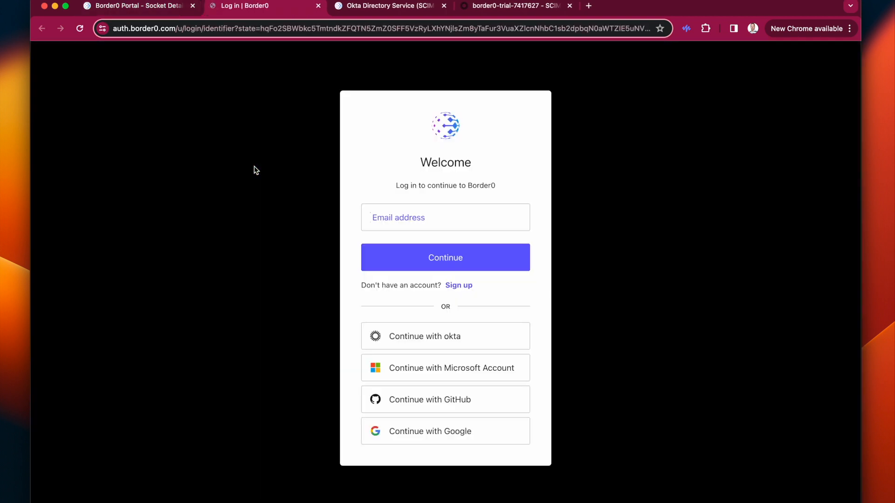
{"action": "left_click", "coordinate": [454, 333]}
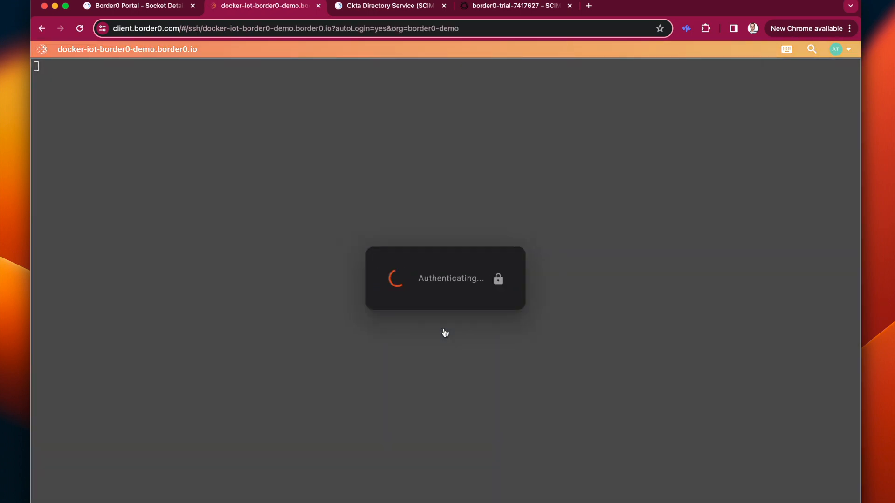
Open a shell in the root-ubuntuserver0-4 container and list its root directory with ls -la
{"action": "key", "text": "Down"}
{"action": "key", "text": "Down"}
{"action": "key", "text": "Down"}
{"action": "key", "text": "Down"}
{"action": "key", "text": "Down"}
{"action": "key", "text": "Down"}
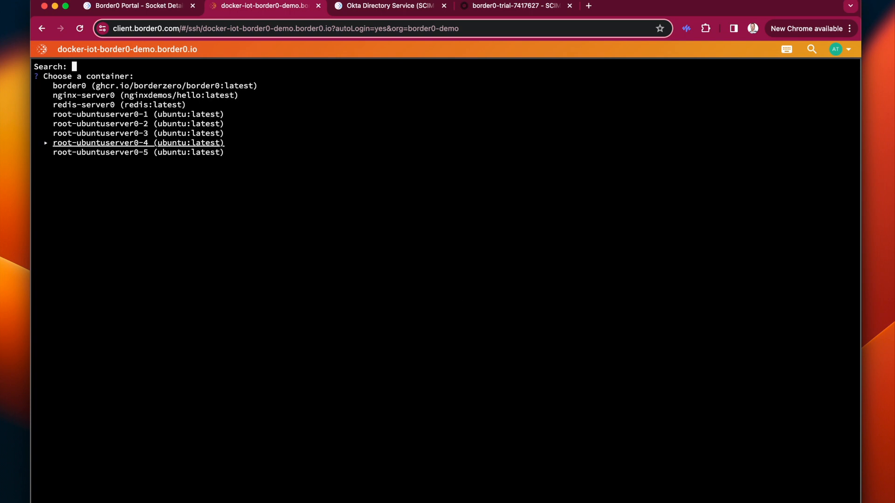
{"action": "key", "text": "Return"}
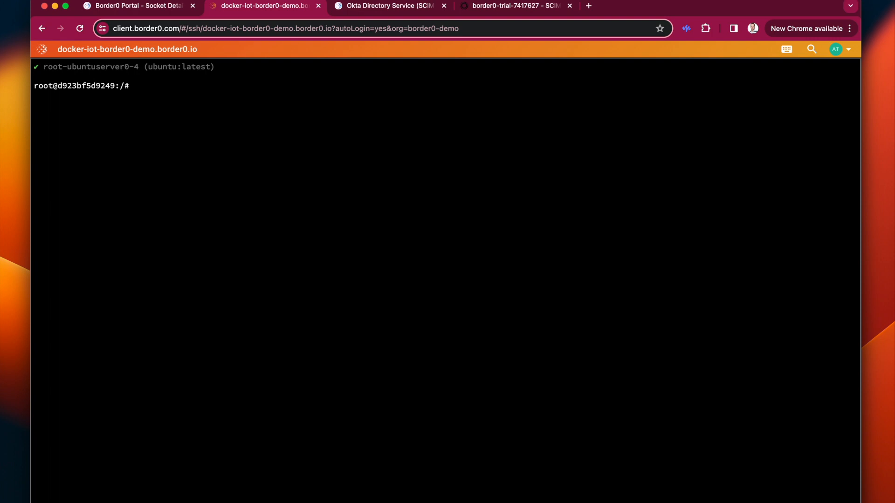
{"action": "type", "text": "ls -la"}
{"action": "key", "text": "Return"}
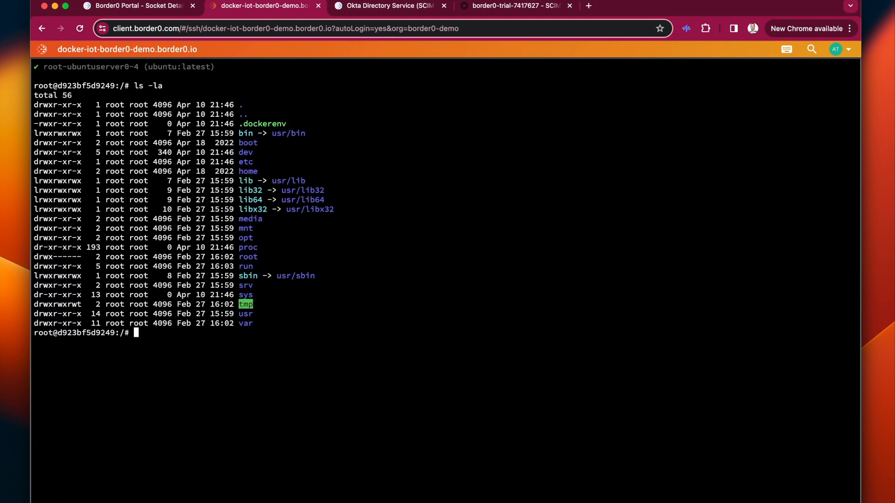
Start a second web session to the docker-iot socket and open a shell in the border0 container
{"action": "left_click", "coordinate": [182, 9]}
{"action": "left_click", "coordinate": [251, 173]}
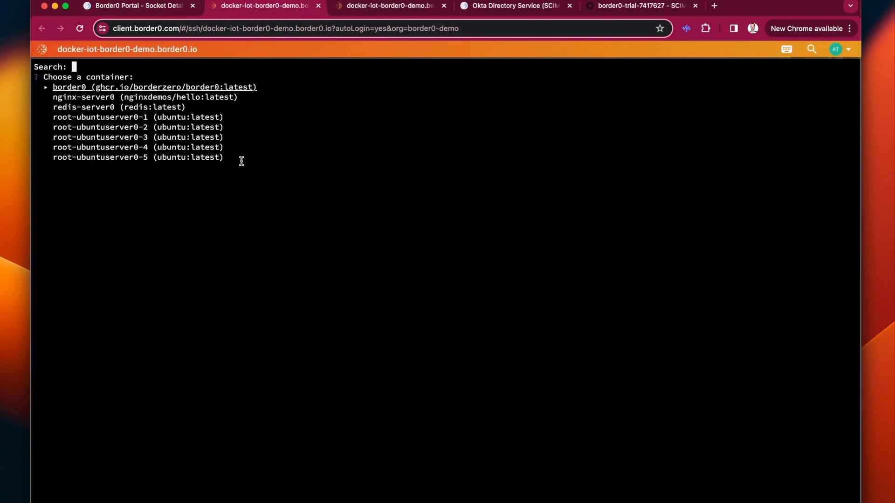
{"action": "key", "text": "Down"}
{"action": "key", "text": "Down"}
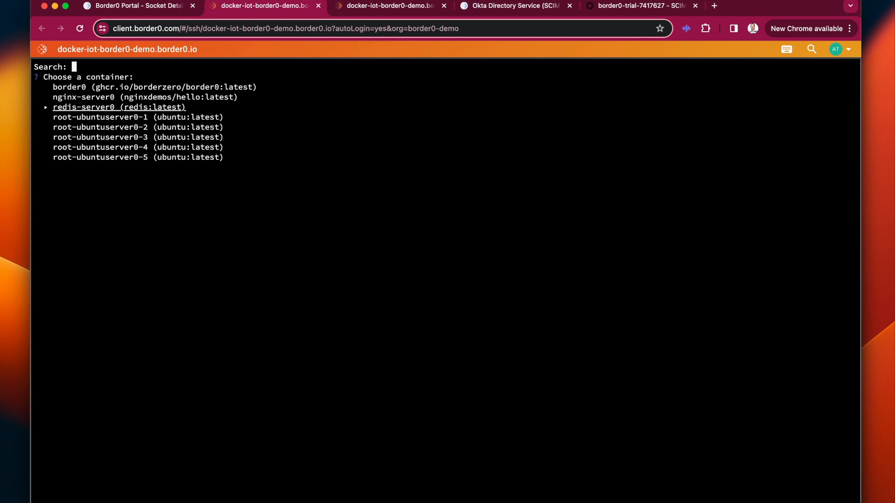
{"action": "key", "text": "Up"}
{"action": "key", "text": "Up"}
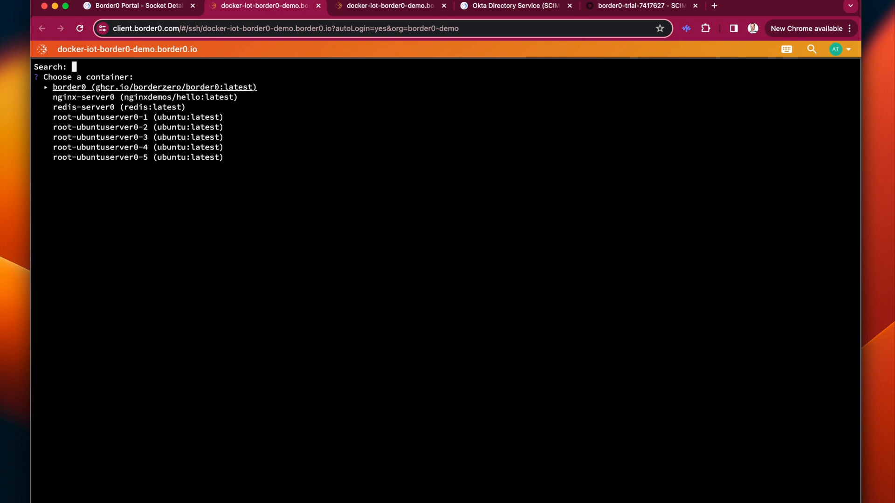
{"action": "key", "text": "Return"}
List the border0 container's root directory with ls
{"action": "type", "text": ";s"}
{"action": "key", "text": "Return"}
{"action": "type", "text": "ls"}
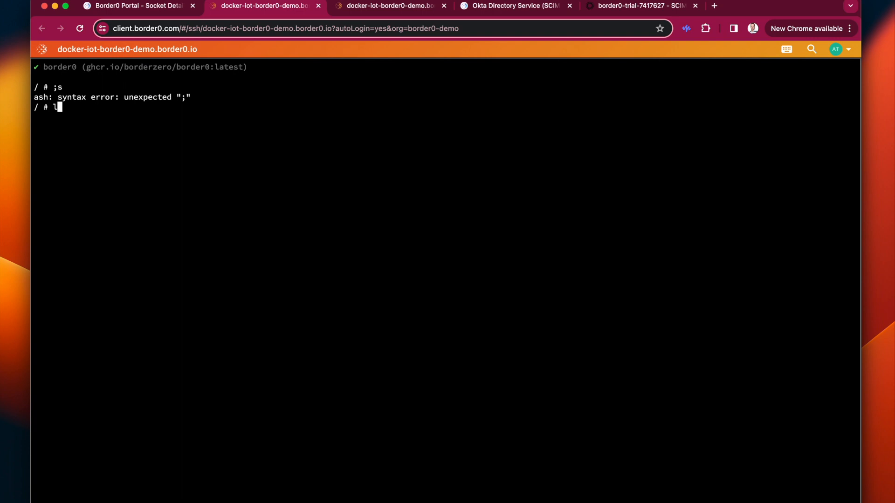
{"action": "key", "text": "Return"}
{"action": "key", "text": "Return"}
{"action": "key", "text": "Return"}
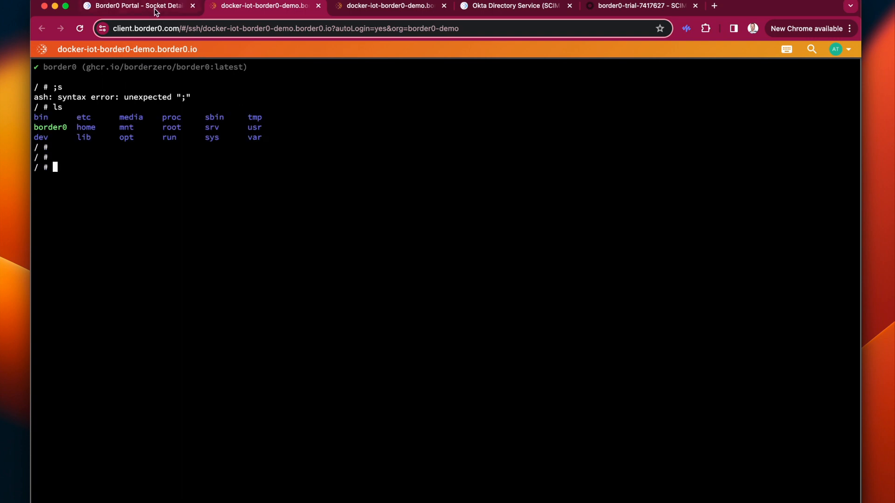
Return to the portal and start a new HTTP web app socket on the iotdocker connector for an own web app
{"action": "left_click", "coordinate": [156, 11]}
{"action": "left_click", "coordinate": [339, 166]}
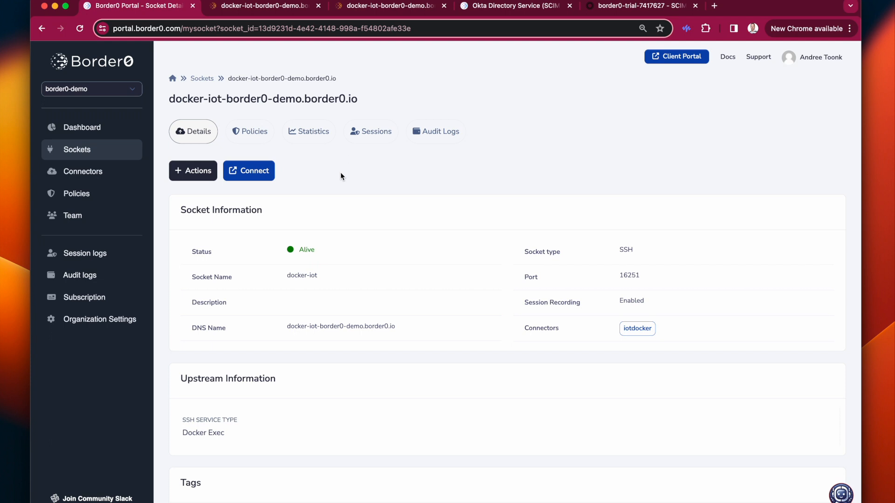
{"action": "scroll", "coordinate": [399, 247], "scroll_direction": "down", "scroll_amount": 1}
{"action": "left_click", "coordinate": [629, 335]}
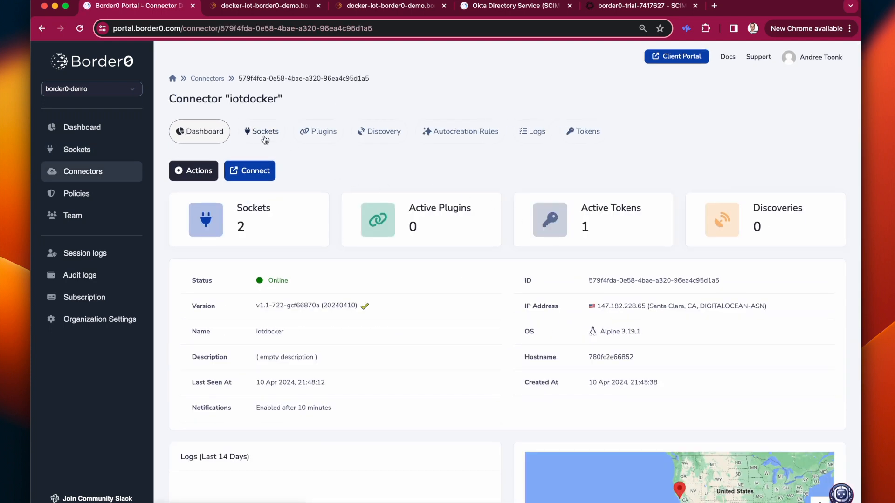
{"action": "left_click", "coordinate": [264, 134]}
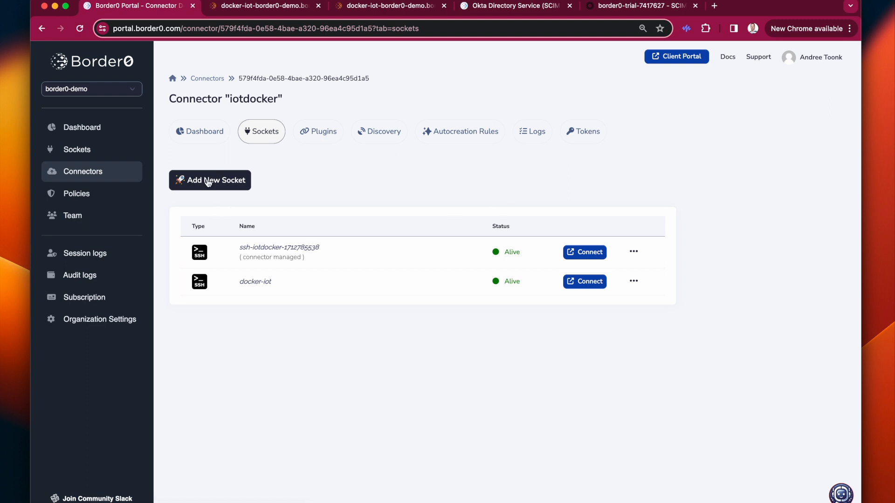
{"action": "left_click", "coordinate": [208, 182]}
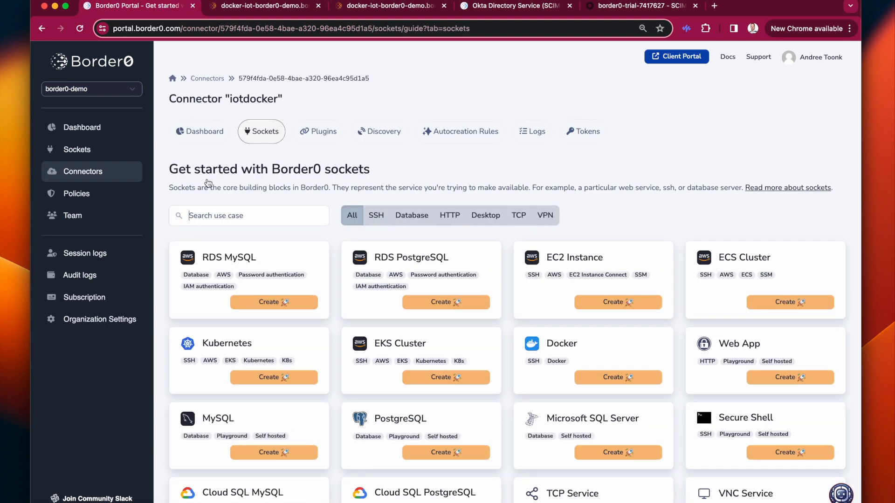
{"action": "left_click", "coordinate": [437, 220]}
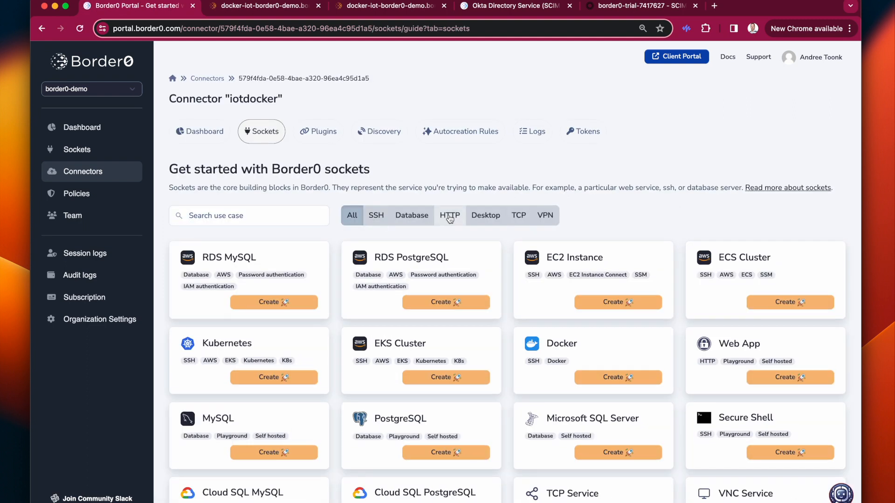
{"action": "left_click", "coordinate": [260, 299]}
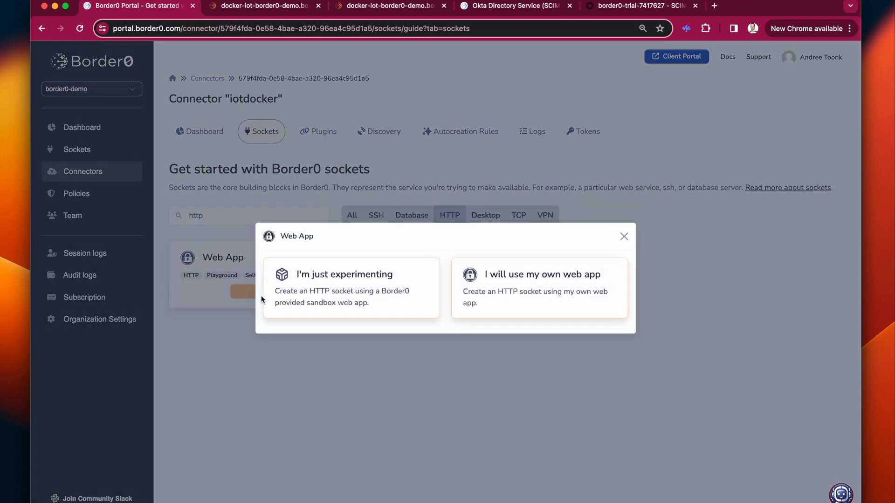
{"action": "left_click", "coordinate": [500, 304]}
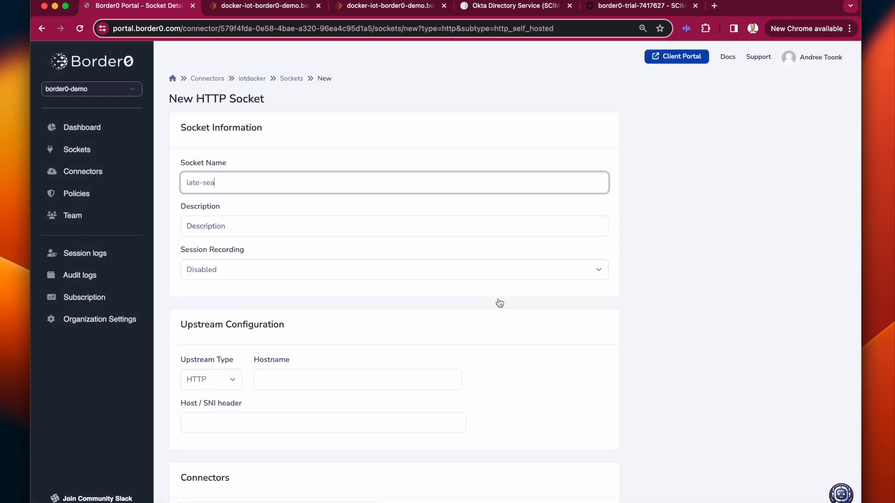
Name the new HTTP socket nginxiot
{"action": "triple_click", "coordinate": [230, 187]}
{"action": "type", "text": "nginxiot"}
{"action": "scroll", "coordinate": [270, 234], "scroll_direction": "down", "scroll_amount": 2}
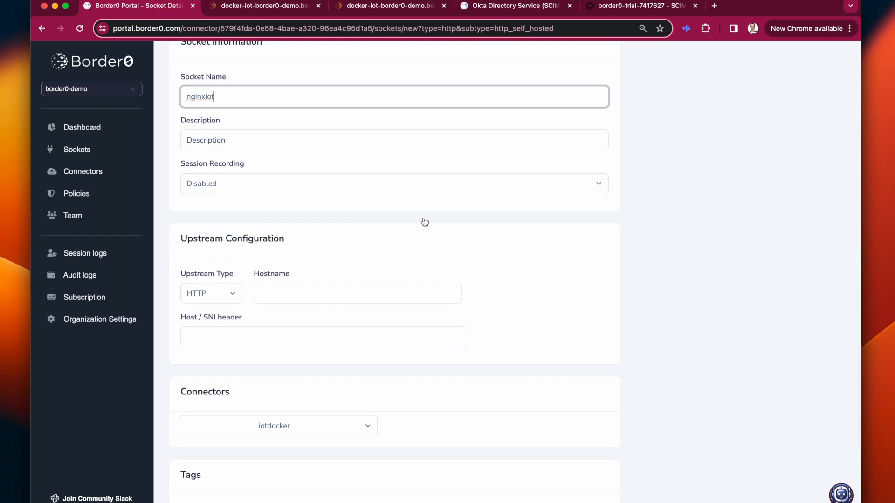
Look up the nginx container's name in the iot002 terminal's docker-compose output and return to the socket form
{"action": "key", "text": "super+Tab"}
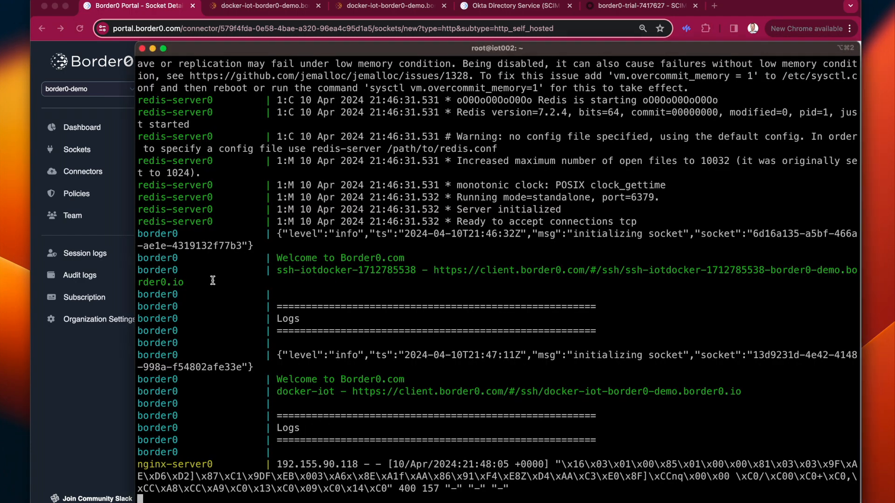
{"action": "scroll", "coordinate": [195, 272], "scroll_direction": "up", "scroll_amount": 10}
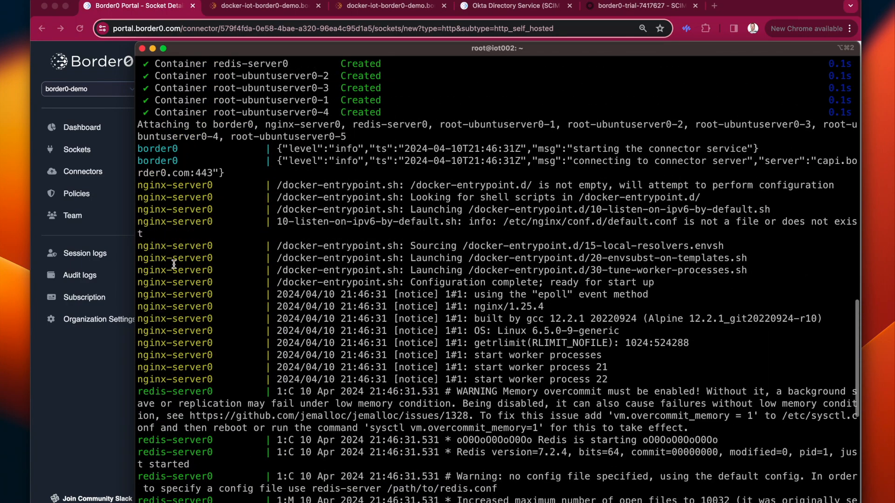
{"action": "scroll", "coordinate": [242, 282], "scroll_direction": "down", "scroll_amount": 10}
{"action": "key", "text": "super+Tab"}
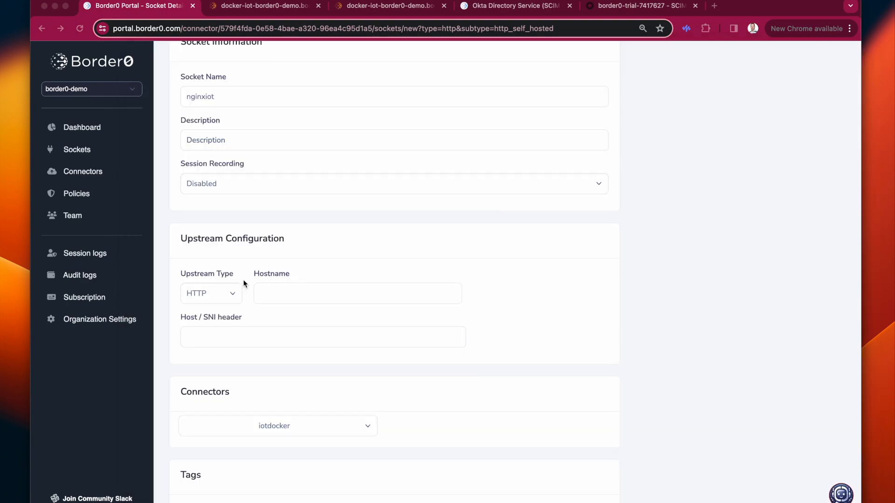
Set the upstream hostname to nginx-server0 and create the nginxiot HTTP socket on the iotdocker connector
{"action": "left_click", "coordinate": [281, 294]}
{"action": "type", "text": "nginx-server0"}
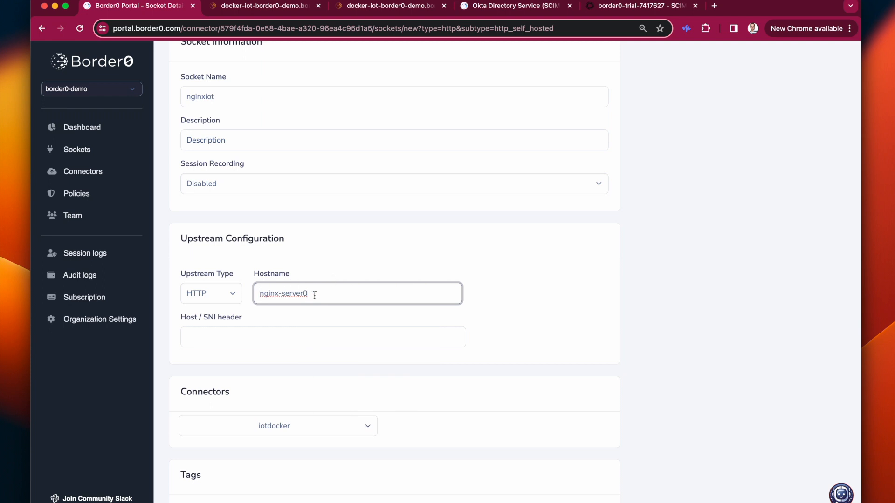
{"action": "scroll", "coordinate": [313, 298], "scroll_direction": "down", "scroll_amount": 4}
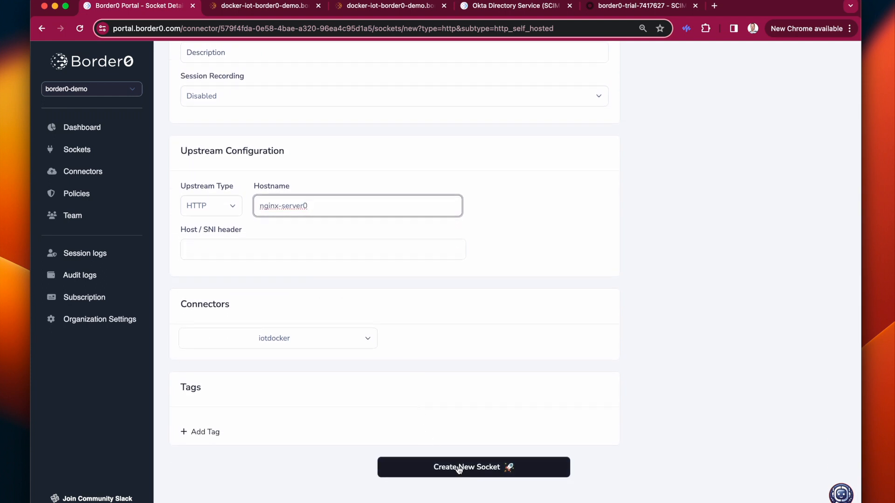
{"action": "left_click", "coordinate": [459, 468]}
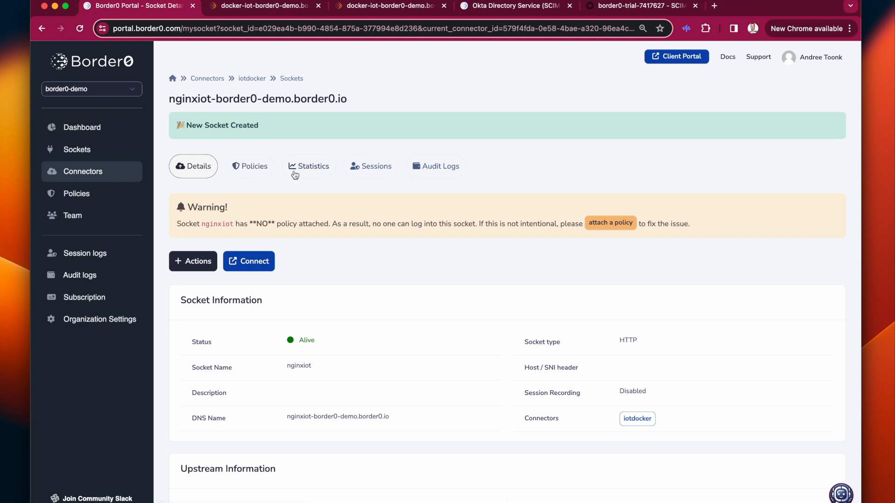
Attach the iotusers policy to the nginxiot socket and save the assignment
{"action": "left_click", "coordinate": [237, 173]}
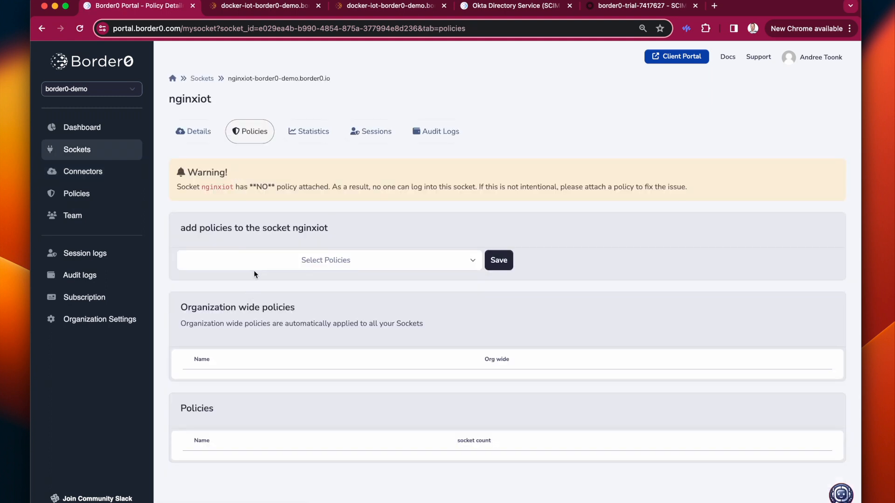
{"action": "left_click", "coordinate": [238, 262]}
{"action": "left_click", "coordinate": [225, 276]}
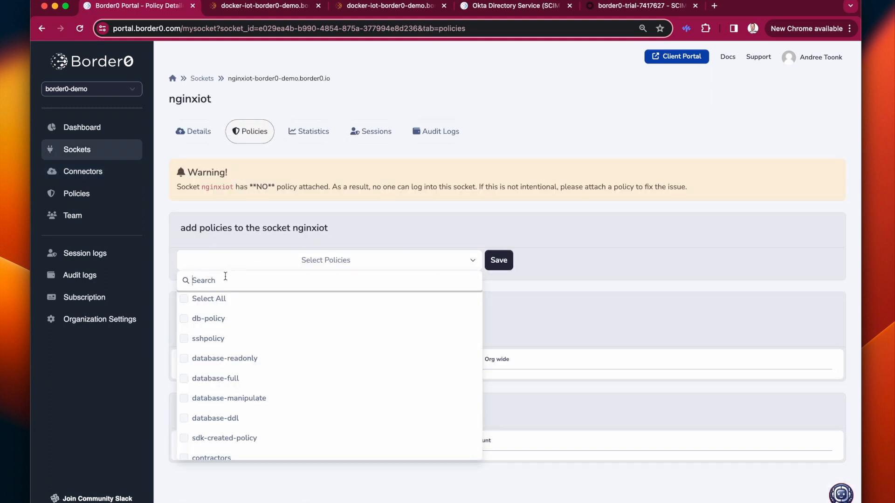
{"action": "type", "text": "iot"}
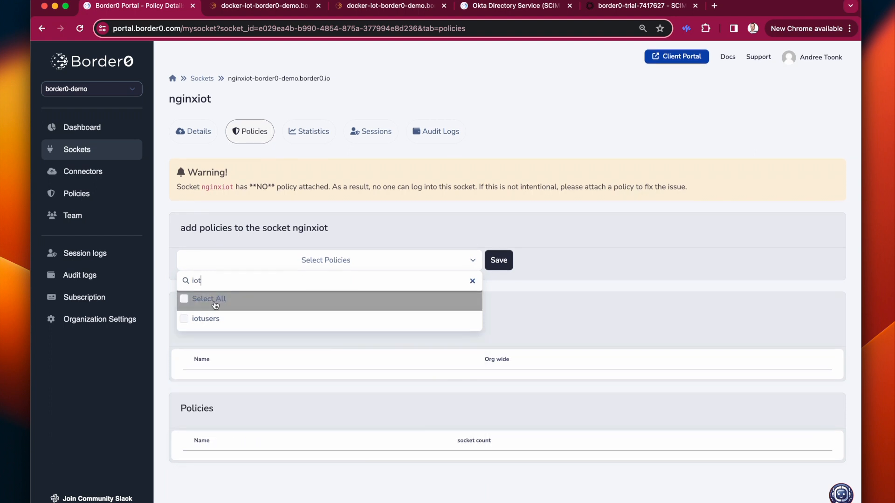
{"action": "left_click", "coordinate": [212, 321]}
{"action": "left_click", "coordinate": [497, 261]}
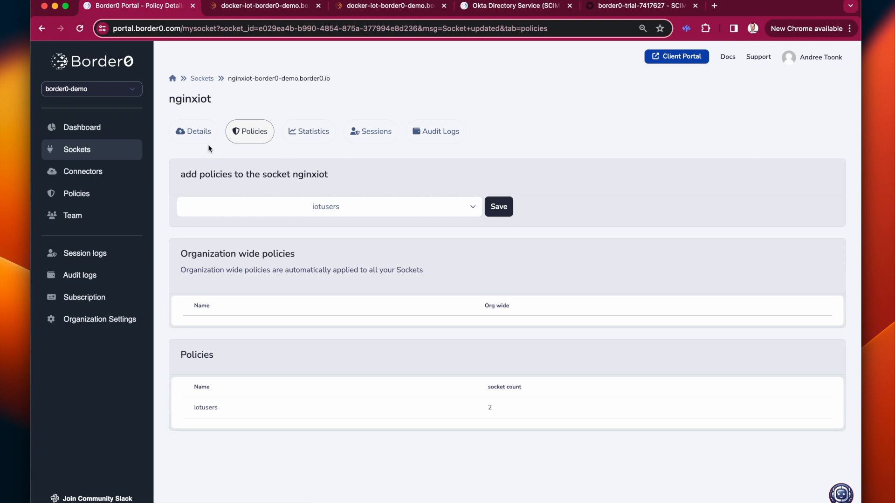
Connect to the nginxiot web service in the browser and reload its page
{"action": "left_click", "coordinate": [197, 131]}
{"action": "left_click", "coordinate": [248, 172]}
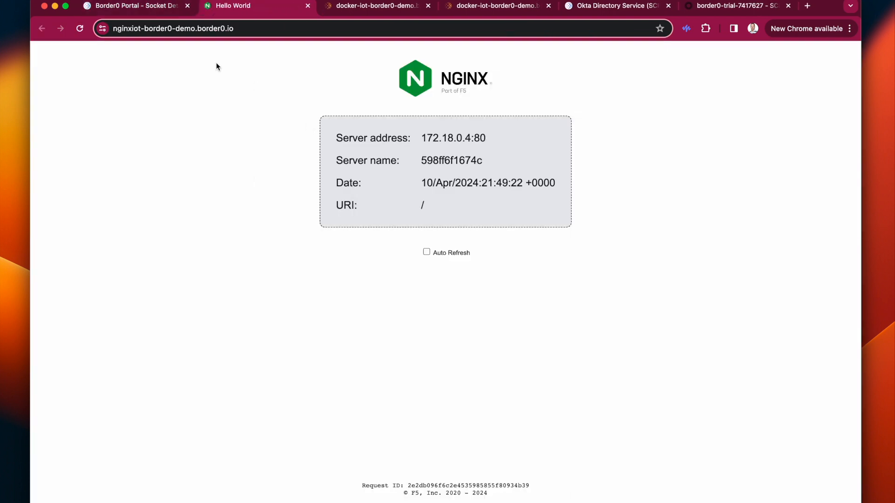
{"action": "left_click", "coordinate": [80, 29]}
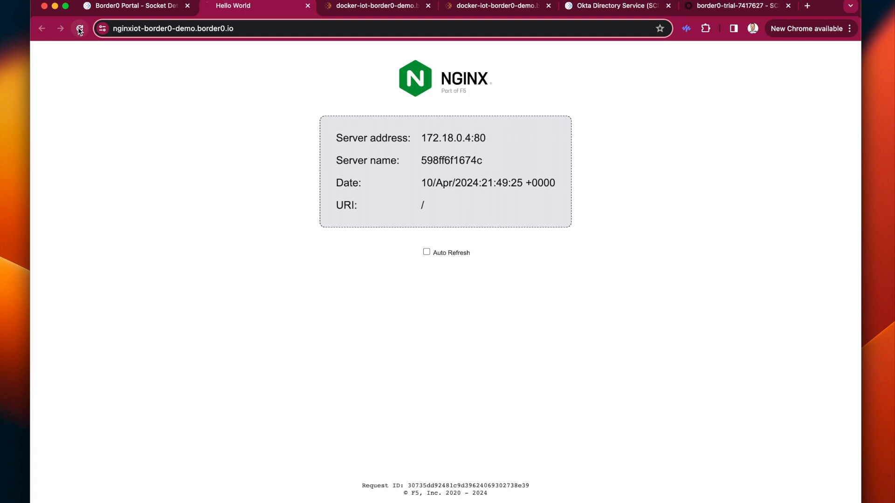
Return to the Border0 portal and review the session logs for the nginxiot and docker-iot sockets
{"action": "left_click", "coordinate": [151, 8]}
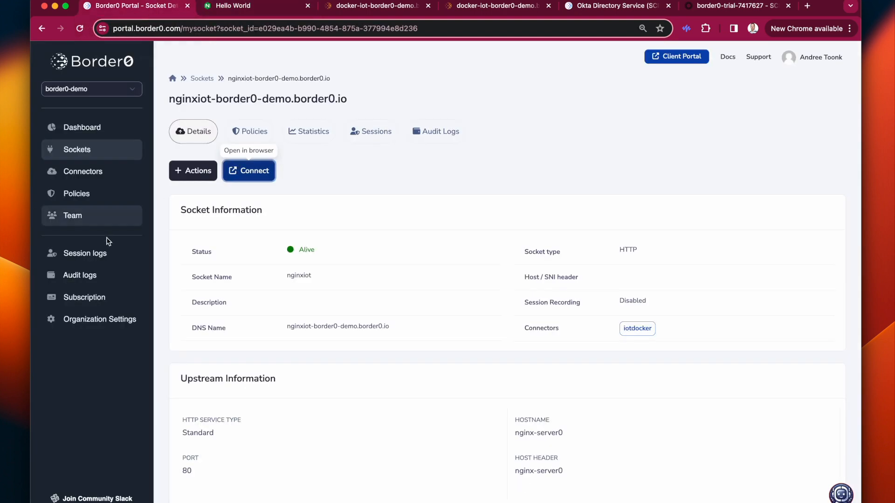
{"action": "left_click", "coordinate": [96, 260]}
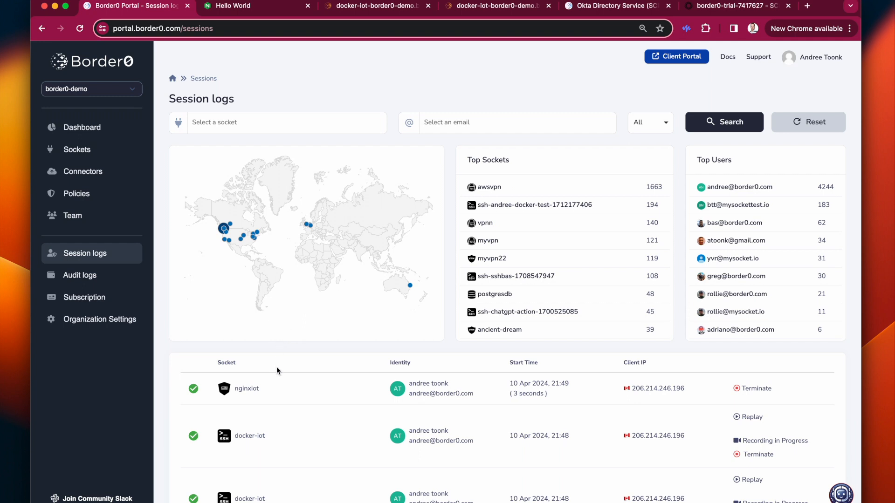
{"action": "scroll", "coordinate": [280, 453], "scroll_direction": "down", "scroll_amount": 3}
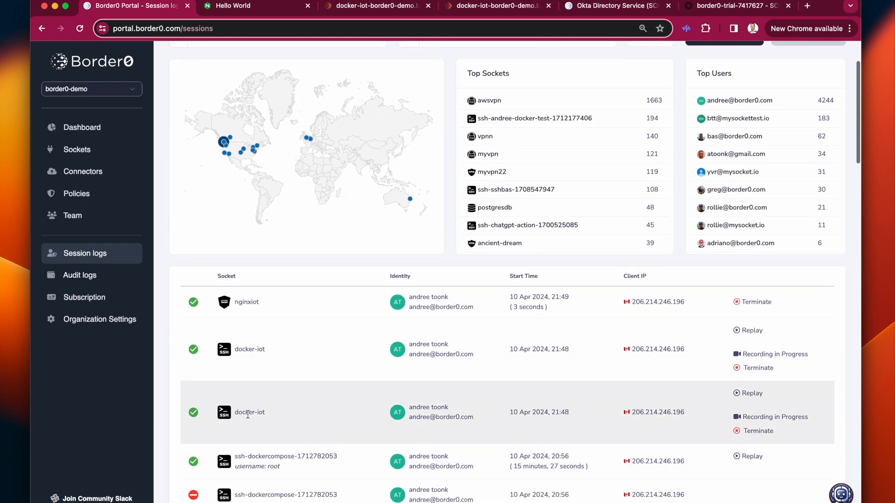
{"action": "scroll", "coordinate": [492, 421], "scroll_direction": "up", "scroll_amount": 3}
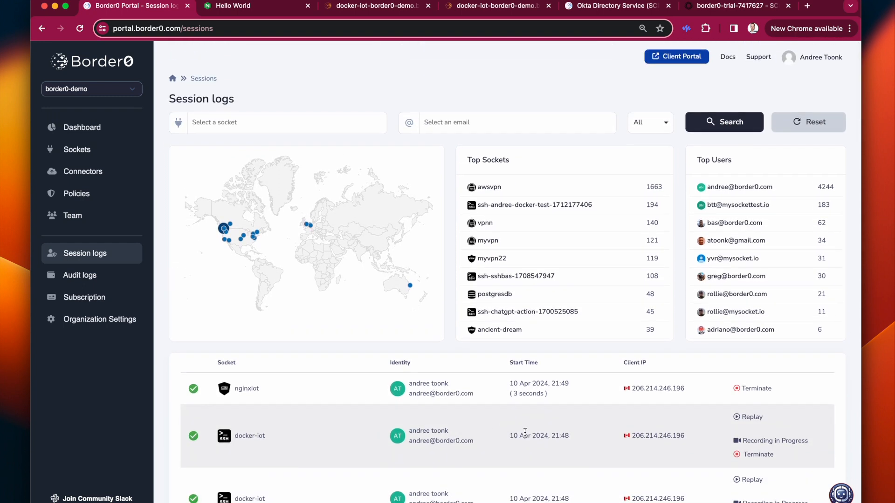
{"action": "scroll", "coordinate": [512, 418], "scroll_direction": "down", "scroll_amount": 1}
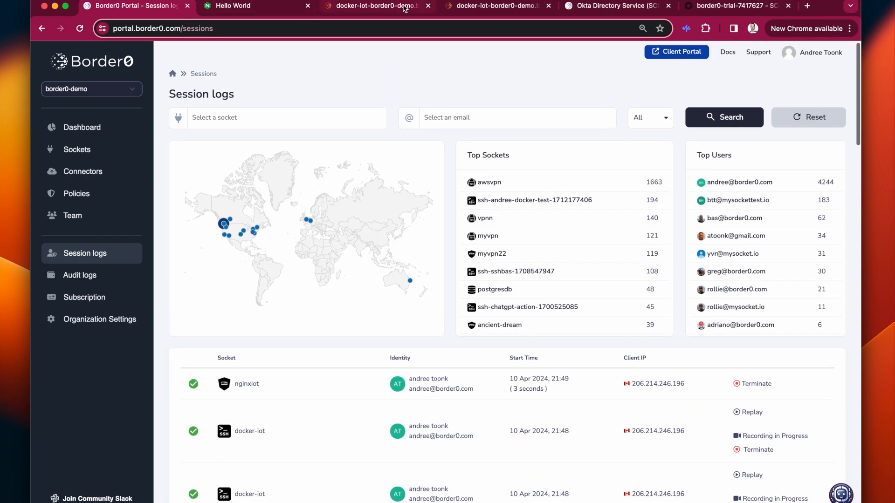
Run top in both open docker-iot terminal sessions and reload the nginx page
{"action": "left_click", "coordinate": [404, 9]}
{"action": "type", "text": "top"}
{"action": "key", "text": "Return"}
{"action": "left_click", "coordinate": [492, 9]}
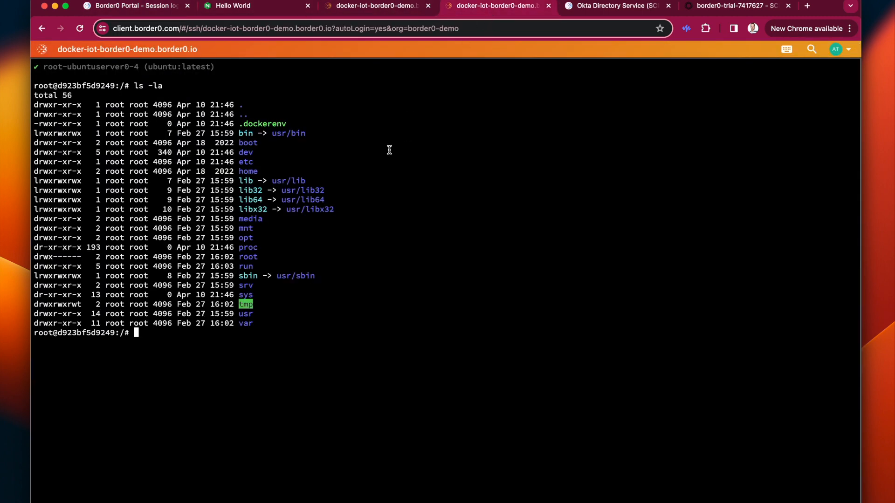
{"action": "type", "text": "top"}
{"action": "key", "text": "Return"}
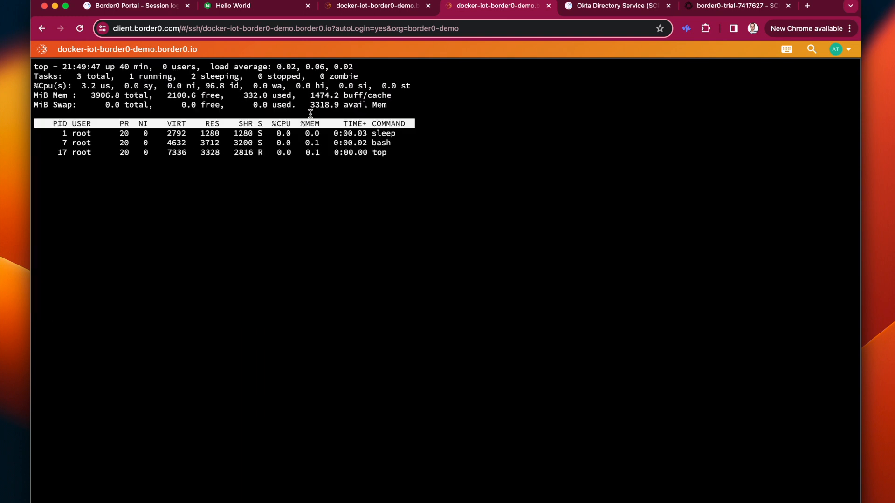
{"action": "left_click", "coordinate": [261, 10]}
{"action": "left_click", "coordinate": [80, 29]}
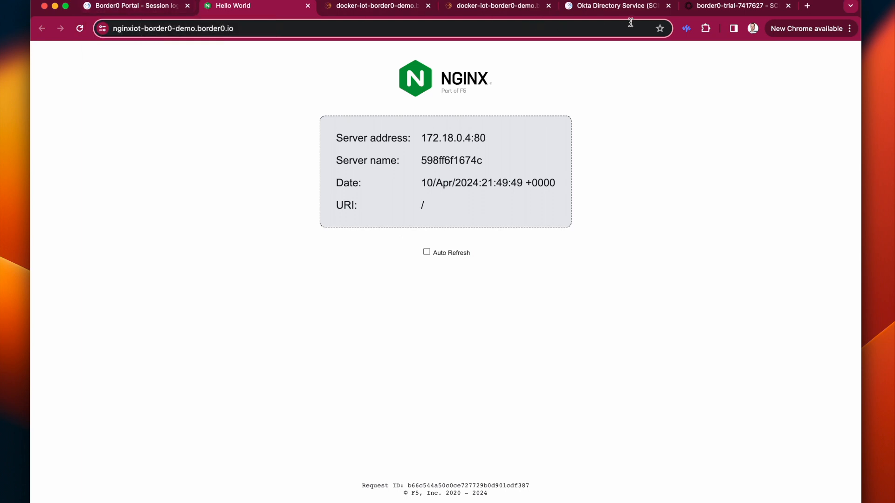
Switch to the Okta admin console, stay signed in, and remove the first listed member from the SRE directory group
{"action": "left_click", "coordinate": [719, 11]}
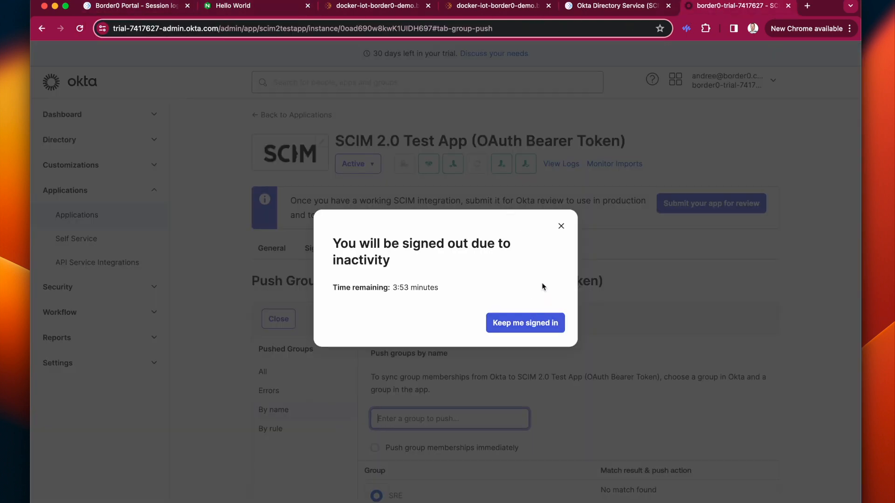
{"action": "left_click", "coordinate": [527, 322]}
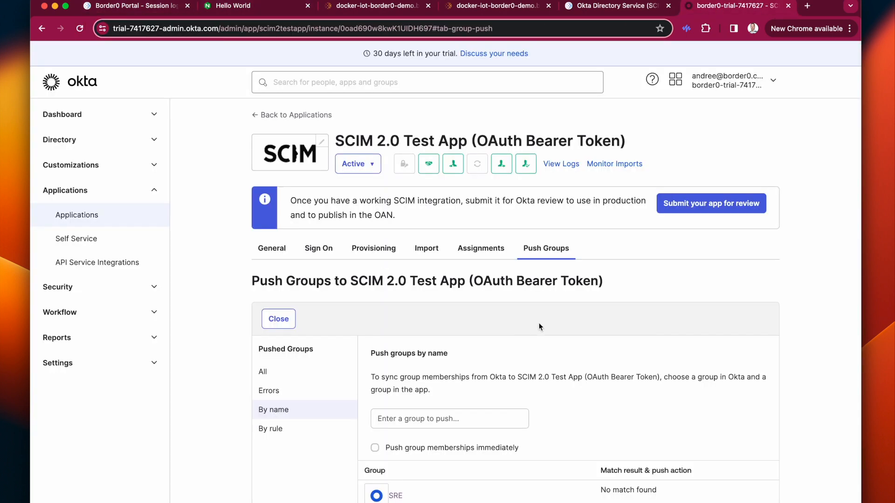
{"action": "left_click", "coordinate": [137, 142]}
{"action": "left_click", "coordinate": [83, 186]}
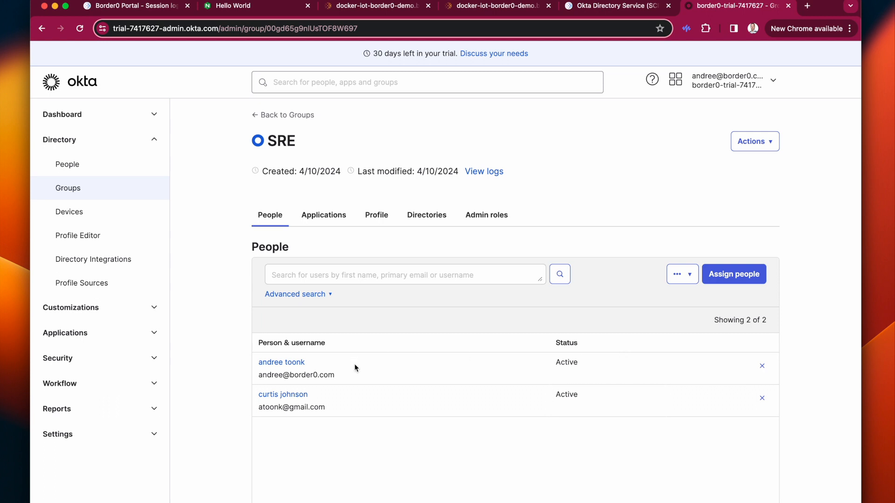
{"action": "left_click", "coordinate": [763, 368]}
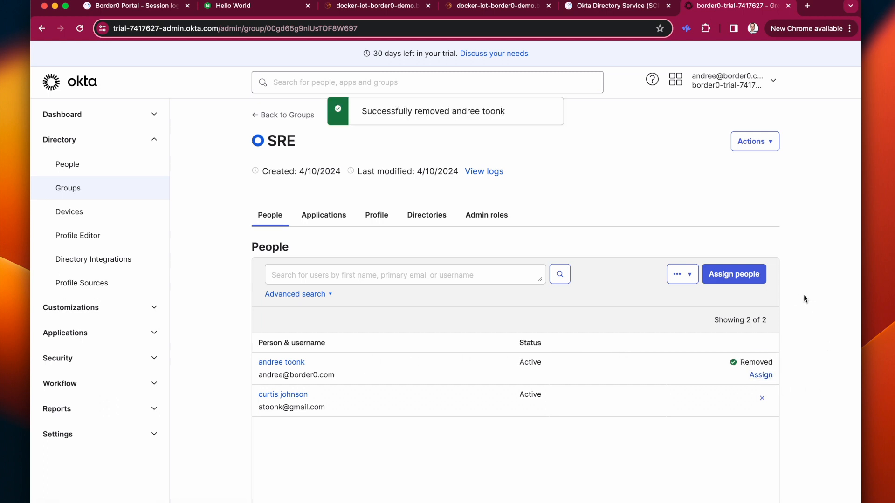
Check the status of both docker-iot terminal sessions, then reload the nginx page and read its access message
{"action": "left_click", "coordinate": [149, 17]}
{"action": "left_click", "coordinate": [383, 10]}
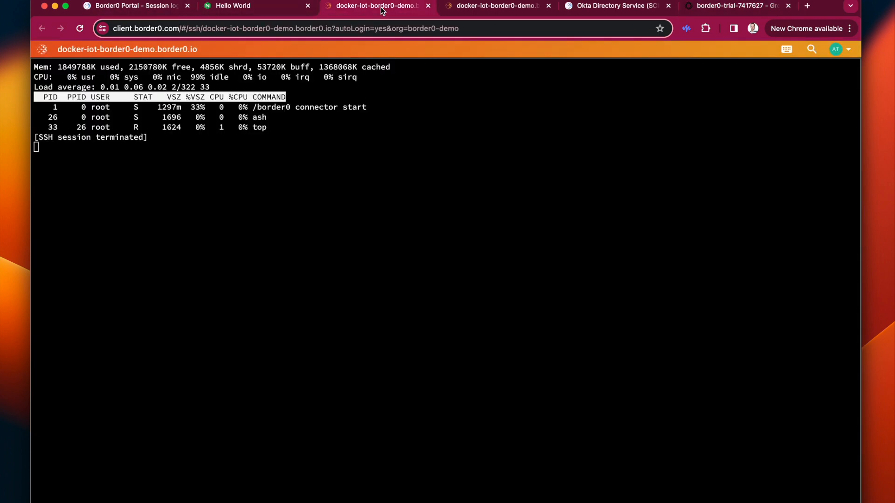
{"action": "triple_click", "coordinate": [193, 135]}
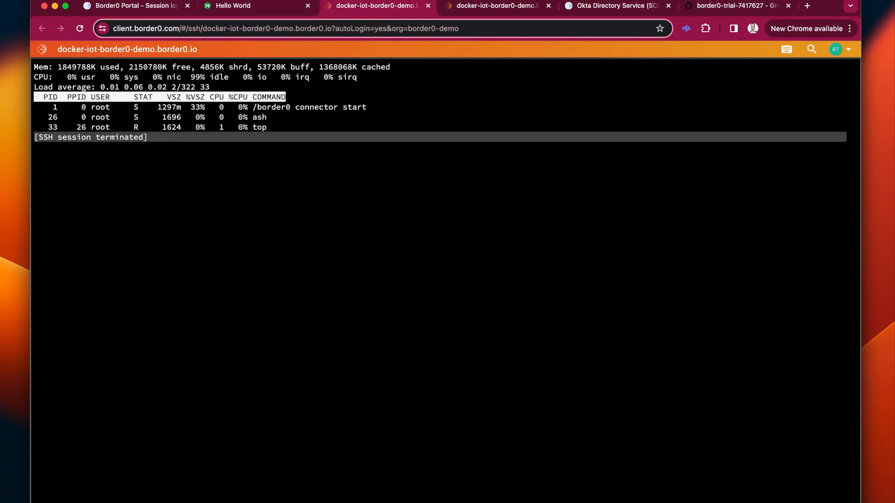
{"action": "left_click", "coordinate": [496, 8]}
{"action": "triple_click", "coordinate": [244, 161]}
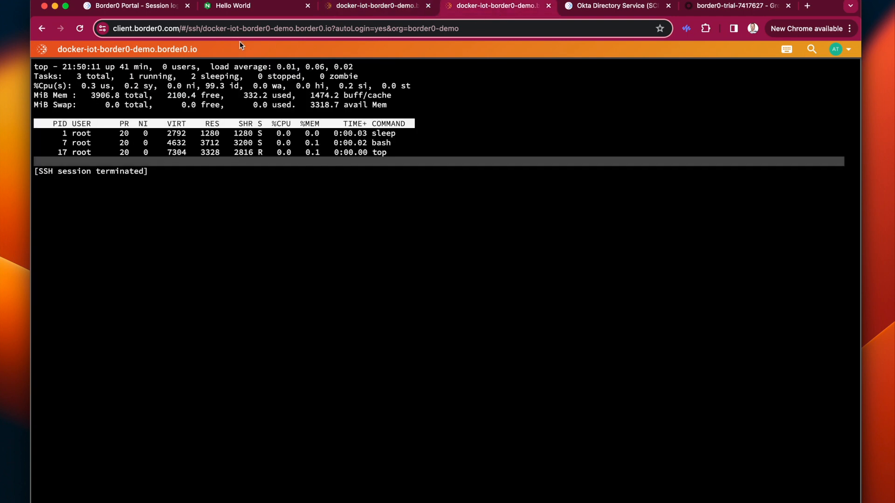
{"action": "left_click", "coordinate": [236, 11]}
{"action": "left_click", "coordinate": [80, 29]}
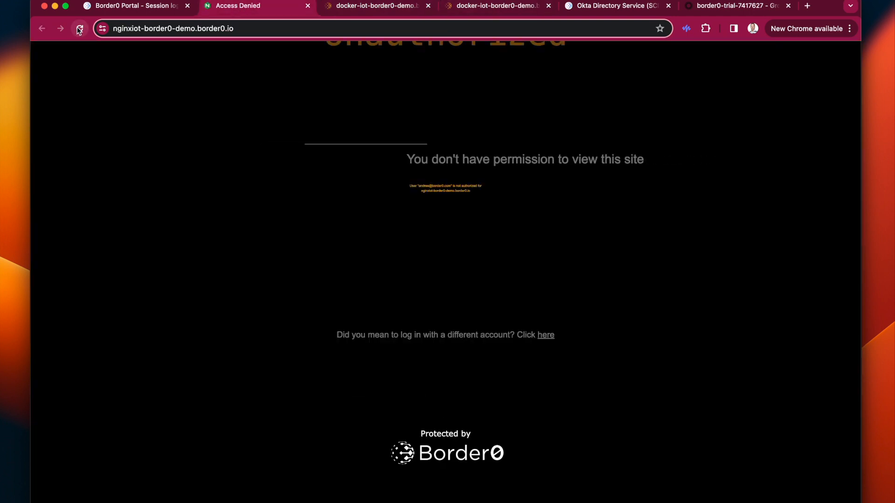
{"action": "left_click_drag", "start_coordinate": [531, 195], "coordinate": [369, 173]}
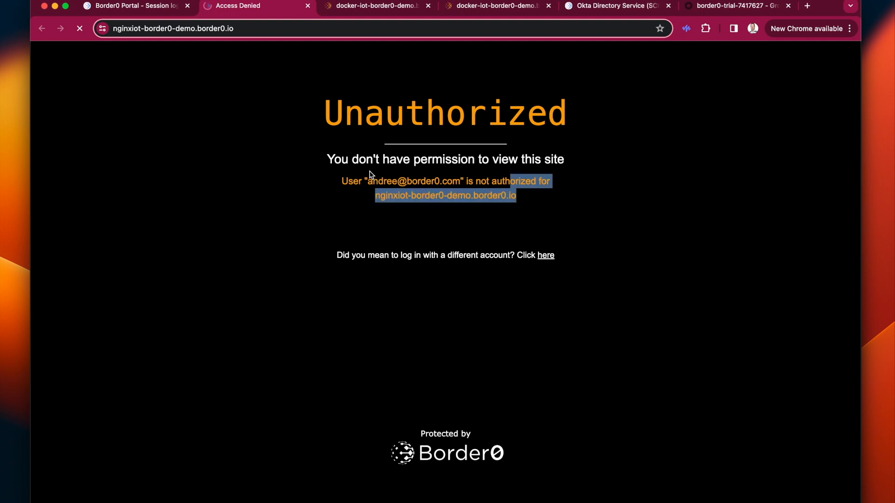
Refresh the Border0 session logs and inspect the status of the latest nginxiot sessions
{"action": "left_click", "coordinate": [138, 10]}
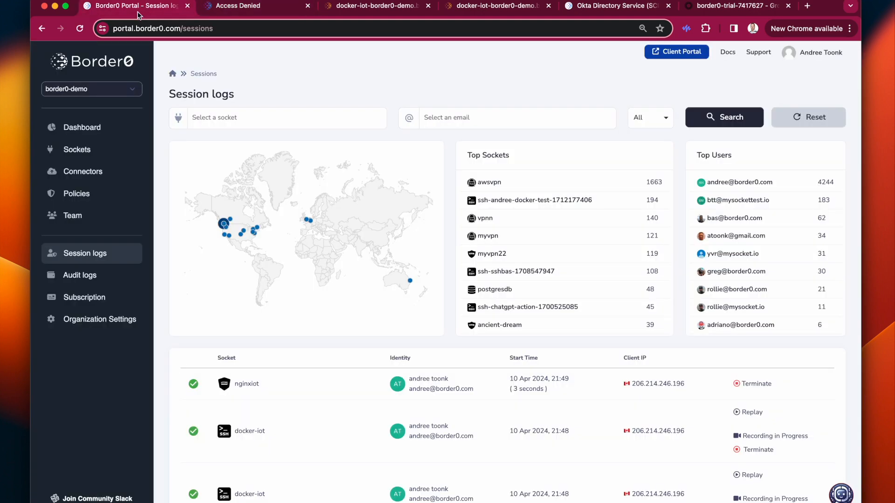
{"action": "left_click", "coordinate": [80, 29]}
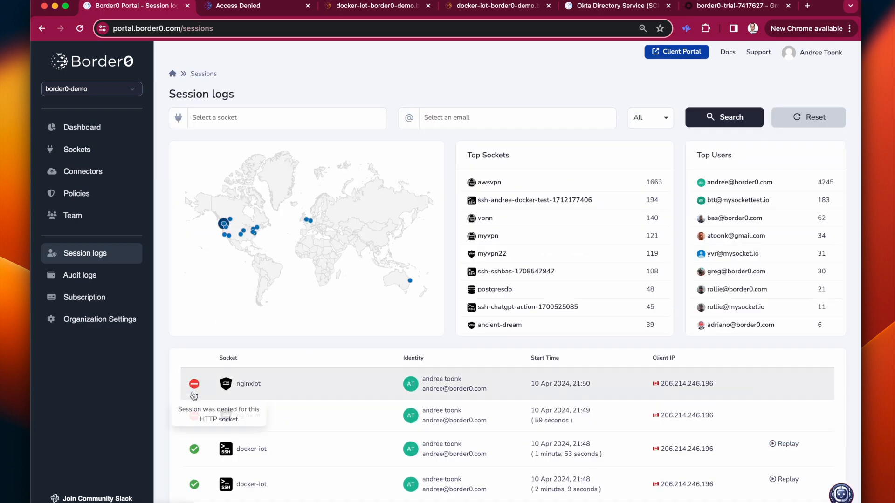
{"action": "mouse_move", "coordinate": [199, 423]}
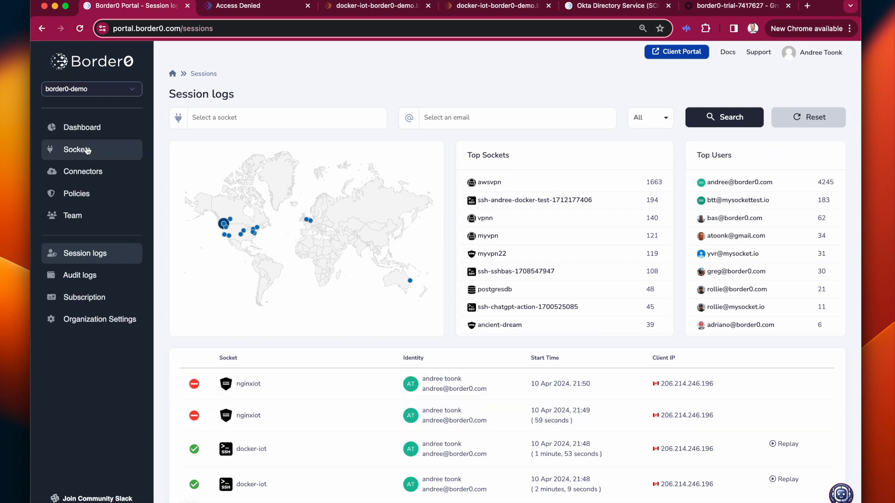
Open the synced SRE group from the Border0 team groups to examine its membership
{"action": "left_click", "coordinate": [79, 216]}
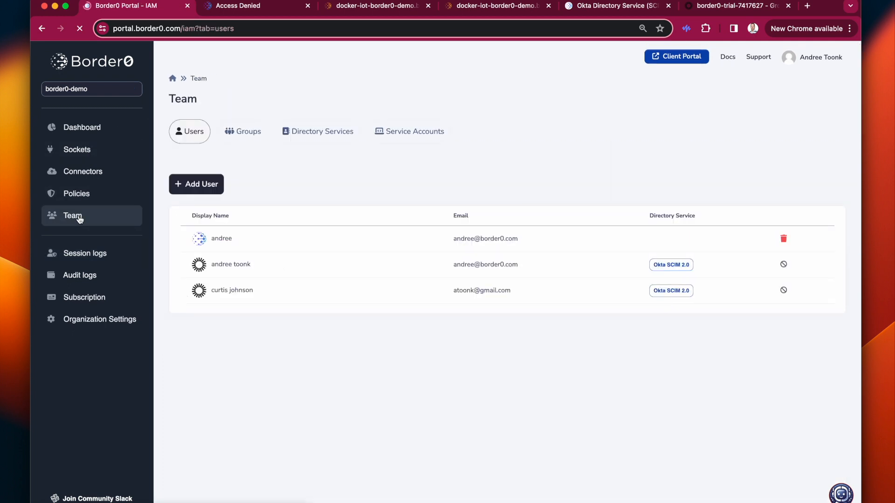
{"action": "left_click", "coordinate": [247, 134]}
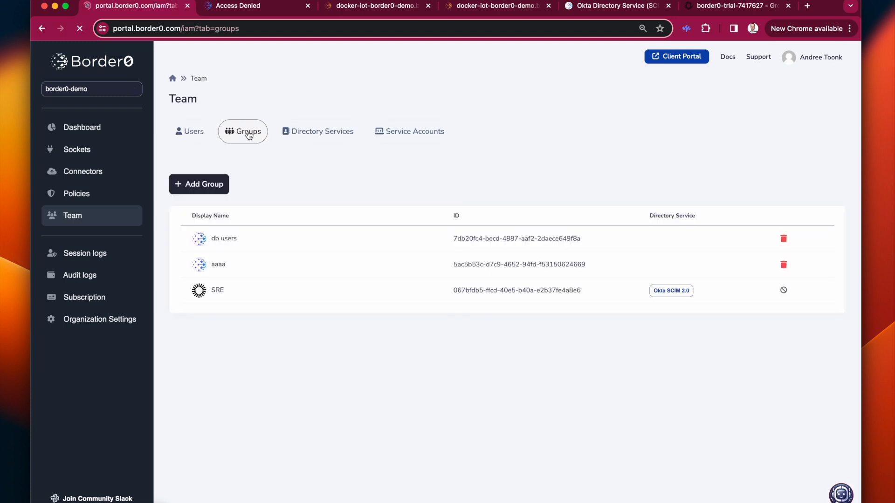
{"action": "left_click", "coordinate": [238, 295]}
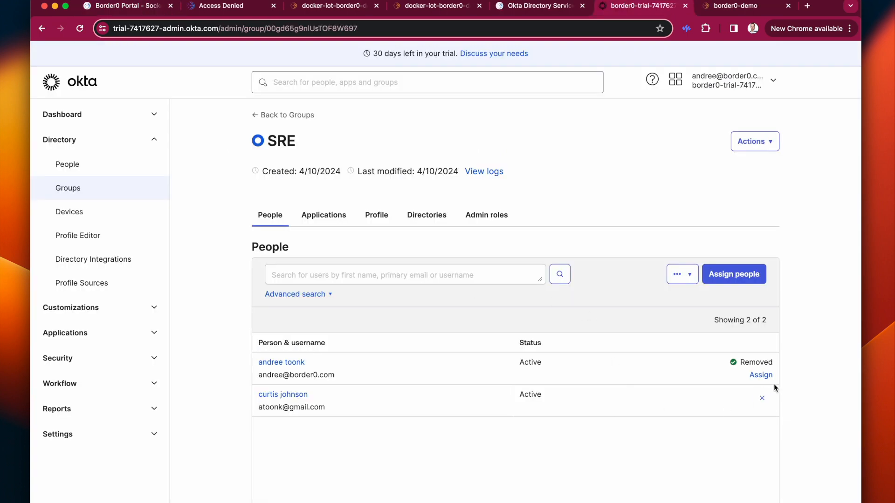
Reassign the removed member to the SRE group in Okta and return to the docker-iot socket in the Border0 portal
{"action": "left_click", "coordinate": [763, 376]}
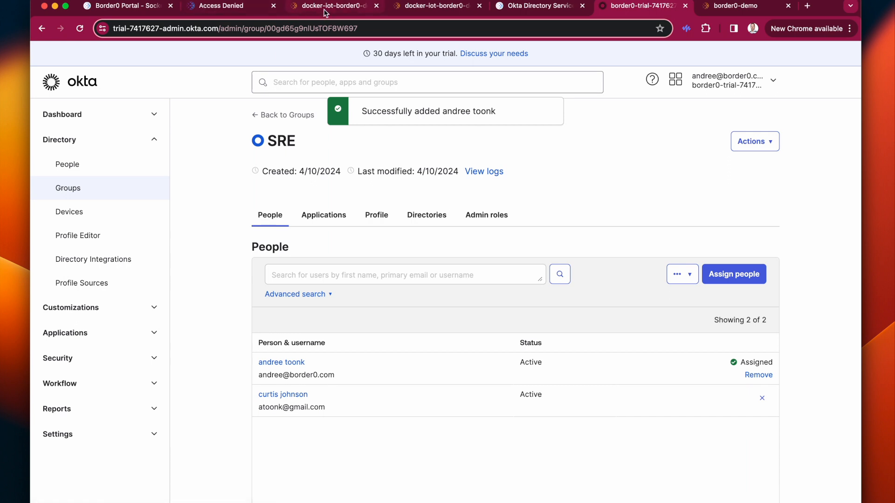
{"action": "left_click", "coordinate": [119, 9]}
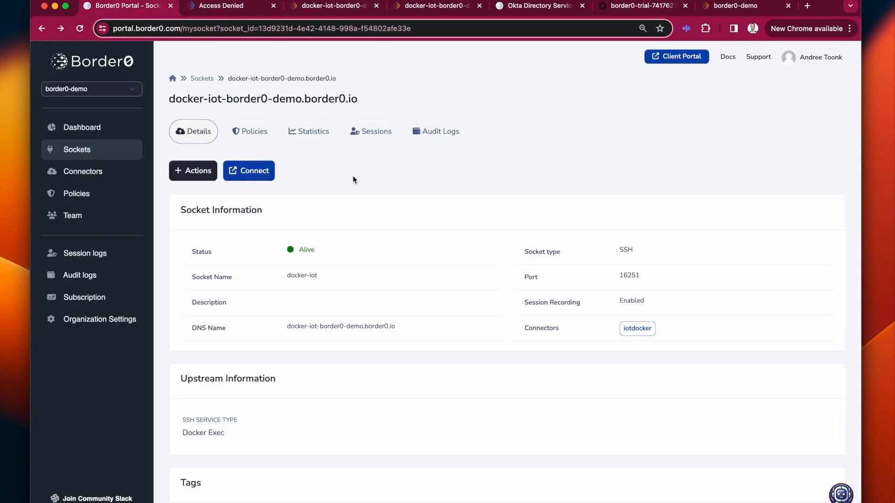
{"action": "triple_click", "coordinate": [196, 100]}
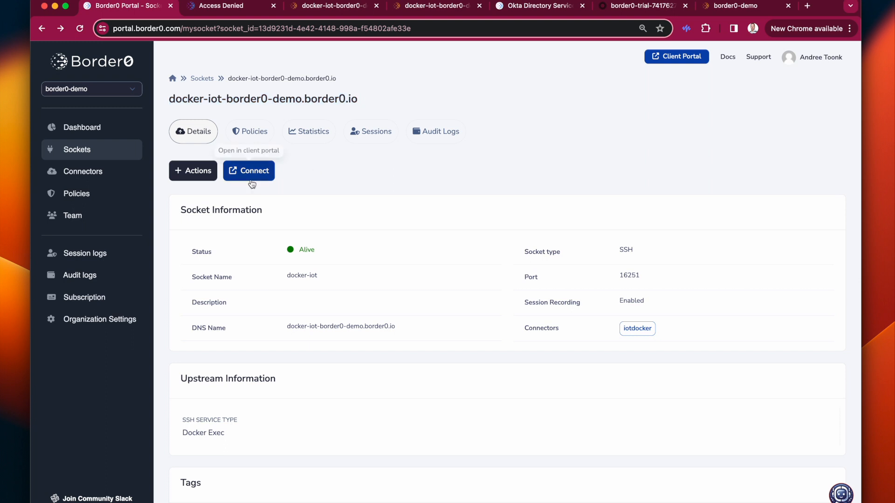
Connect to the docker-iot socket in the client portal and go through its container list down to root-ubuntuserver0-5
{"action": "left_click", "coordinate": [233, 171]}
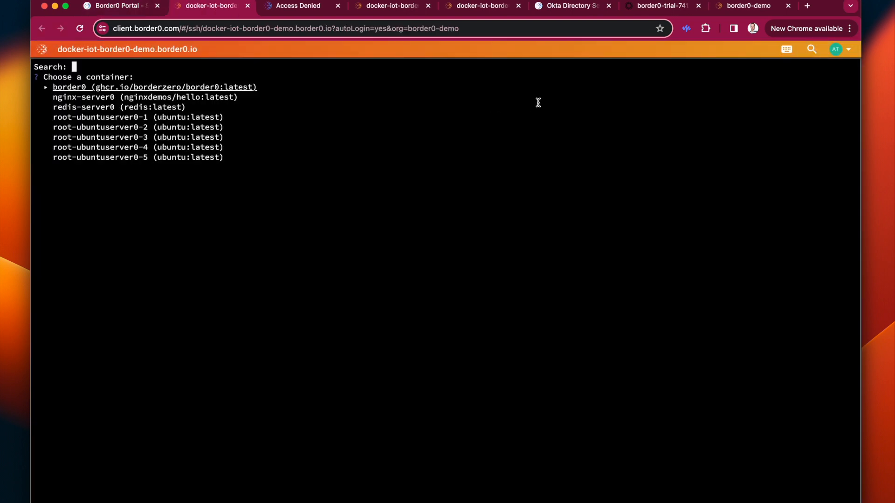
{"action": "key", "text": "Down"}
{"action": "key", "text": "Down"}
{"action": "key", "text": "Down"}
{"action": "key", "text": "Down"}
{"action": "key", "text": "Down"}
{"action": "key", "text": "Down"}
{"action": "key", "text": "Down"}
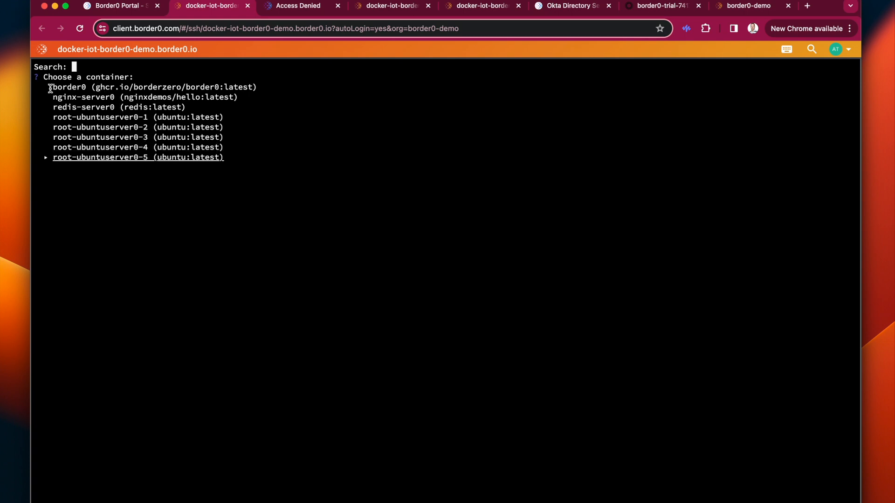
Copy the container name root-ubuntuserver0-5 from the container list
{"action": "left_click_drag", "start_coordinate": [150, 157], "coordinate": [54, 158]}
{"action": "left_click", "coordinate": [53, 158]}
{"action": "double_click", "coordinate": [83, 158]}
{"action": "left_click", "coordinate": [136, 157]}
{"action": "double_click", "coordinate": [126, 158]}
{"action": "key", "text": "super+c"}
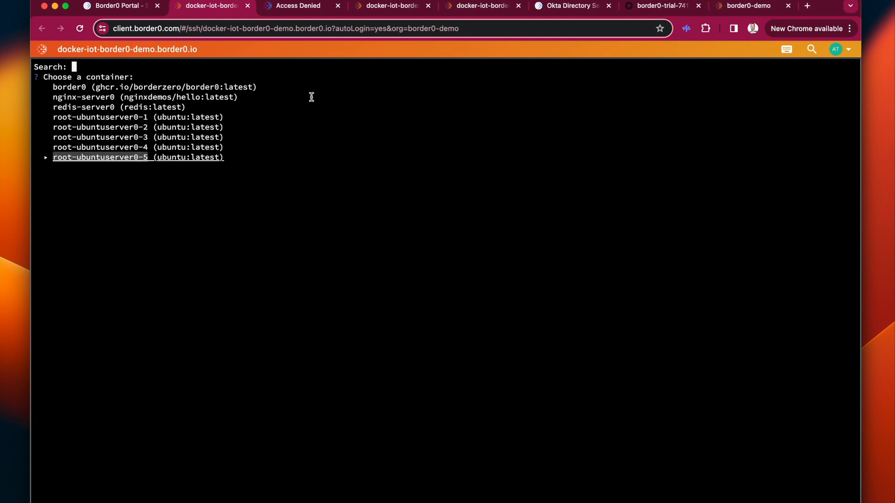
Edit the docker-iot socket in the Border0 portal to allow only container names matching root-ubuntuserver0-* and save the update
{"action": "left_click", "coordinate": [115, 8]}
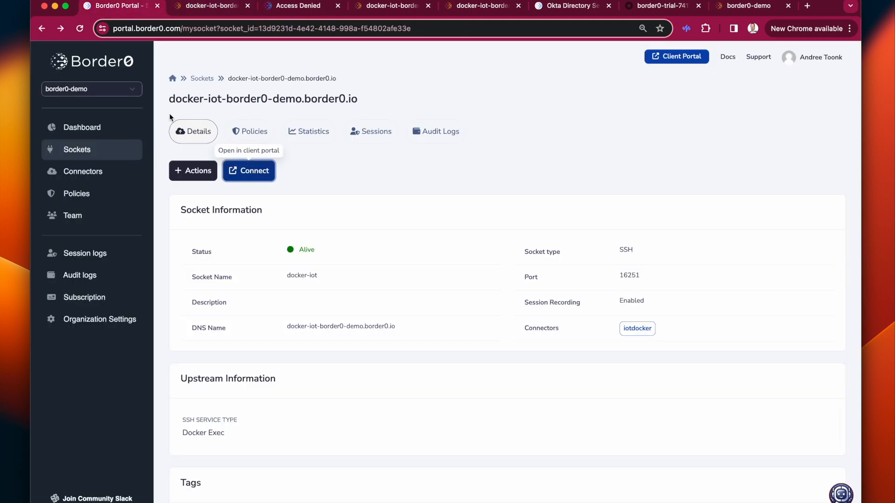
{"action": "left_click", "coordinate": [194, 171]}
{"action": "left_click", "coordinate": [203, 199]}
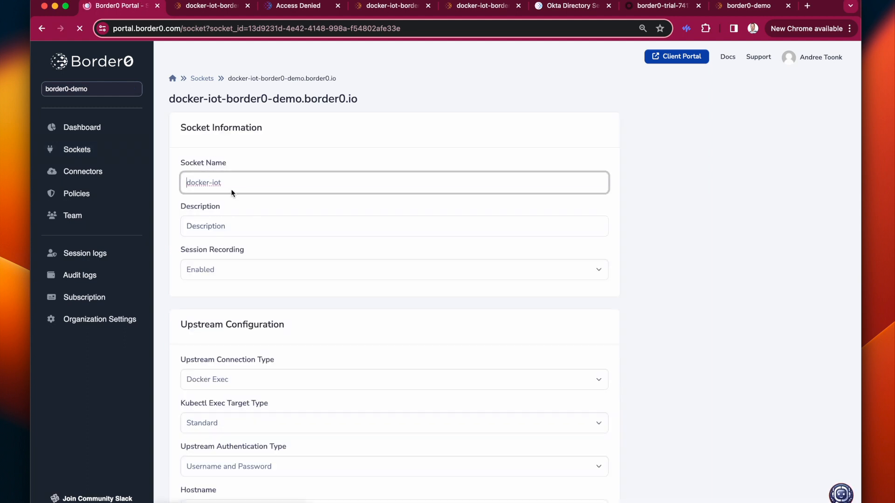
{"action": "scroll", "coordinate": [298, 326], "scroll_direction": "down", "scroll_amount": 10}
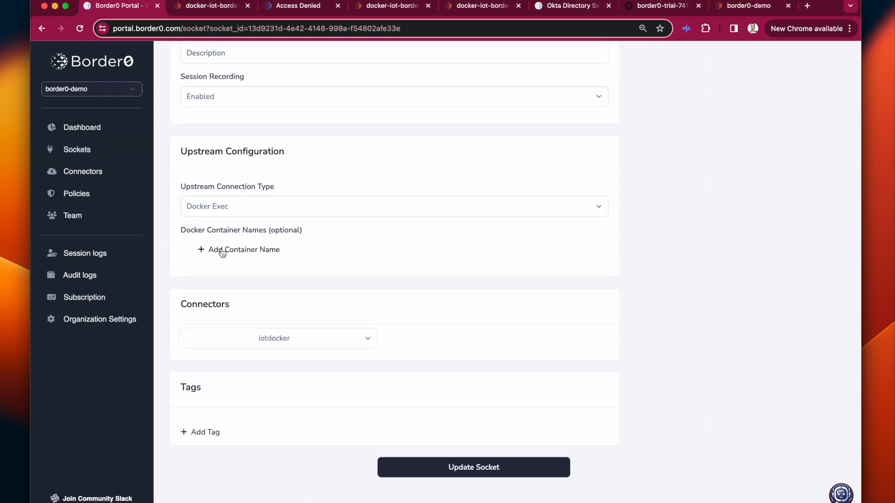
{"action": "left_click", "coordinate": [221, 249]}
{"action": "key", "text": "super+v"}
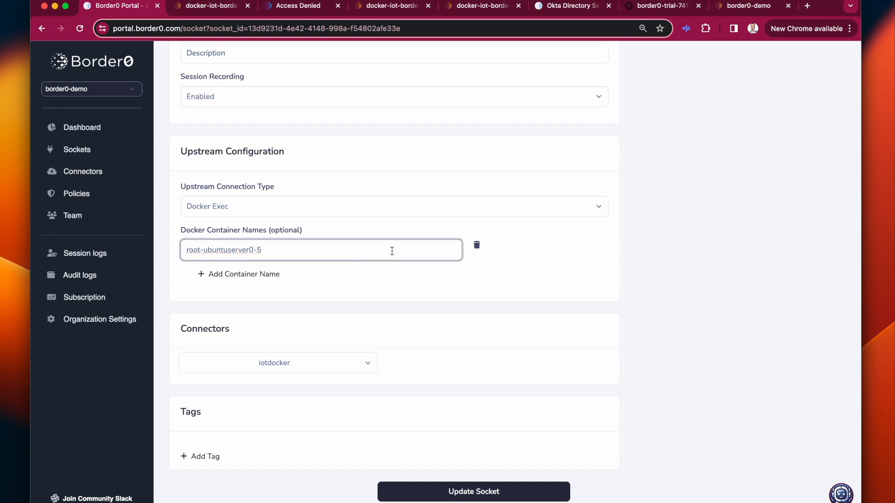
{"action": "key", "text": "BackSpace"}
{"action": "key", "text": "BackSpace"}
{"action": "left_click", "coordinate": [614, 320]}
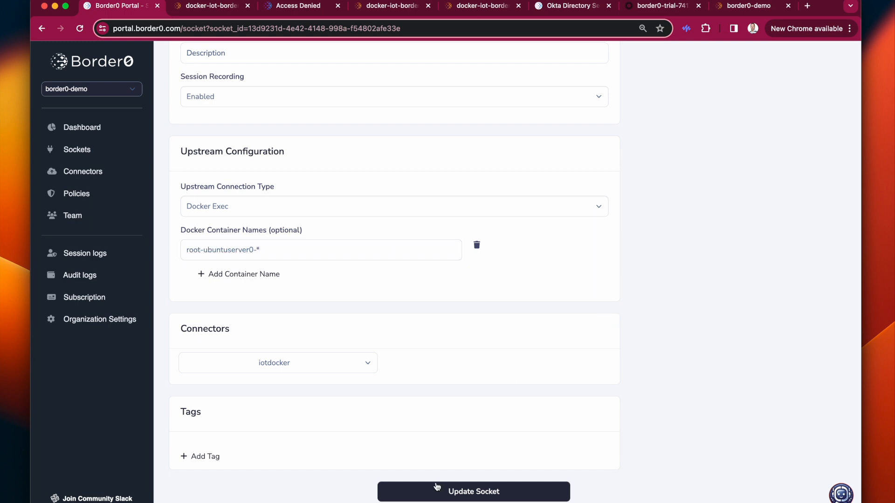
{"action": "left_click", "coordinate": [464, 493]}
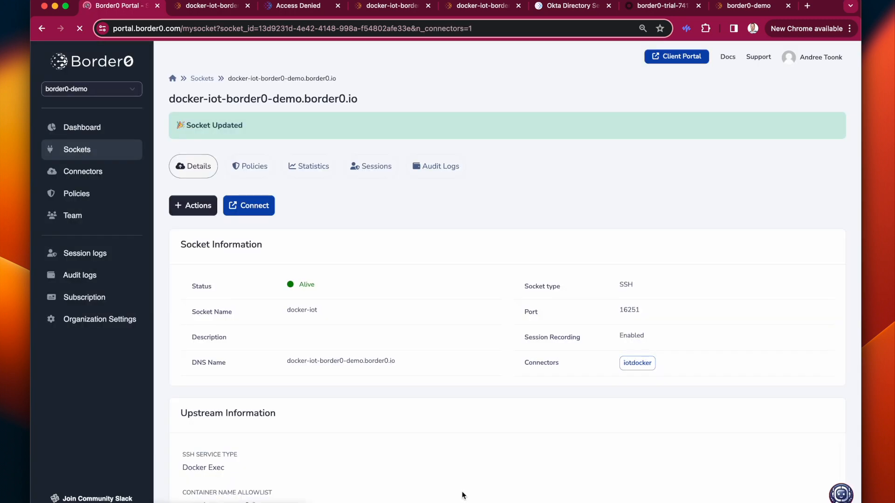
Reconnect to the docker-iot socket and open a shell in the root-ubuntuserver0-4 container
{"action": "left_click", "coordinate": [250, 206]}
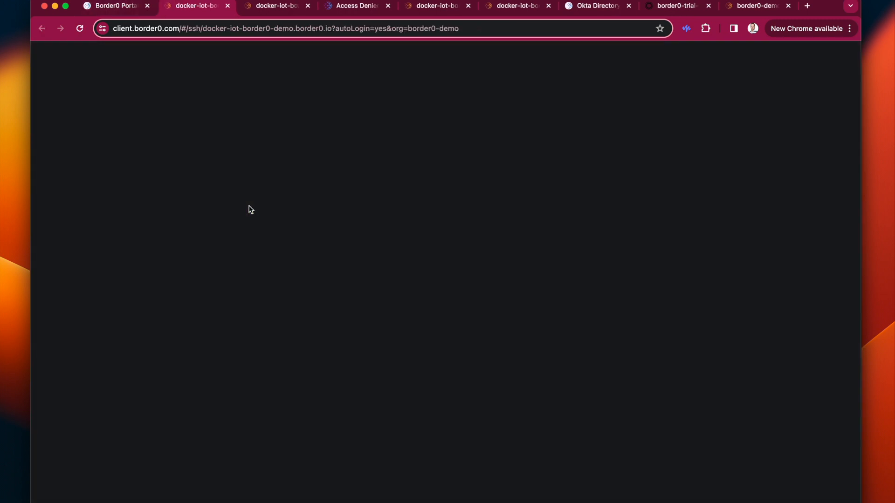
{"action": "key", "text": "Down"}
{"action": "key", "text": "Down"}
{"action": "key", "text": "Down"}
{"action": "key", "text": "Return"}
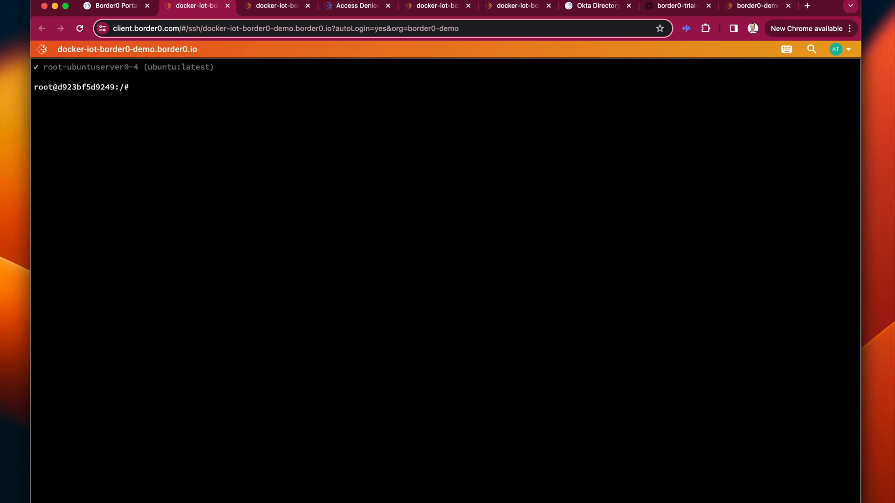
Run top in the root-ubuntuserver0-4 container shell
{"action": "key", "text": "Return"}
{"action": "type", "text": "top"}
{"action": "key", "text": "Return"}
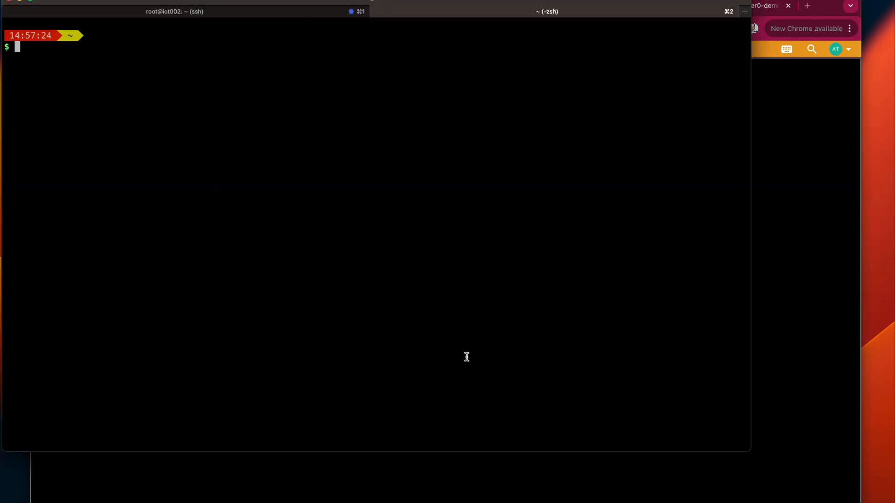
In the local terminal, run border0 client login for the border0-demo organization, allow the device, and close the authorization window
{"action": "type", "text": "border0 client login"}
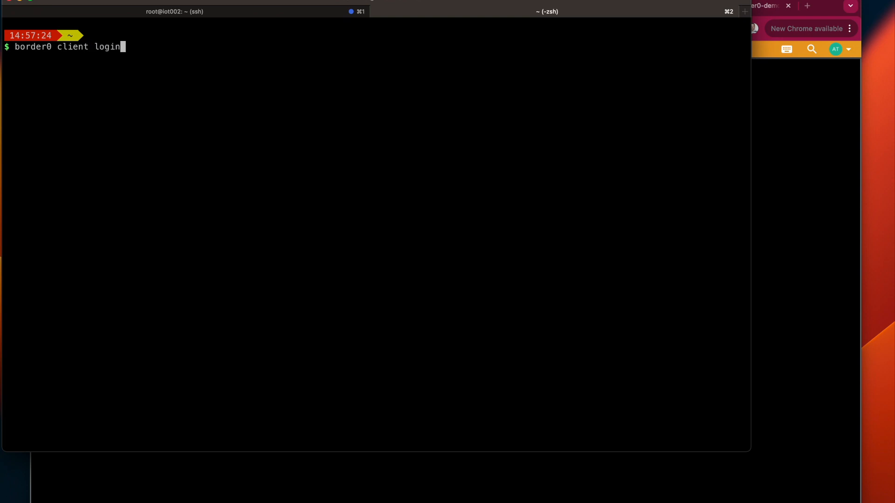
{"action": "key", "text": "Return"}
{"action": "key", "text": "Return"}
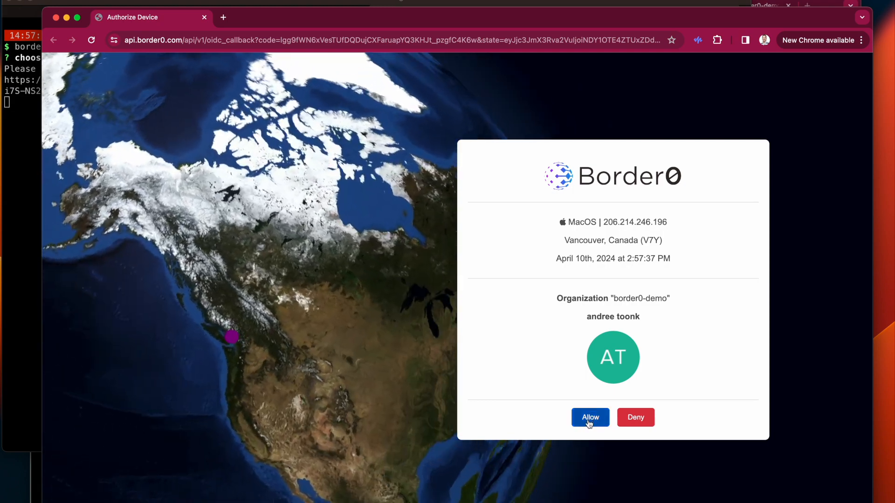
{"action": "left_click", "coordinate": [590, 418]}
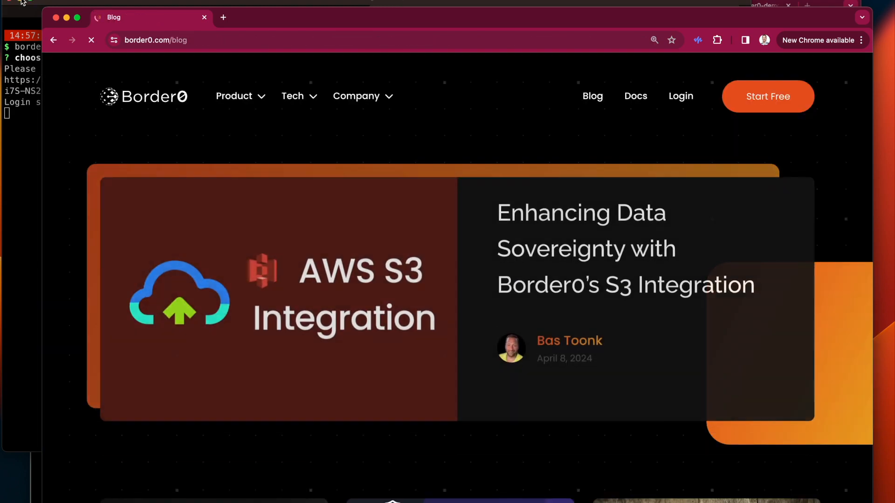
{"action": "left_click", "coordinate": [55, 18]}
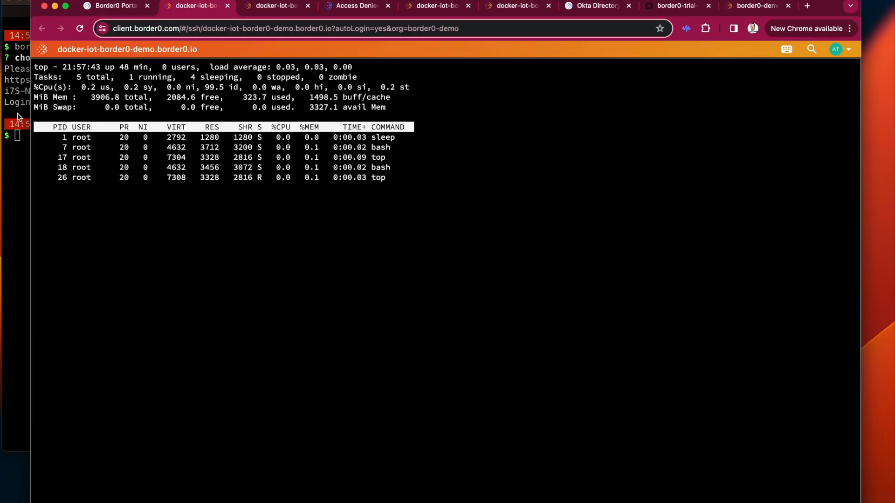
Run border0 client ssh in the local terminal and choose docker-iot-border0-demo.border0.io as the host
{"action": "key", "text": "super+Tab"}
{"action": "type", "text": "bor"}
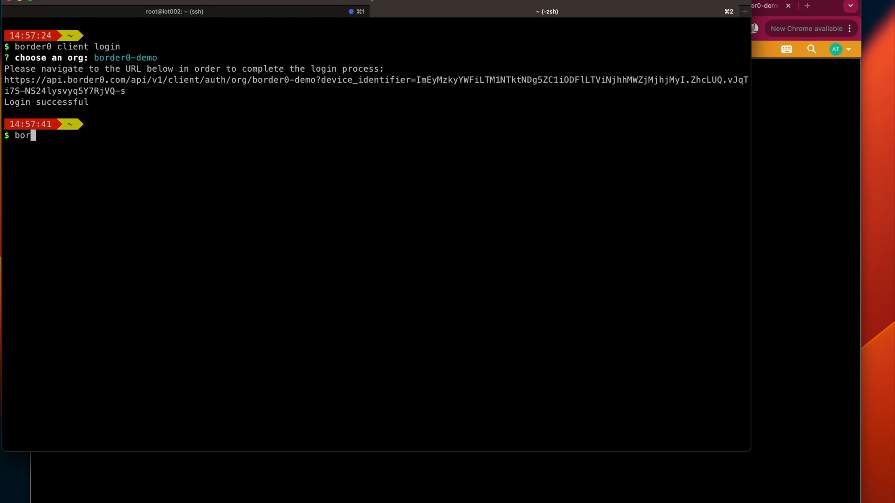
{"action": "type", "text": "der0 client ssh"}
{"action": "key", "text": "Return"}
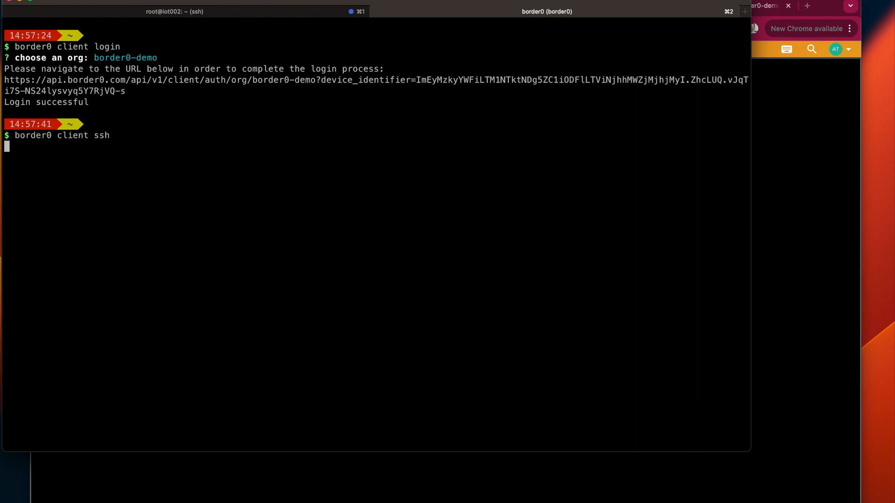
{"action": "key", "text": "Up"}
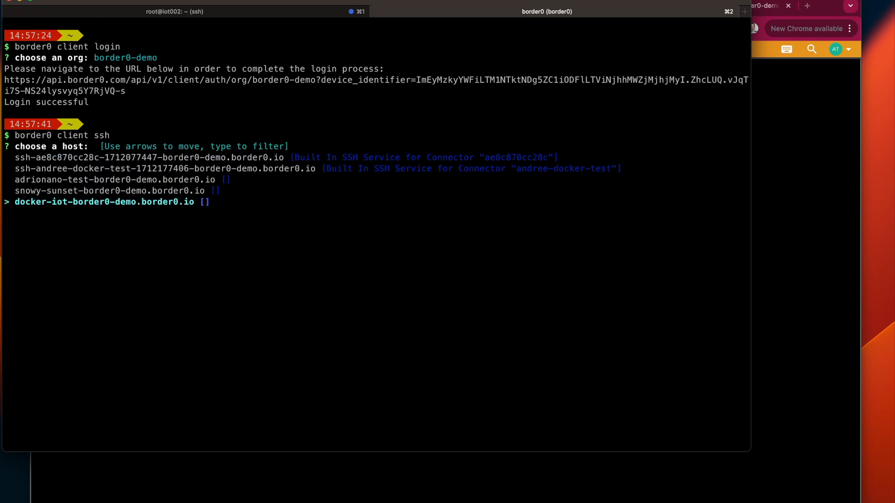
{"action": "key", "text": "Return"}
Open a shell in the root-ubuntuserver0-3 container and run top in it
{"action": "key", "text": "Down"}
{"action": "key", "text": "Down"}
{"action": "key", "text": "Down"}
{"action": "key", "text": "Down"}
{"action": "key", "text": "Up"}
{"action": "key", "text": "Up"}
{"action": "key", "text": "Return"}
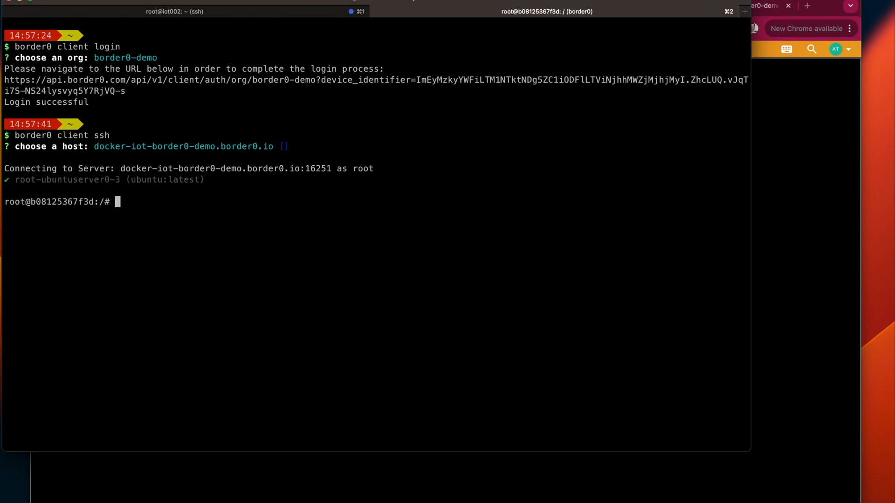
{"action": "type", "text": "top"}
{"action": "key", "text": "Return"}
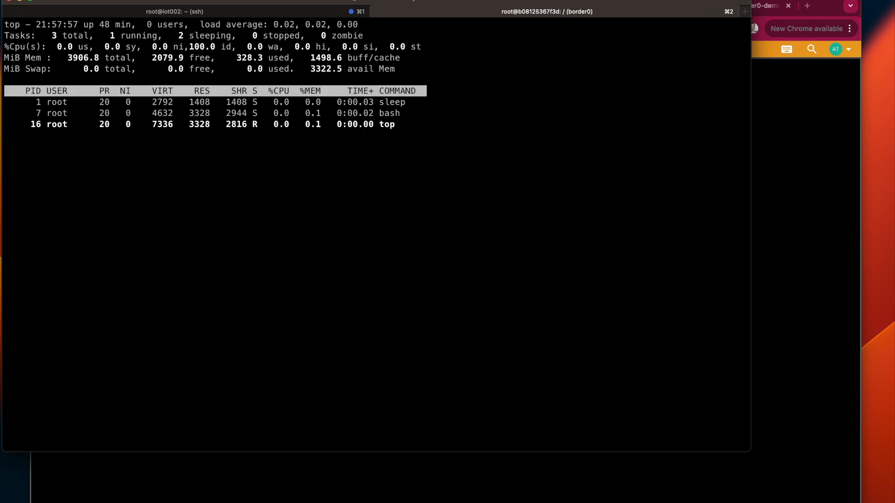